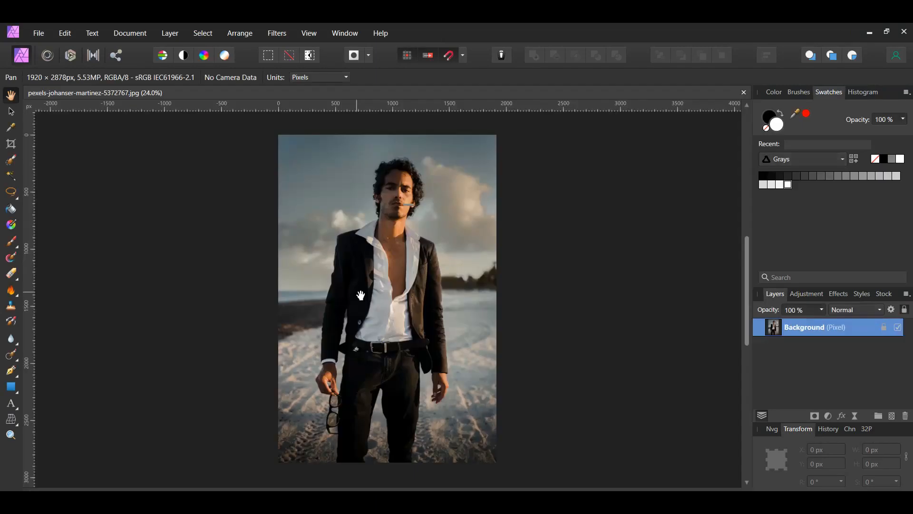
- Unlock the Background layer and set the Freehand Selection tool to the polygonal type
{"action": "left_click", "coordinate": [884, 327]}
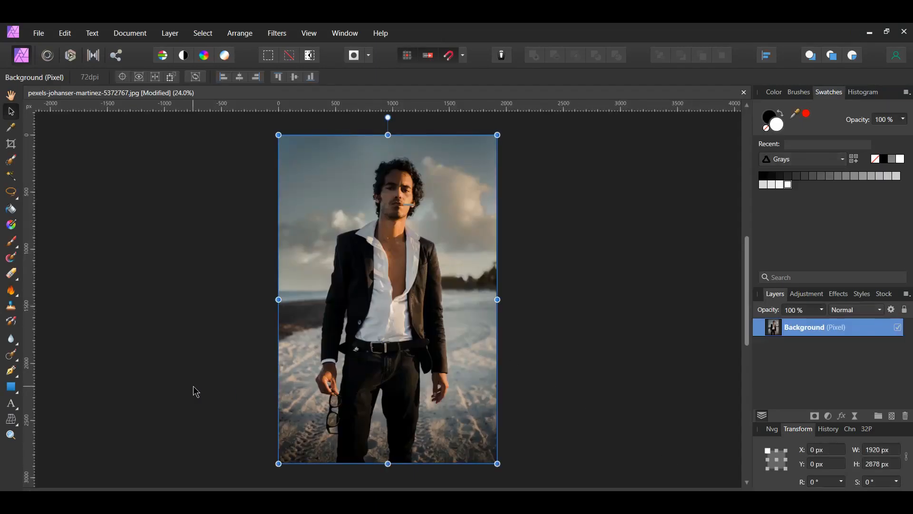
{"action": "left_click", "coordinate": [11, 192]}
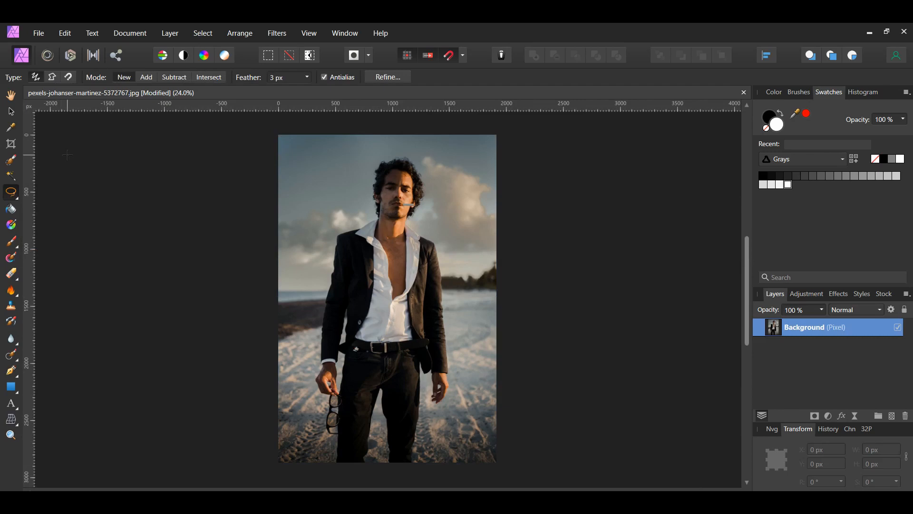
{"action": "left_click", "coordinate": [52, 79]}
- Start a polygonal selection outline at the hem of the trouser leg beside the sunglasses and trace the inner legs around to the other hem
{"action": "scroll", "coordinate": [319, 448], "scroll_direction": "up", "scroll_amount": 2}
{"action": "mouse_move", "coordinate": [319, 448]}
{"action": "left_mouse_down"}
{"action": "mouse_move", "coordinate": [364, 449]}
{"action": "mouse_move", "coordinate": [367, 436]}
{"action": "left_mouse_up"}
{"action": "scroll", "coordinate": [364, 449], "scroll_direction": "up", "scroll_amount": 4}
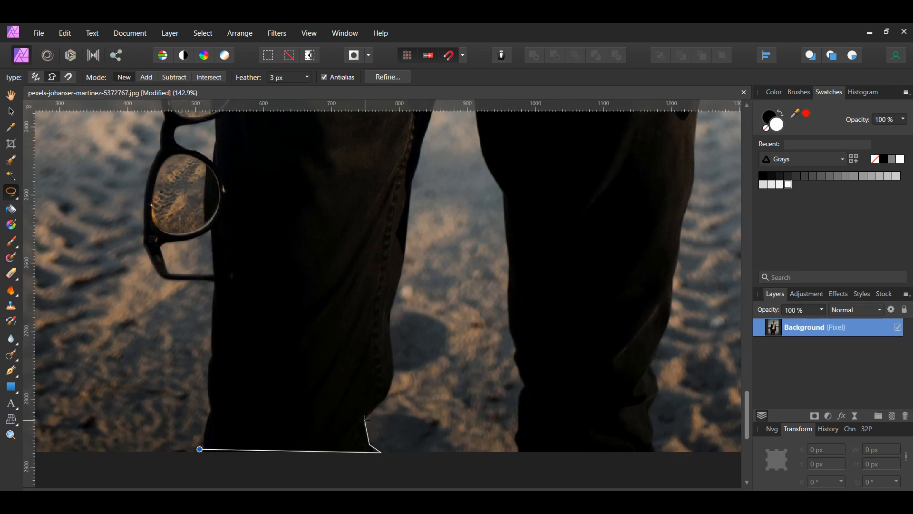
{"action": "mouse_move", "coordinate": [365, 419]}
{"action": "left_mouse_down"}
{"action": "mouse_move", "coordinate": [396, 375]}
{"action": "mouse_move", "coordinate": [388, 350]}
{"action": "mouse_move", "coordinate": [395, 376]}
{"action": "mouse_move", "coordinate": [389, 312]}
{"action": "mouse_move", "coordinate": [409, 267]}
{"action": "mouse_move", "coordinate": [412, 225]}
{"action": "mouse_move", "coordinate": [420, 210]}
{"action": "mouse_move", "coordinate": [429, 230]}
{"action": "mouse_move", "coordinate": [422, 255]}
{"action": "mouse_move", "coordinate": [450, 159]}
{"action": "mouse_move", "coordinate": [458, 189]}
{"action": "mouse_move", "coordinate": [476, 200]}
{"action": "mouse_move", "coordinate": [472, 252]}
{"action": "mouse_move", "coordinate": [479, 237]}
{"action": "mouse_move", "coordinate": [501, 300]}
{"action": "mouse_move", "coordinate": [509, 251]}
{"action": "mouse_move", "coordinate": [526, 425]}
{"action": "mouse_move", "coordinate": [520, 417]}
{"action": "mouse_move", "coordinate": [650, 411]}
{"action": "mouse_move", "coordinate": [657, 348]}
{"action": "left_mouse_up"}
{"action": "scroll", "coordinate": [401, 276], "scroll_direction": "up", "scroll_amount": 1}
{"action": "scroll", "coordinate": [416, 238], "scroll_direction": "up", "scroll_amount": 1}
{"action": "scroll", "coordinate": [454, 185], "scroll_direction": "up", "scroll_amount": 1}
{"action": "scroll", "coordinate": [474, 250], "scroll_direction": "down", "scroll_amount": 1}
{"action": "scroll", "coordinate": [503, 302], "scroll_direction": "down", "scroll_amount": 1}
{"action": "scroll", "coordinate": [509, 251], "scroll_direction": "down", "scroll_amount": 1}
- Continue the outline up the outer edge of the other trouser leg to the lower edge of the jacket
{"action": "mouse_move", "coordinate": [658, 315]}
{"action": "left_mouse_down"}
{"action": "mouse_move", "coordinate": [673, 243]}
{"action": "mouse_move", "coordinate": [659, 323]}
{"action": "mouse_move", "coordinate": [678, 297]}
{"action": "mouse_move", "coordinate": [697, 222]}
{"action": "mouse_move", "coordinate": [699, 290]}
{"action": "mouse_move", "coordinate": [702, 154]}
{"action": "mouse_move", "coordinate": [722, 209]}
{"action": "left_mouse_up"}
{"action": "scroll", "coordinate": [674, 255], "scroll_direction": "up", "scroll_amount": 2}
{"action": "scroll", "coordinate": [690, 237], "scroll_direction": "up", "scroll_amount": 3}
{"action": "scroll", "coordinate": [697, 295], "scroll_direction": "up", "scroll_amount": 1}
{"action": "scroll", "coordinate": [701, 247], "scroll_direction": "up", "scroll_amount": 2}
{"action": "scroll", "coordinate": [702, 214], "scroll_direction": "up", "scroll_amount": 1}
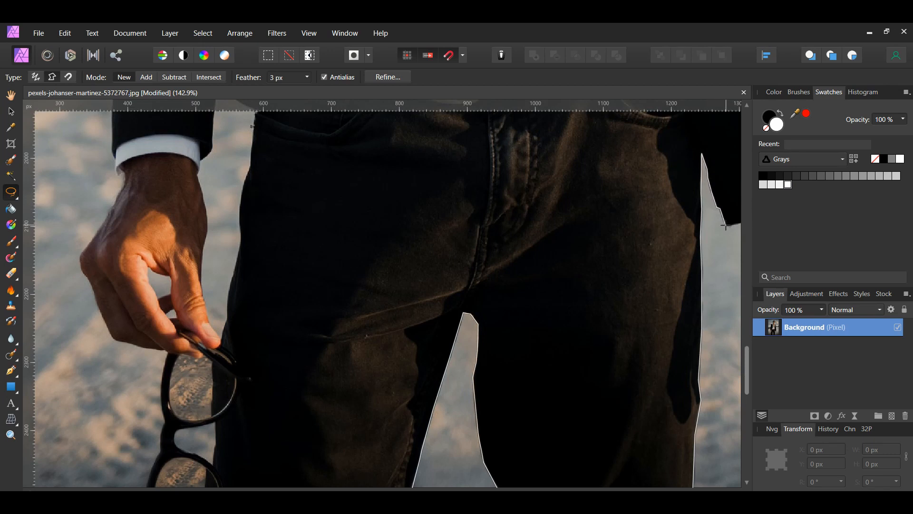
- Trace the outline along the jacket's lower corner to the cuff above the empty hand
{"action": "left_click", "coordinate": [726, 225]}
{"action": "left_click_drag", "start_coordinate": [386, 490], "coordinate": [454, 490]}
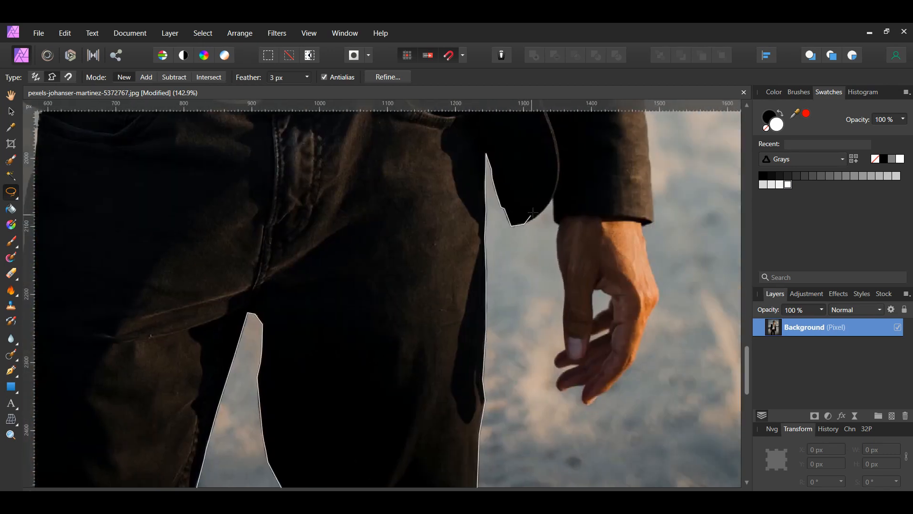
{"action": "left_click", "coordinate": [553, 197]}
{"action": "left_click", "coordinate": [553, 221]}
- Trace the outline down the thumb side of the empty hand, around the fingertips and back toward the knuckles
{"action": "left_click_drag", "start_coordinate": [558, 223], "coordinate": [558, 265]}
{"action": "mouse_move", "coordinate": [566, 335]}
{"action": "left_mouse_down"}
{"action": "mouse_move", "coordinate": [561, 341]}
{"action": "mouse_move", "coordinate": [549, 379]}
{"action": "mouse_move", "coordinate": [596, 374]}
{"action": "mouse_move", "coordinate": [559, 390]}
{"action": "mouse_move", "coordinate": [552, 420]}
{"action": "mouse_move", "coordinate": [565, 426]}
{"action": "mouse_move", "coordinate": [607, 412]}
{"action": "mouse_move", "coordinate": [600, 440]}
{"action": "mouse_move", "coordinate": [615, 451]}
{"action": "mouse_move", "coordinate": [700, 368]}
{"action": "mouse_move", "coordinate": [715, 322]}
{"action": "left_mouse_up"}
{"action": "scroll", "coordinate": [566, 342], "scroll_direction": "up", "scroll_amount": 2}
{"action": "key", "text": "alt"}
{"action": "left_click", "coordinate": [721, 303]}
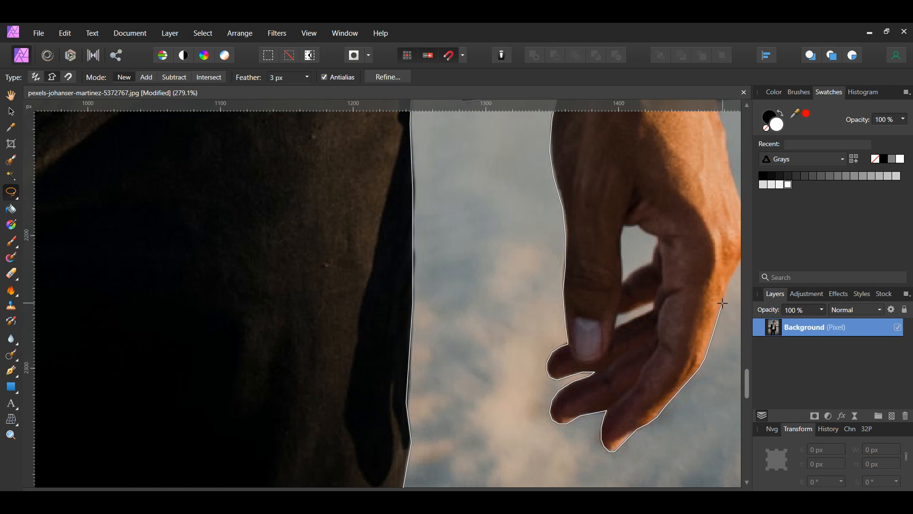
{"action": "left_click", "coordinate": [727, 290]}
{"action": "left_click_drag", "start_coordinate": [477, 490], "coordinate": [497, 490]}
{"action": "left_click", "coordinate": [546, 272]}
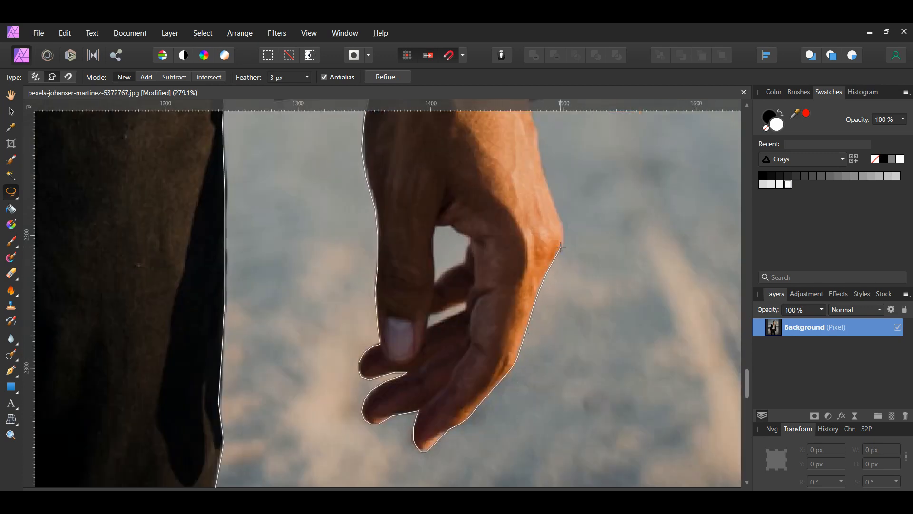
- Trace the outline up the back of the empty hand and around the outer corner of the sleeve cuff
{"action": "left_click", "coordinate": [556, 257]}
{"action": "left_click", "coordinate": [564, 246]}
{"action": "left_click", "coordinate": [564, 228]}
{"action": "left_click", "coordinate": [551, 191]}
{"action": "scroll", "coordinate": [550, 193], "scroll_direction": "up", "scroll_amount": 3}
{"action": "left_click", "coordinate": [540, 282]}
{"action": "left_click", "coordinate": [537, 257]}
{"action": "left_click", "coordinate": [529, 224]}
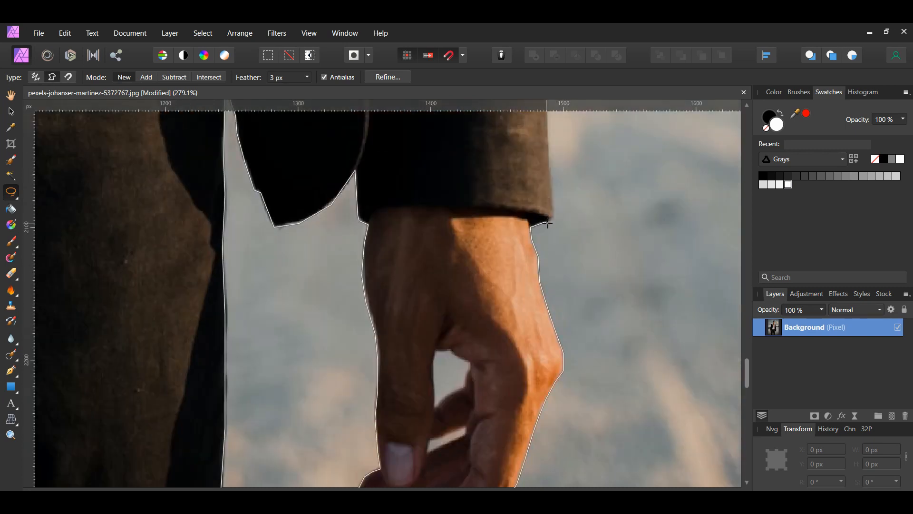
{"action": "left_click", "coordinate": [552, 216]}
- Trace the outline up the sleeve's outer edge from the cuff to the height of the belt
{"action": "scroll", "coordinate": [552, 218], "scroll_direction": "up", "scroll_amount": 2}
{"action": "scroll", "coordinate": [549, 205], "scroll_direction": "up", "scroll_amount": 2}
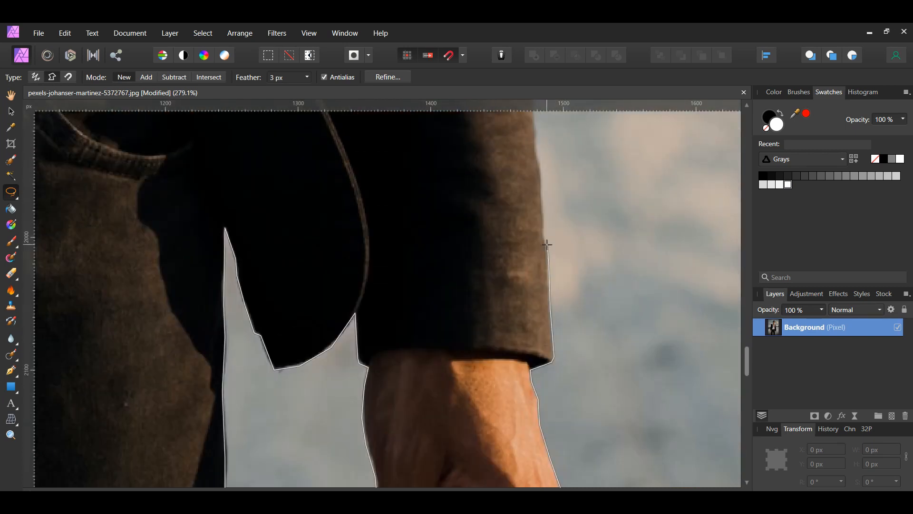
{"action": "left_click", "coordinate": [544, 240]}
{"action": "scroll", "coordinate": [543, 242], "scroll_direction": "up", "scroll_amount": 2}
{"action": "left_click", "coordinate": [536, 233]}
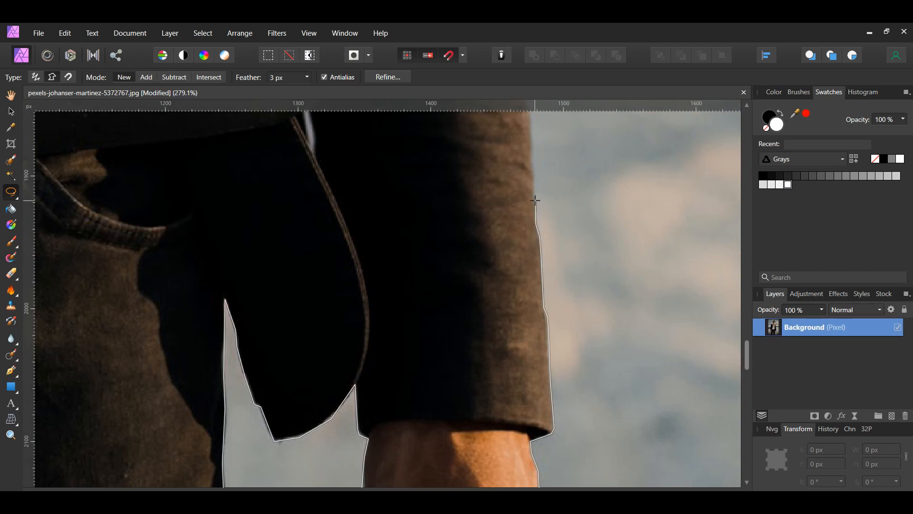
{"action": "scroll", "coordinate": [532, 224], "scroll_direction": "up", "scroll_amount": 4}
{"action": "left_click", "coordinate": [524, 240]}
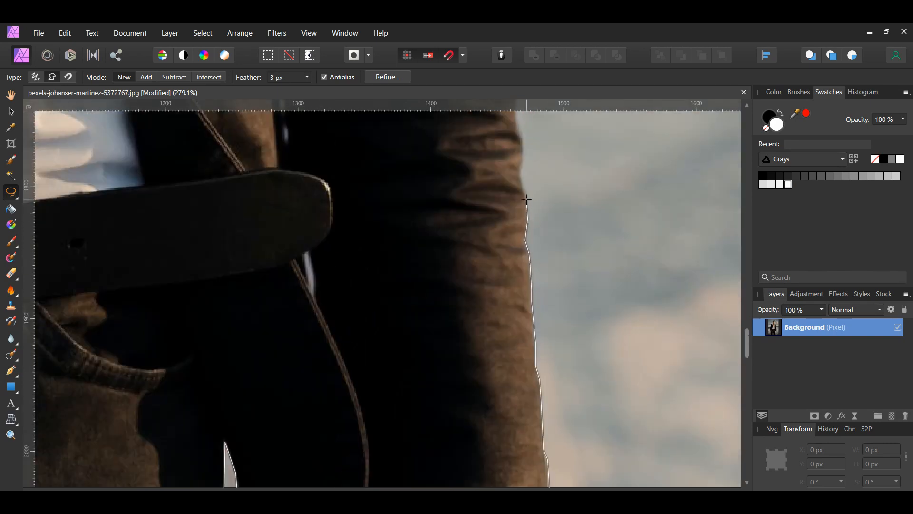
{"action": "left_click", "coordinate": [520, 173]}
- Continue the outline along the wrinkled forearm of the sleeve from belt height to the deep fold below the elbow
{"action": "scroll", "coordinate": [520, 173], "scroll_direction": "up", "scroll_amount": 1}
{"action": "left_click", "coordinate": [522, 221]}
{"action": "left_click", "coordinate": [521, 204]}
{"action": "scroll", "coordinate": [521, 204], "scroll_direction": "up", "scroll_amount": 1}
{"action": "left_click", "coordinate": [517, 258]}
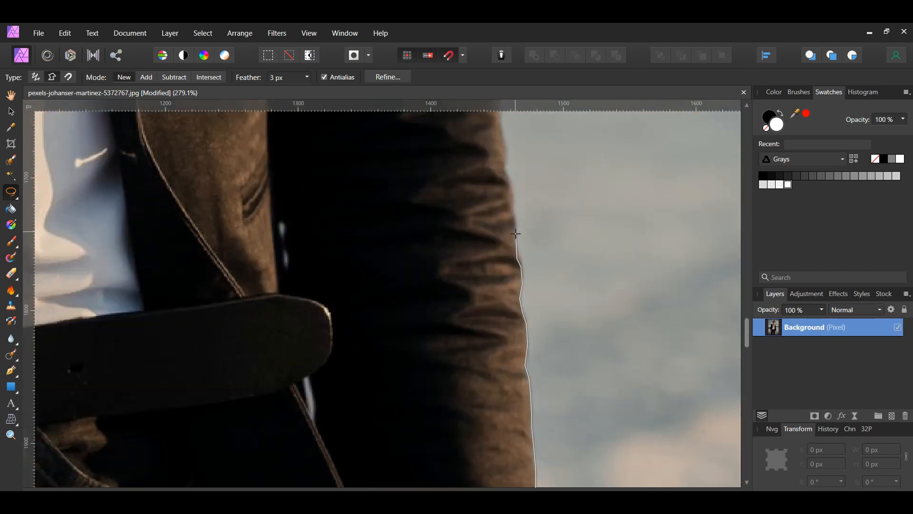
{"action": "left_click", "coordinate": [508, 177]}
{"action": "scroll", "coordinate": [508, 177], "scroll_direction": "up", "scroll_amount": 1}
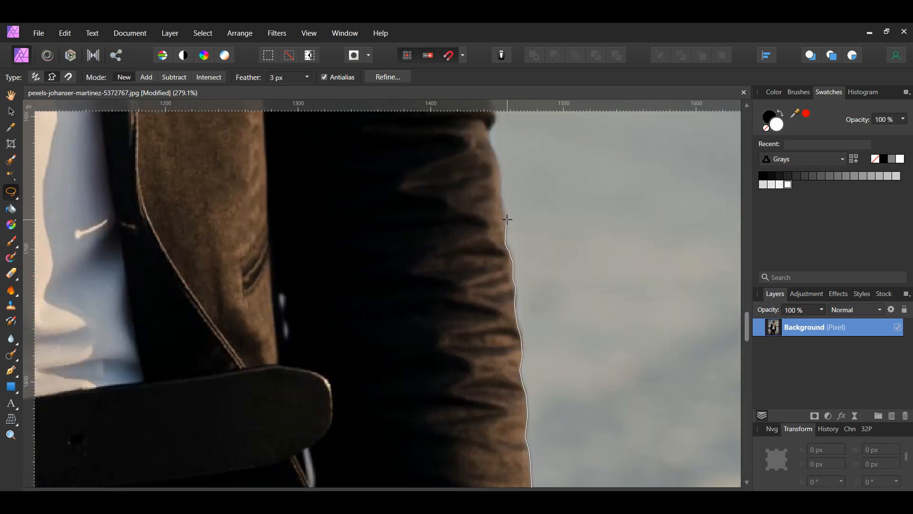
{"action": "left_click", "coordinate": [502, 189]}
{"action": "scroll", "coordinate": [501, 189], "scroll_direction": "up", "scroll_amount": 1}
{"action": "left_click", "coordinate": [499, 235]}
{"action": "left_click", "coordinate": [490, 213]}
{"action": "left_click", "coordinate": [489, 204]}
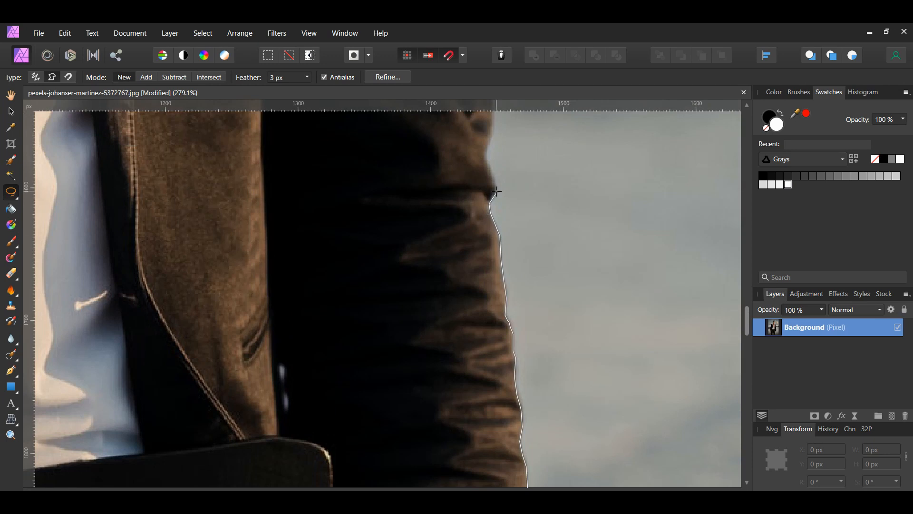
- Trace the outline around the sleeve fold and along the elbow creases to the smooth part of the sleeve
{"action": "left_click", "coordinate": [497, 192]}
{"action": "scroll", "coordinate": [497, 192], "scroll_direction": "up", "scroll_amount": 1}
{"action": "left_click", "coordinate": [492, 204]}
{"action": "scroll", "coordinate": [493, 203], "scroll_direction": "up", "scroll_amount": 1}
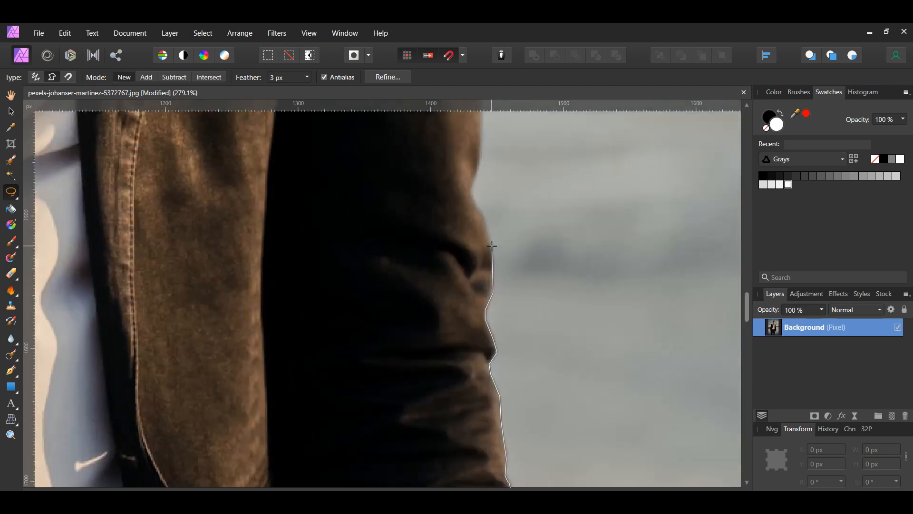
{"action": "left_click", "coordinate": [488, 233]}
{"action": "left_click", "coordinate": [471, 188]}
{"action": "scroll", "coordinate": [471, 188], "scroll_direction": "up", "scroll_amount": 1}
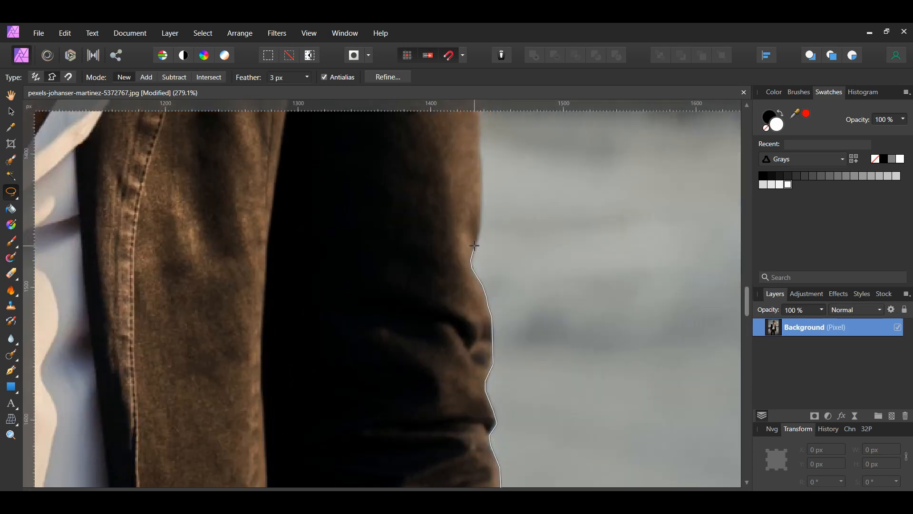
{"action": "left_click", "coordinate": [479, 219]}
{"action": "left_click", "coordinate": [480, 159]}
{"action": "scroll", "coordinate": [481, 159], "scroll_direction": "up", "scroll_amount": 2}
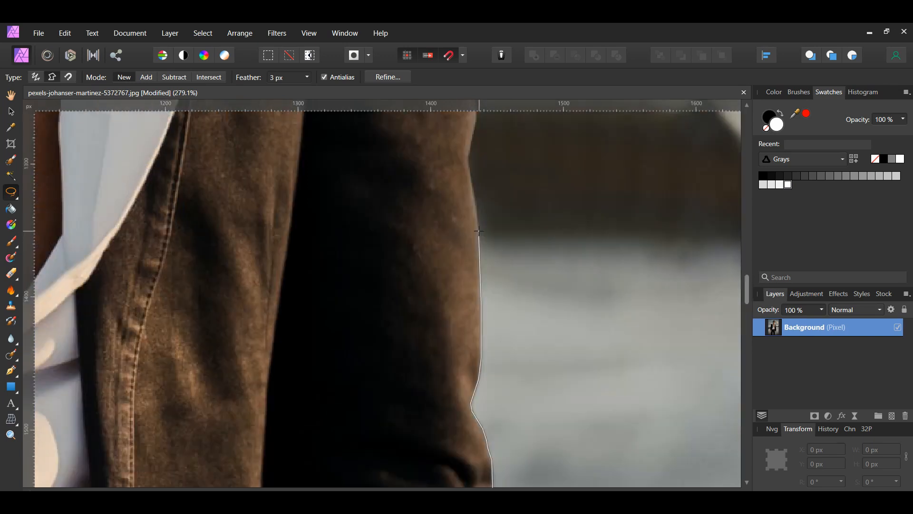
- Trace the outline up the outer edge of the upper sleeve to the curve of the shoulder
{"action": "left_click", "coordinate": [468, 159]}
{"action": "scroll", "coordinate": [468, 159], "scroll_direction": "up", "scroll_amount": 1}
{"action": "left_click", "coordinate": [475, 207]}
{"action": "left_click", "coordinate": [474, 187]}
{"action": "left_click", "coordinate": [470, 178]}
{"action": "scroll", "coordinate": [471, 178], "scroll_direction": "up", "scroll_amount": 1}
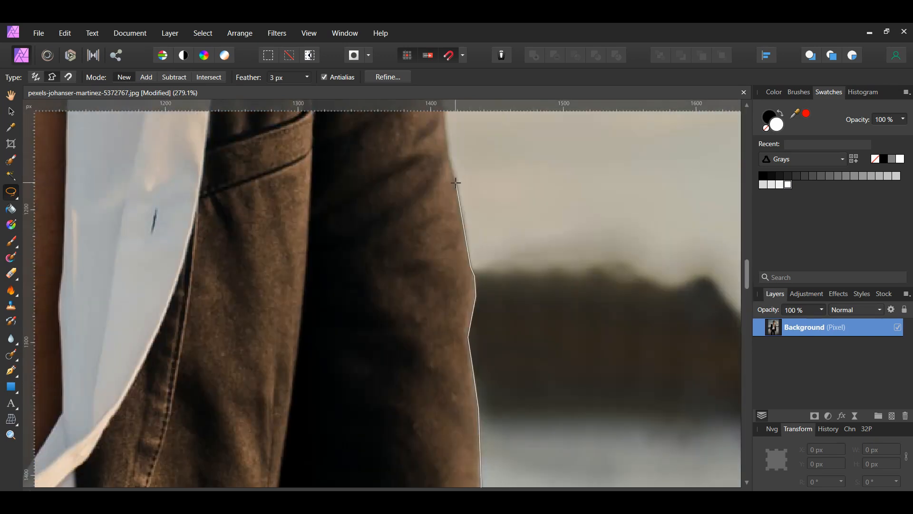
{"action": "left_click", "coordinate": [456, 184]}
{"action": "scroll", "coordinate": [456, 184], "scroll_direction": "up", "scroll_amount": 1}
{"action": "left_click", "coordinate": [446, 234]}
{"action": "left_click", "coordinate": [442, 194]}
{"action": "scroll", "coordinate": [435, 164], "scroll_direction": "up", "scroll_amount": 2}
{"action": "left_click", "coordinate": [430, 285]}
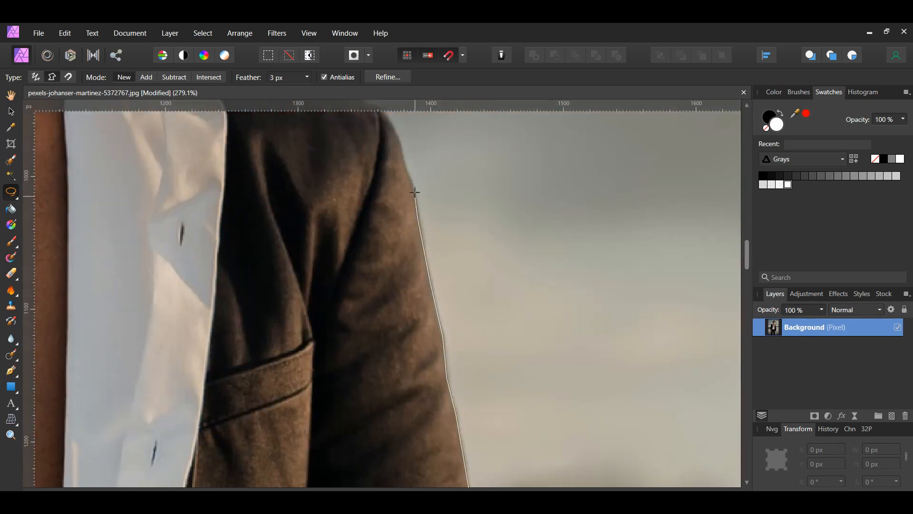
{"action": "left_click", "coordinate": [410, 177]}
{"action": "left_click", "coordinate": [403, 153]}
{"action": "scroll", "coordinate": [402, 154], "scroll_direction": "up", "scroll_amount": 1}
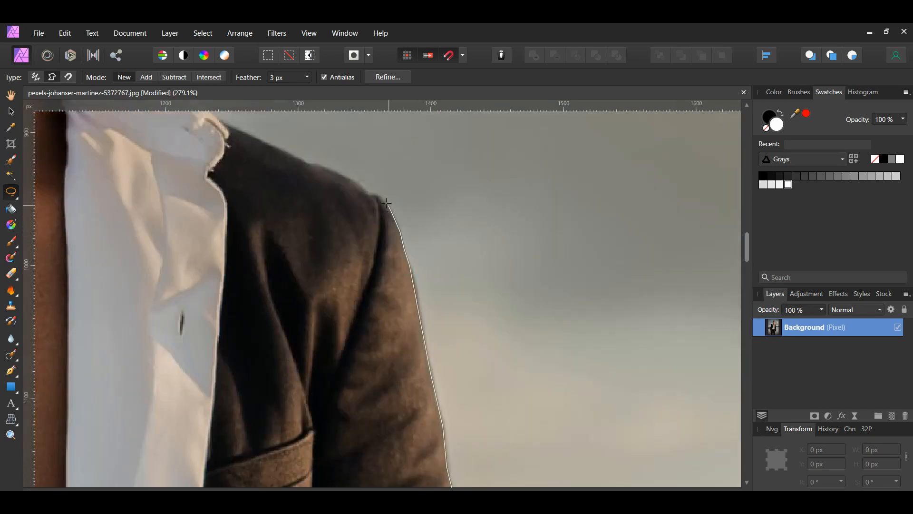
- Trace the outline over the jacket shoulder to the tip of the shirt collar
{"action": "left_click", "coordinate": [368, 194]}
{"action": "scroll", "coordinate": [291, 153], "scroll_direction": "up", "scroll_amount": 1}
{"action": "left_click", "coordinate": [224, 192]}
{"action": "mouse_move", "coordinate": [226, 191]}
{"action": "left_mouse_down"}
{"action": "mouse_move", "coordinate": [265, 193]}
{"action": "mouse_move", "coordinate": [456, 391]}
{"action": "left_mouse_up"}
{"action": "left_click", "coordinate": [452, 387]}
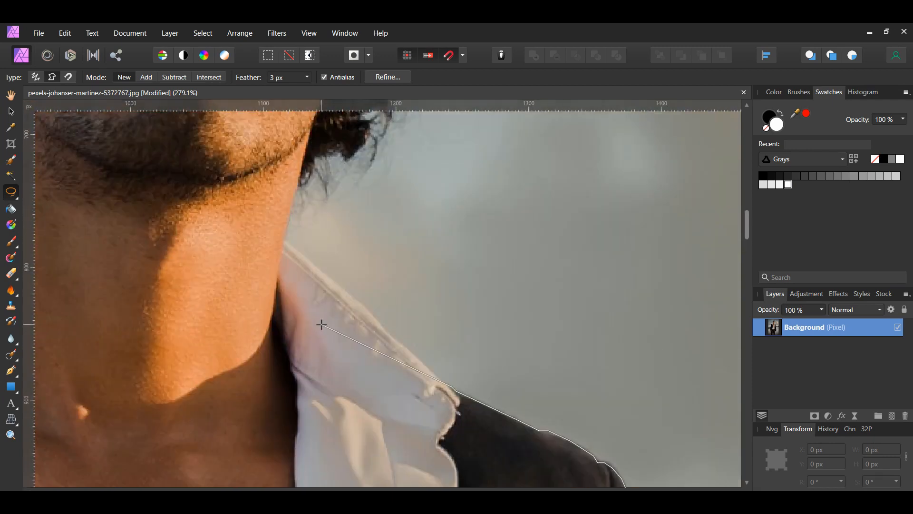
- Trace the outline along the shirt collar's edge and up the neck to the hair
{"action": "left_click", "coordinate": [285, 238]}
{"action": "scroll", "coordinate": [293, 242], "scroll_direction": "up", "scroll_amount": 2}
{"action": "left_click", "coordinate": [300, 257]}
{"action": "left_click", "coordinate": [308, 255]}
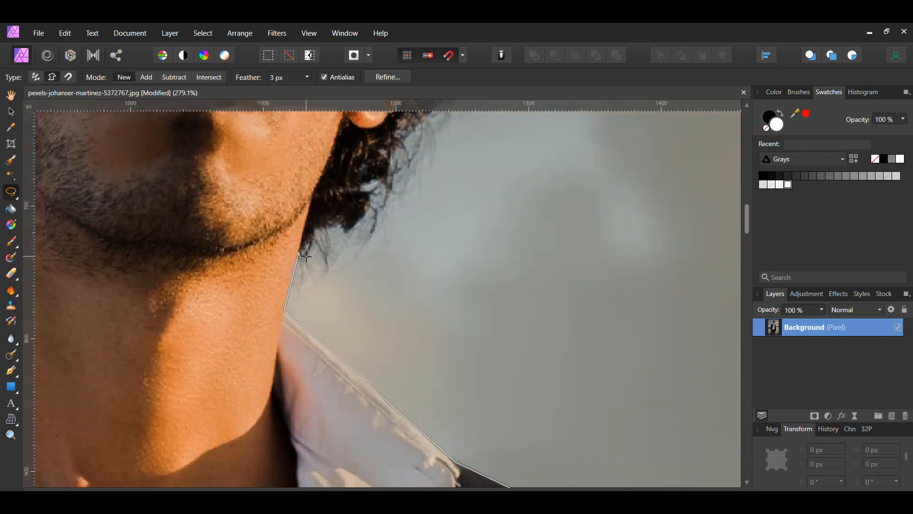
- Trace the outline around the curls between the neck and the ear on the cigarette side
{"action": "left_click", "coordinate": [314, 242]}
{"action": "left_click", "coordinate": [315, 229]}
{"action": "left_click", "coordinate": [335, 229]}
{"action": "left_click", "coordinate": [341, 223]}
{"action": "left_click", "coordinate": [345, 231]}
{"action": "left_click", "coordinate": [368, 213]}
{"action": "left_click", "coordinate": [369, 194]}
{"action": "left_click", "coordinate": [361, 191]}
{"action": "left_click", "coordinate": [378, 181]}
{"action": "scroll", "coordinate": [401, 329], "scroll_direction": "up", "scroll_amount": 3}
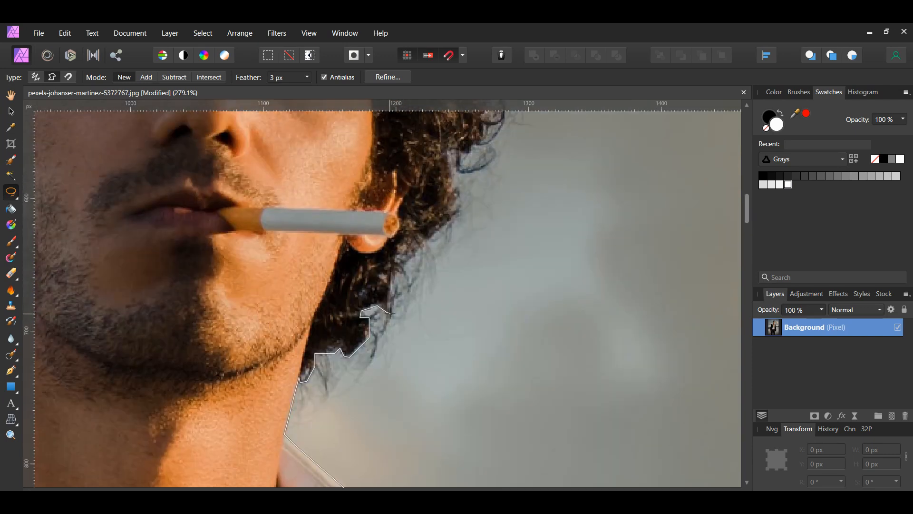
- Continue the outline along the curls beside the ear on the cigarette side
{"action": "left_click", "coordinate": [392, 280]}
{"action": "left_click", "coordinate": [396, 266]}
{"action": "left_click", "coordinate": [411, 257]}
{"action": "left_click", "coordinate": [456, 216]}
{"action": "left_click", "coordinate": [459, 189]}
{"action": "left_click", "coordinate": [455, 185]}
{"action": "left_click", "coordinate": [456, 171]}
{"action": "scroll", "coordinate": [468, 222], "scroll_direction": "up", "scroll_amount": 2}
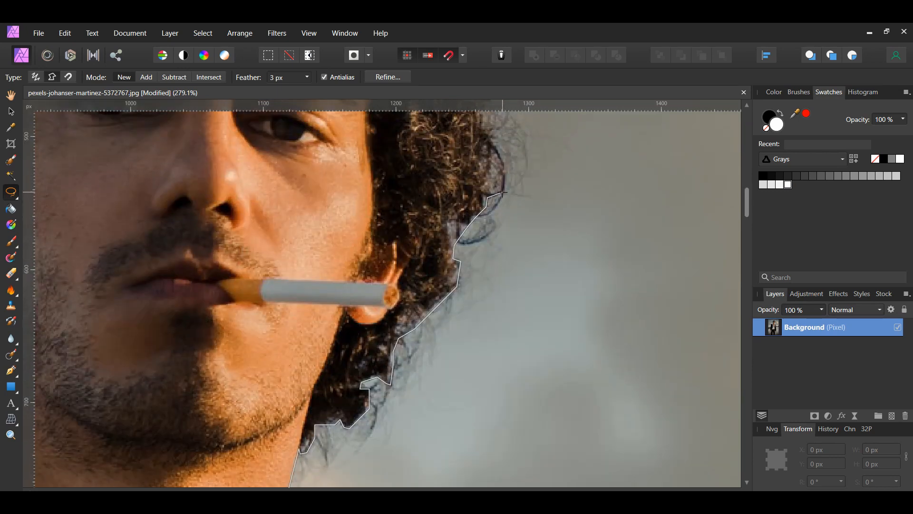
- Trace the outline up the sunlit side of the hair from eye level past the forehead
{"action": "scroll", "coordinate": [502, 193], "scroll_direction": "up", "scroll_amount": 2}
{"action": "left_click", "coordinate": [507, 223]}
{"action": "scroll", "coordinate": [506, 223], "scroll_direction": "up", "scroll_amount": 2}
{"action": "left_click", "coordinate": [492, 249]}
{"action": "scroll", "coordinate": [492, 249], "scroll_direction": "up", "scroll_amount": 3}
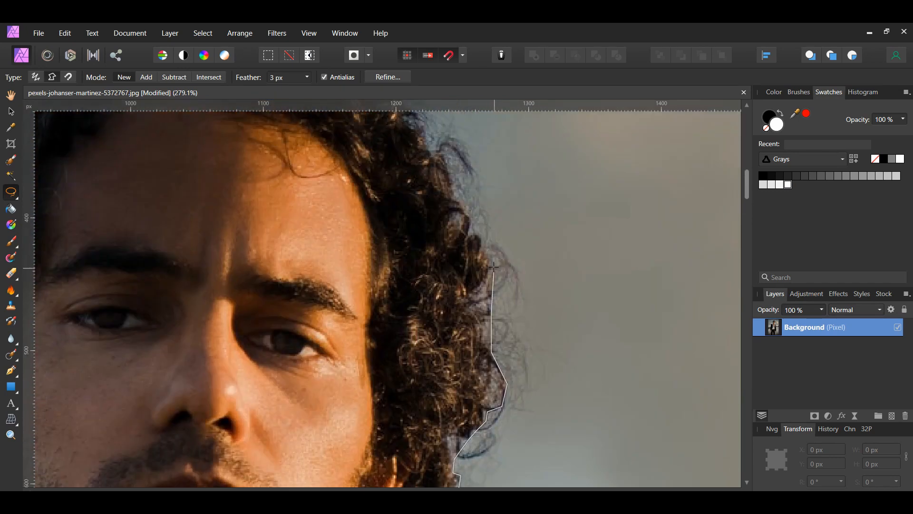
{"action": "left_click", "coordinate": [492, 265]}
{"action": "left_click", "coordinate": [480, 234]}
{"action": "left_click", "coordinate": [469, 234]}
{"action": "left_click", "coordinate": [432, 156]}
{"action": "scroll", "coordinate": [431, 156], "scroll_direction": "up", "scroll_amount": 1}
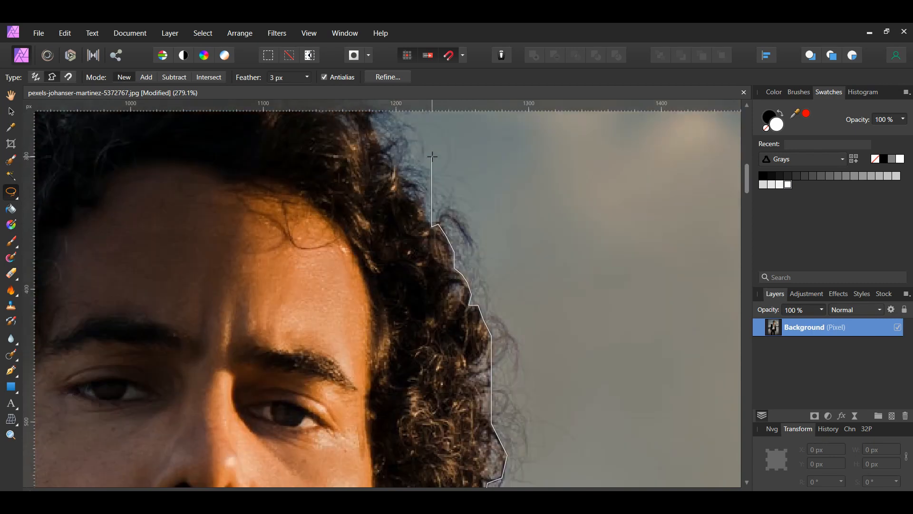
- Trace the outline over the upper corner of the hair on the sunlit side to the crown
{"action": "left_click", "coordinate": [427, 217]}
{"action": "left_click", "coordinate": [425, 199]}
{"action": "left_click", "coordinate": [421, 187]}
{"action": "left_click", "coordinate": [401, 173]}
{"action": "scroll", "coordinate": [401, 173], "scroll_direction": "up", "scroll_amount": 1}
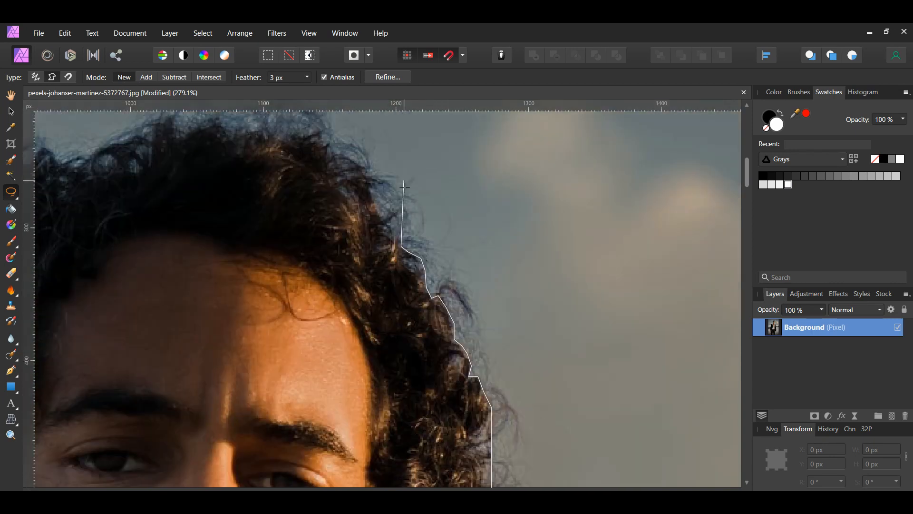
{"action": "left_click", "coordinate": [401, 236]}
{"action": "left_click", "coordinate": [321, 132]}
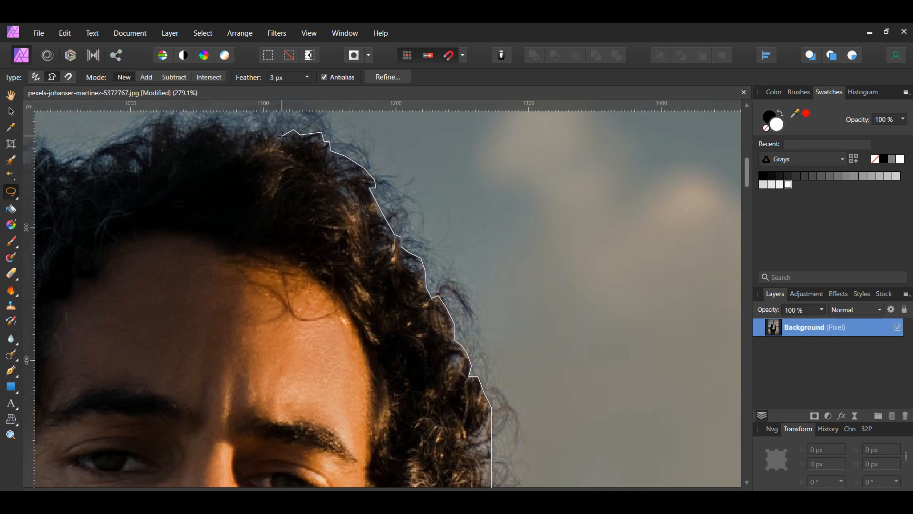
- Trace the outline across the top of the hair toward the shaded side of the head
{"action": "left_click", "coordinate": [282, 136]}
{"action": "left_click", "coordinate": [267, 126]}
{"action": "left_click", "coordinate": [232, 134]}
{"action": "scroll", "coordinate": [231, 135], "scroll_direction": "up", "scroll_amount": 1}
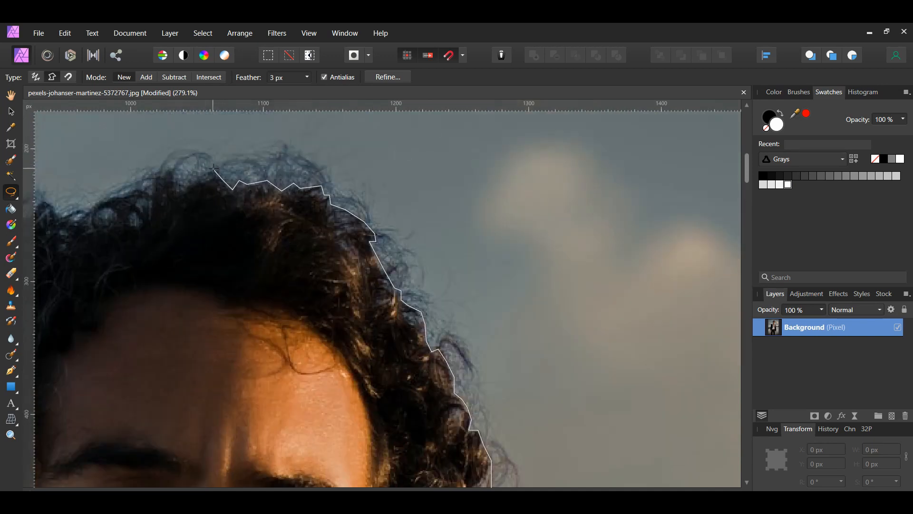
{"action": "left_click", "coordinate": [217, 171]}
{"action": "left_click", "coordinate": [205, 173]}
{"action": "left_click", "coordinate": [181, 188]}
{"action": "left_click", "coordinate": [85, 209]}
{"action": "left_click", "coordinate": [61, 215]}
{"action": "scroll", "coordinate": [357, 476], "scroll_direction": "left", "scroll_amount": 5}
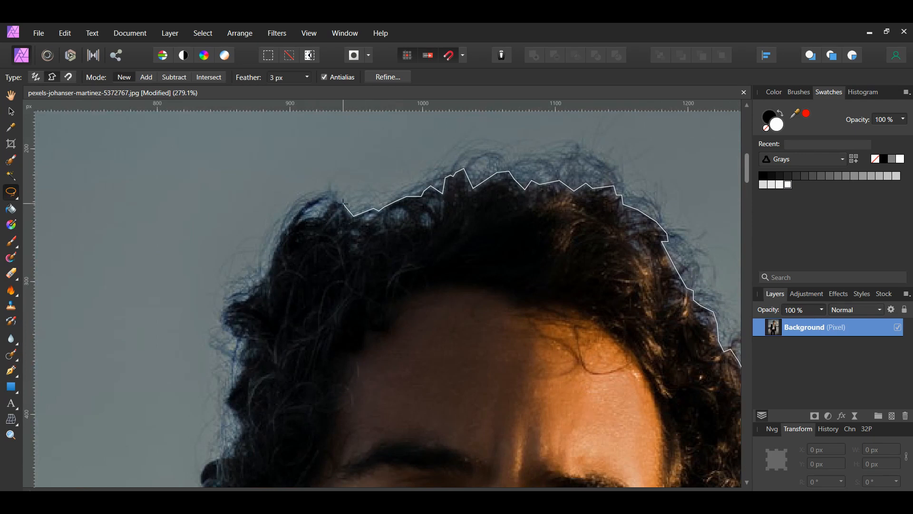
- Trace the outline around the upper curls on the shaded side of the head
{"action": "left_click", "coordinate": [322, 217]}
{"action": "left_click", "coordinate": [302, 218]}
{"action": "left_click", "coordinate": [280, 233]}
{"action": "left_click", "coordinate": [269, 271]}
{"action": "left_click", "coordinate": [252, 289]}
{"action": "left_click", "coordinate": [250, 298]}
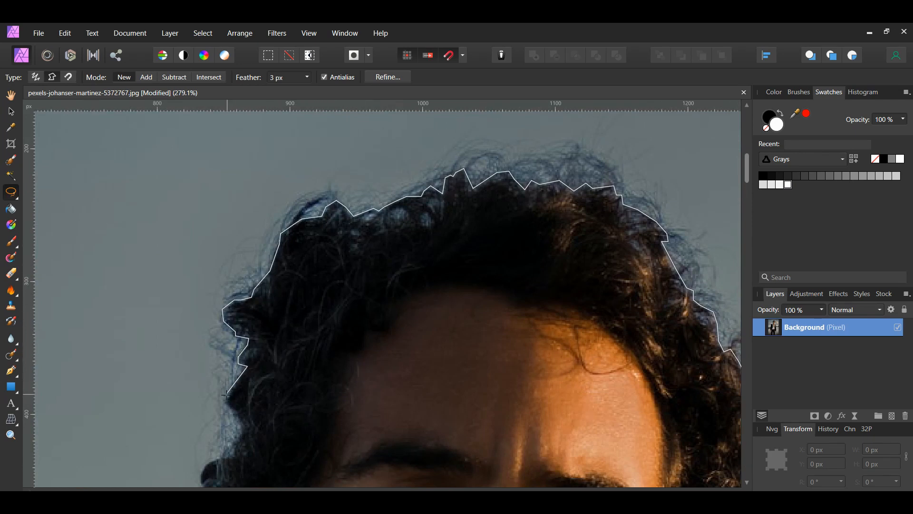
- Trace the outline down the shaded side of the hair to the top of the ear
{"action": "scroll", "coordinate": [227, 395], "scroll_direction": "down", "scroll_amount": 3}
{"action": "left_click", "coordinate": [225, 328]}
{"action": "left_click", "coordinate": [244, 357]}
{"action": "scroll", "coordinate": [205, 392], "scroll_direction": "down", "scroll_amount": 3}
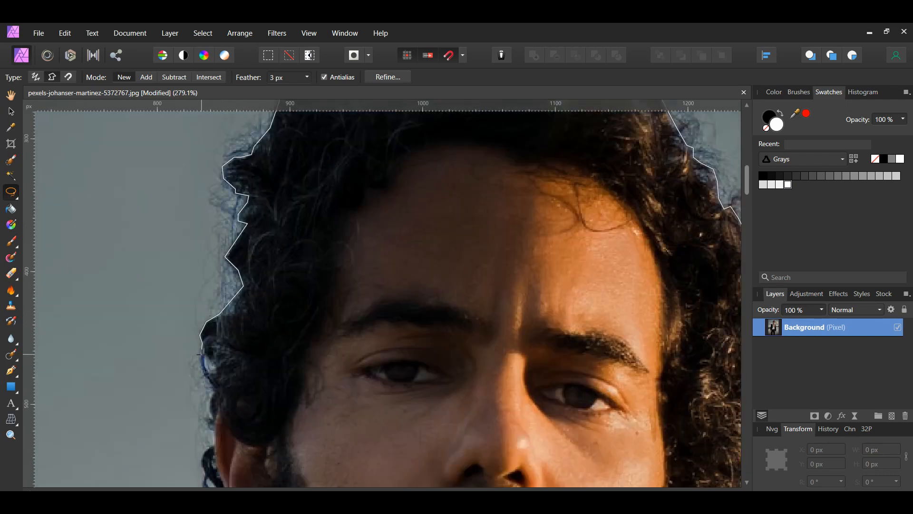
{"action": "scroll", "coordinate": [212, 400], "scroll_direction": "down", "scroll_amount": 3}
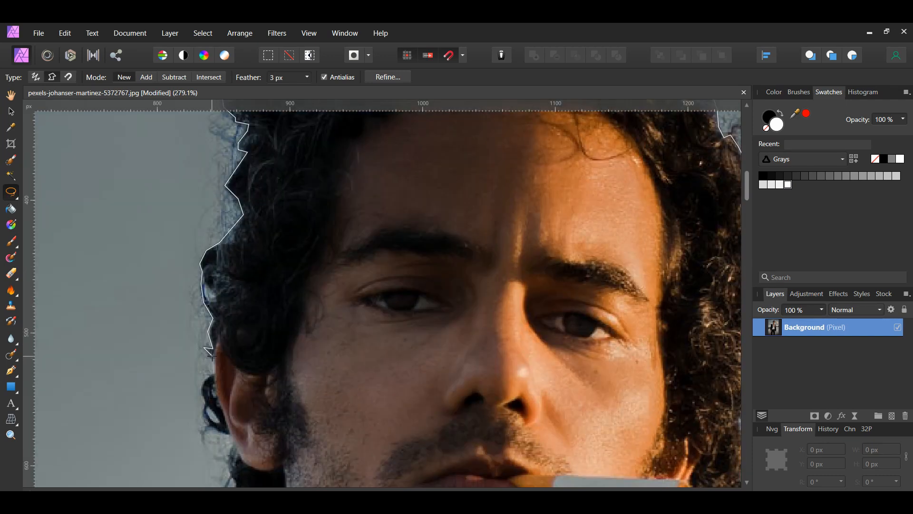
- Trace the outline around the shaded ear and down the curls beside the neck to the shirt collar
{"action": "left_click", "coordinate": [213, 353]}
{"action": "scroll", "coordinate": [203, 401], "scroll_direction": "down", "scroll_amount": 2}
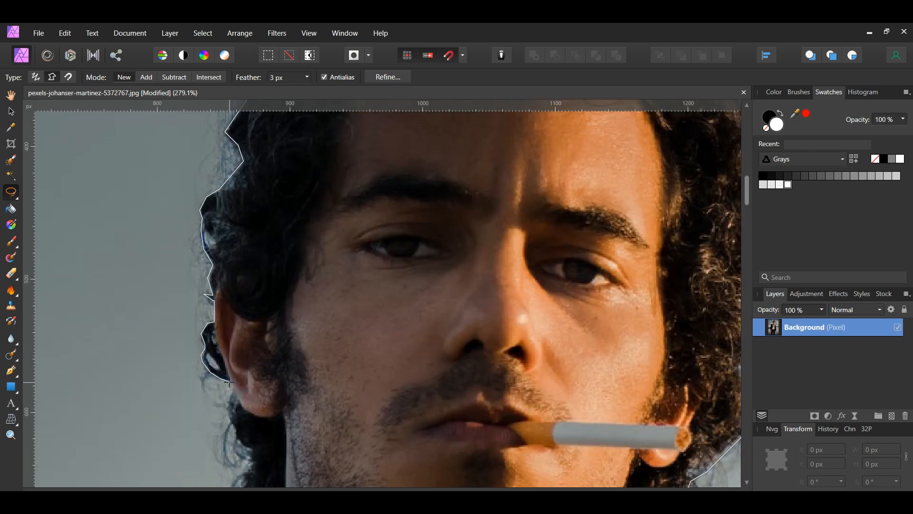
{"action": "scroll", "coordinate": [233, 397], "scroll_direction": "down", "scroll_amount": 2}
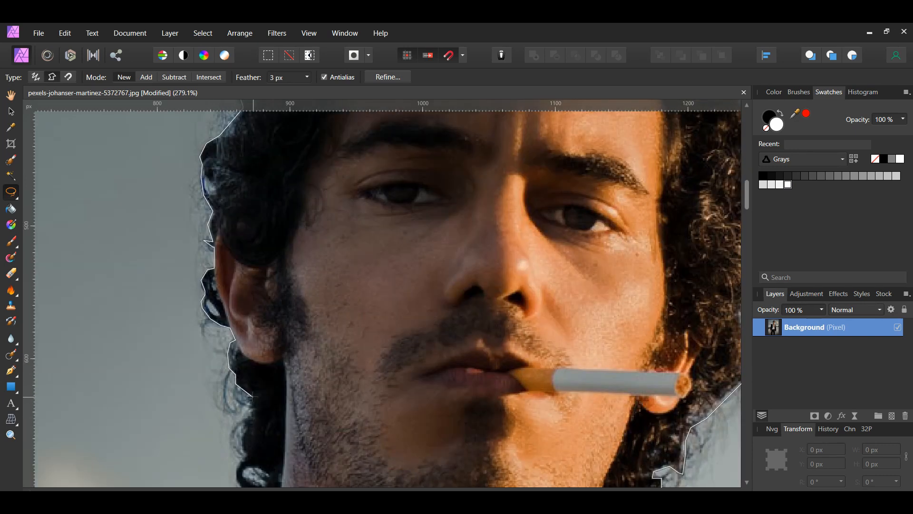
{"action": "scroll", "coordinate": [250, 411], "scroll_direction": "down", "scroll_amount": 2}
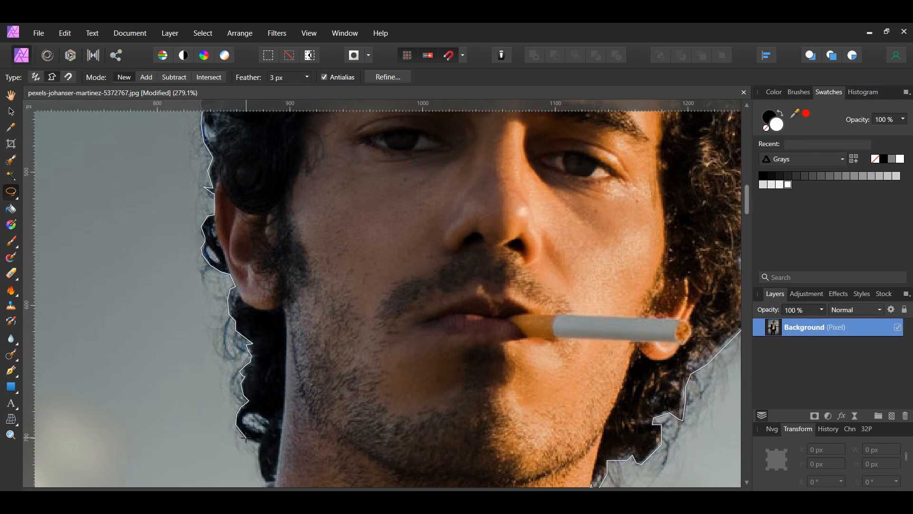
{"action": "scroll", "coordinate": [259, 404], "scroll_direction": "down", "scroll_amount": 2}
{"action": "scroll", "coordinate": [265, 428], "scroll_direction": "down", "scroll_amount": 2}
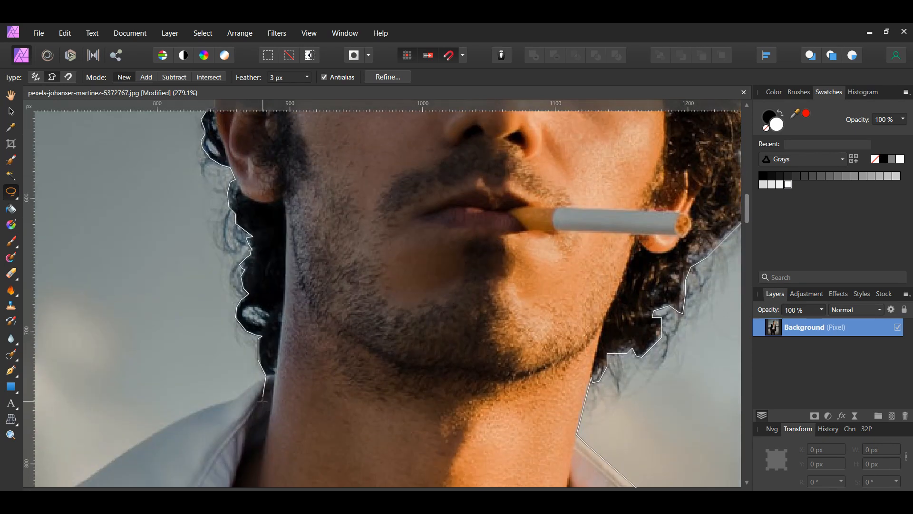
- Trace the outline along the upper edge of the shaded-side shirt collar to where it meets the jacket shoulder
{"action": "scroll", "coordinate": [240, 388], "scroll_direction": "down", "scroll_amount": 2}
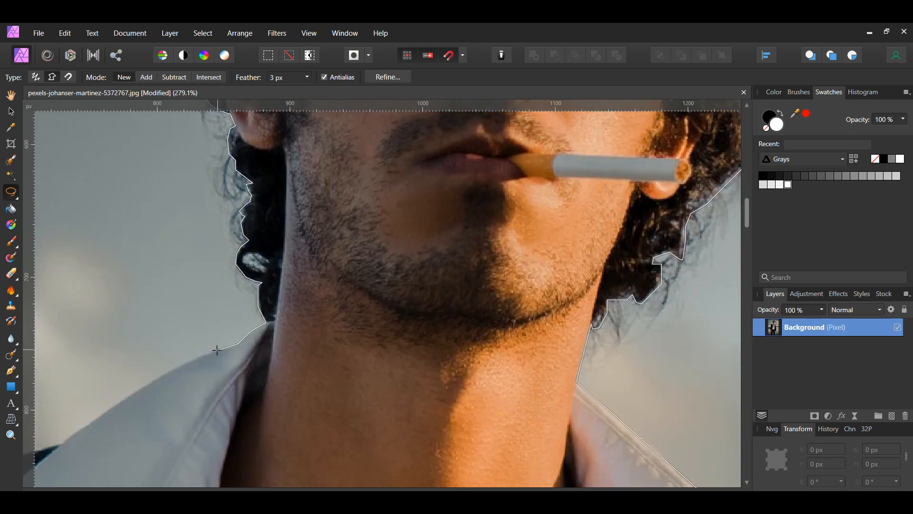
{"action": "left_click", "coordinate": [159, 373]}
{"action": "scroll", "coordinate": [152, 375], "scroll_direction": "down", "scroll_amount": 3}
{"action": "left_click", "coordinate": [91, 351]}
{"action": "left_click_drag", "start_coordinate": [369, 491], "coordinate": [305, 492]}
{"action": "scroll", "coordinate": [456, 316], "scroll_direction": "down", "scroll_amount": 3}
{"action": "left_click", "coordinate": [455, 319]}
- Trace the outline across the shaded jacket shoulder and down the outer edge of the upper sleeve
{"action": "left_click", "coordinate": [424, 326]}
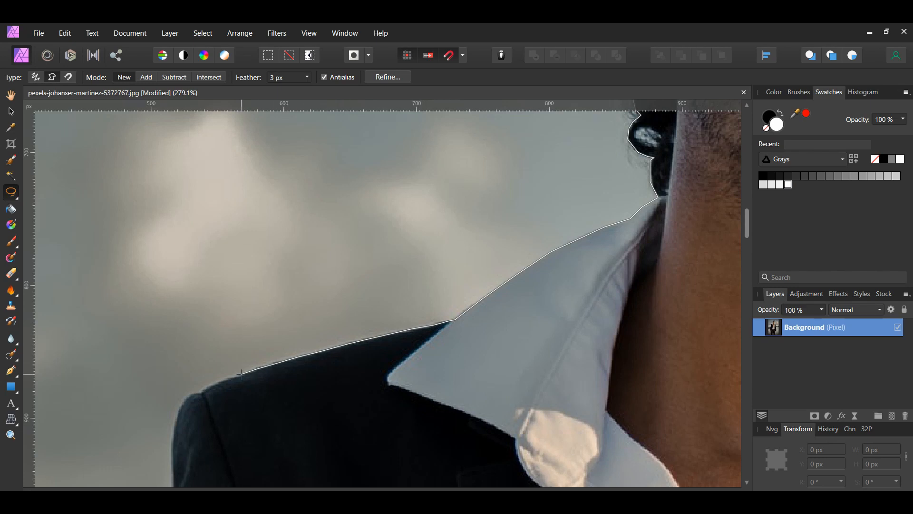
{"action": "scroll", "coordinate": [190, 393], "scroll_direction": "down", "scroll_amount": 2}
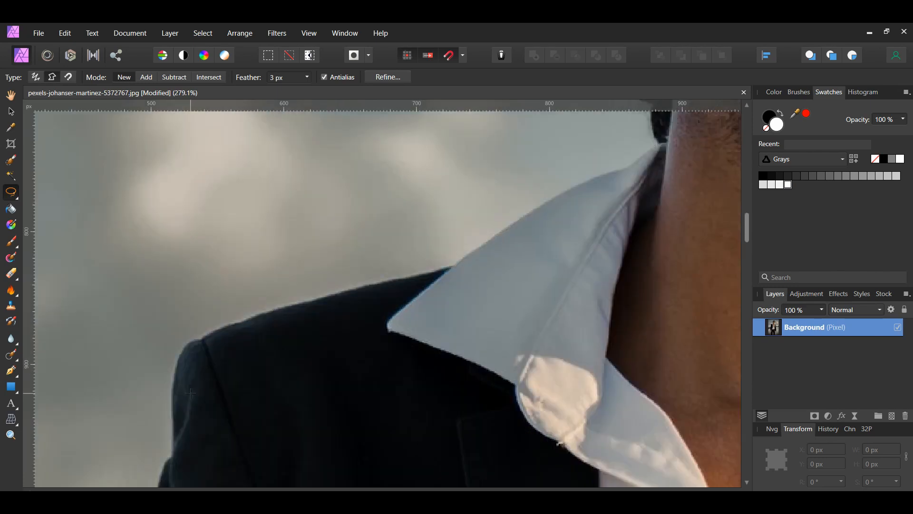
{"action": "scroll", "coordinate": [176, 333], "scroll_direction": "down", "scroll_amount": 2}
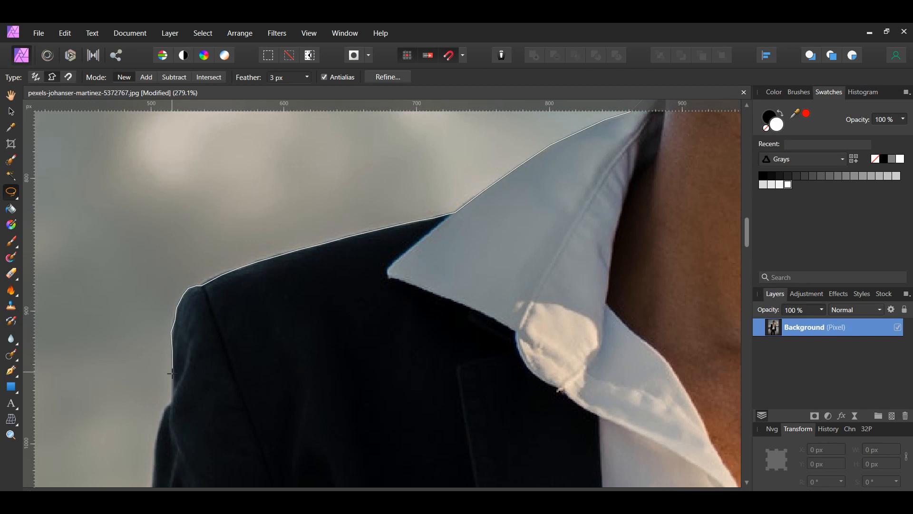
{"action": "left_click", "coordinate": [166, 405]}
{"action": "scroll", "coordinate": [162, 390], "scroll_direction": "down", "scroll_amount": 5}
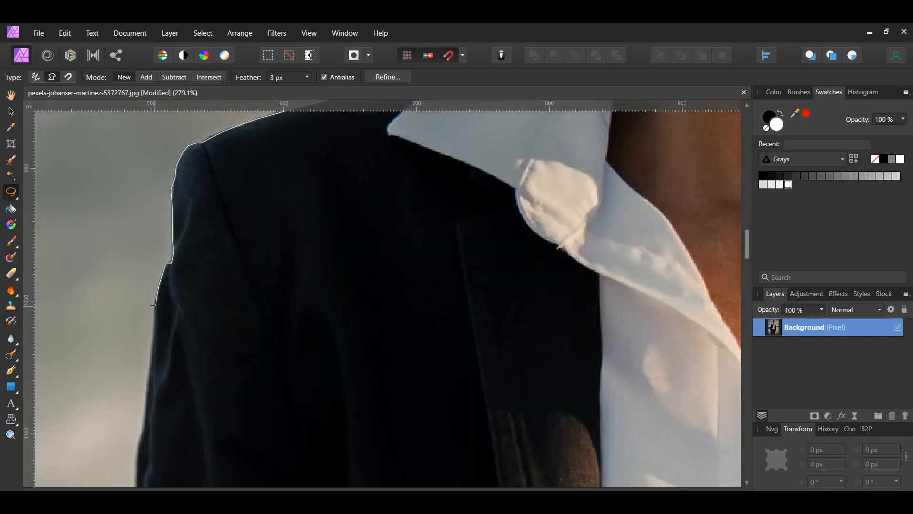
{"action": "scroll", "coordinate": [147, 361], "scroll_direction": "down", "scroll_amount": 5}
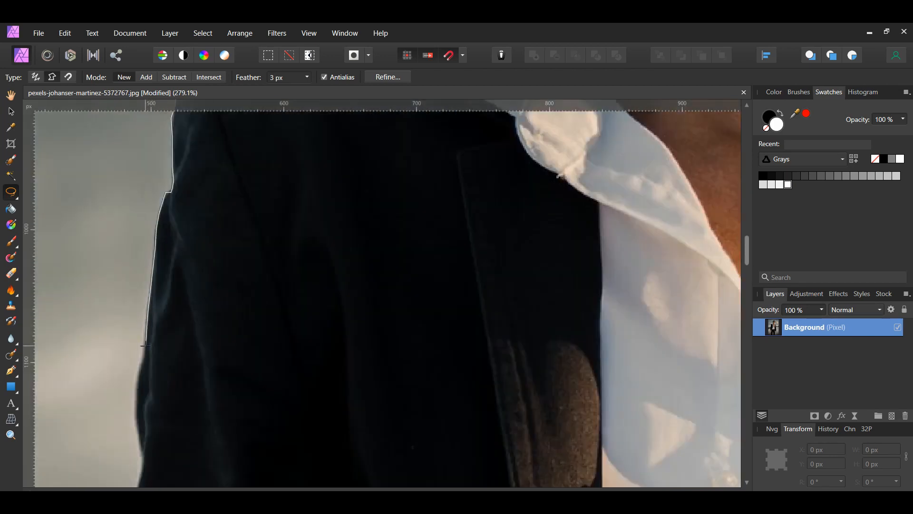
{"action": "left_click", "coordinate": [143, 384]}
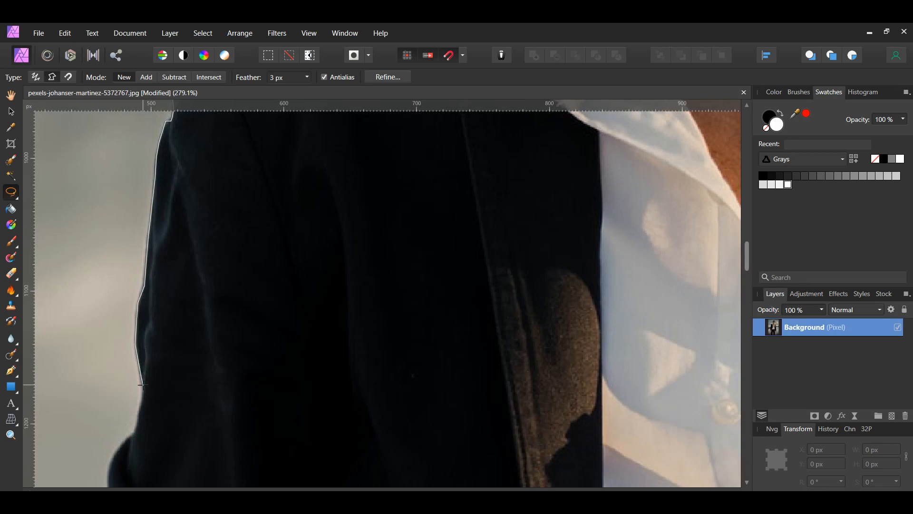
- Trace the outline around the protruding sleeve fold above the elbow
{"action": "scroll", "coordinate": [143, 384], "scroll_direction": "down", "scroll_amount": 3}
{"action": "left_click_drag", "start_coordinate": [123, 370], "coordinate": [109, 319]}
{"action": "scroll", "coordinate": [114, 342], "scroll_direction": "down", "scroll_amount": 3}
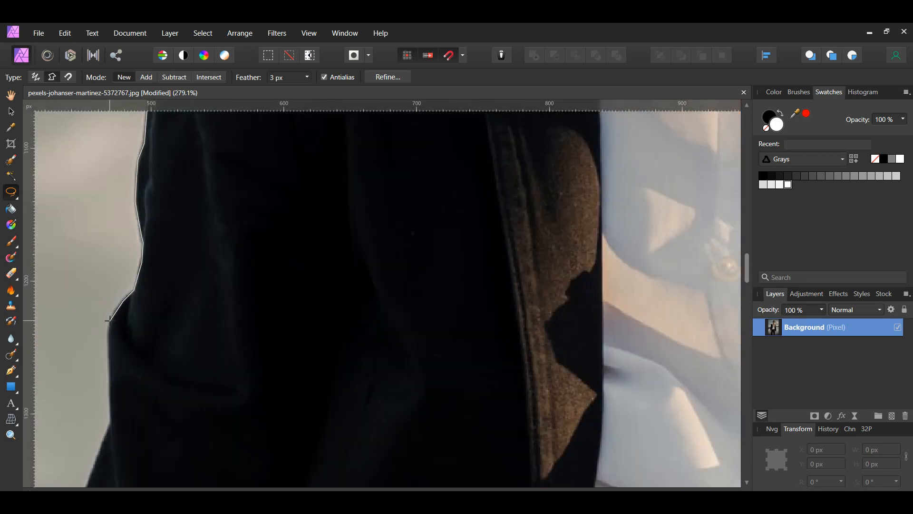
{"action": "left_click", "coordinate": [112, 315]}
{"action": "left_click", "coordinate": [109, 327]}
{"action": "scroll", "coordinate": [109, 326], "scroll_direction": "down", "scroll_amount": 1}
{"action": "left_click", "coordinate": [110, 353]}
- Trace the outline down the slanted outer sleeve edge to the crease at the elbow
{"action": "scroll", "coordinate": [111, 350], "scroll_direction": "down", "scroll_amount": 1}
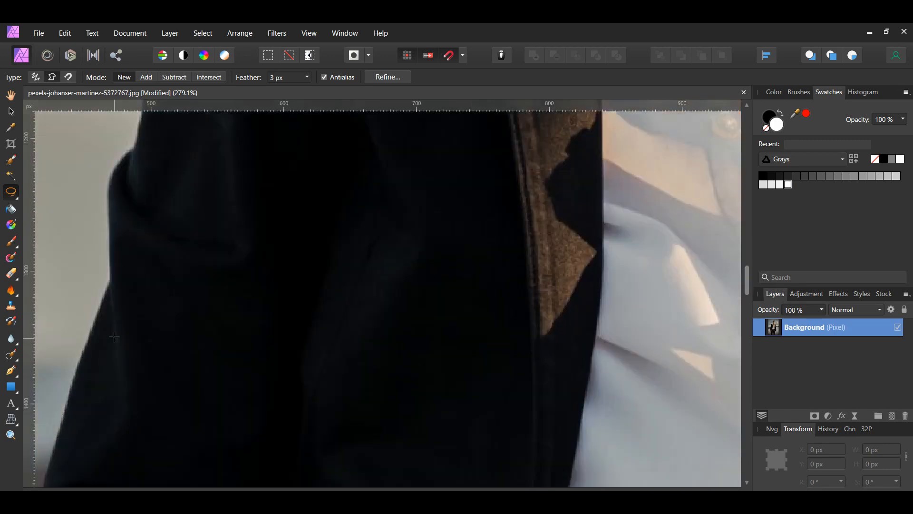
{"action": "left_click", "coordinate": [77, 368]}
{"action": "scroll", "coordinate": [76, 397], "scroll_direction": "down", "scroll_amount": 1}
{"action": "scroll", "coordinate": [190, 428], "scroll_direction": "down", "scroll_amount": 2}
{"action": "scroll", "coordinate": [187, 357], "scroll_direction": "left", "scroll_amount": 2}
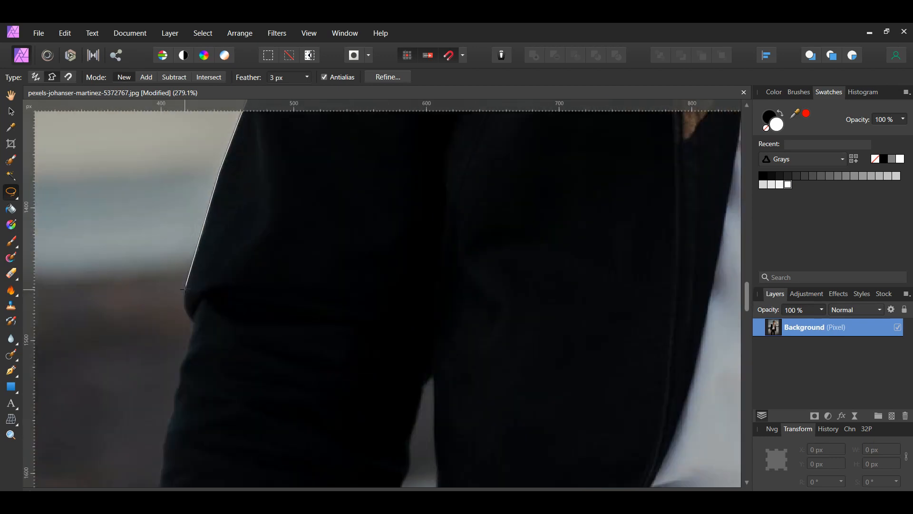
- Trace the outline past the elbow crease and down the wrinkled outer edge of the forearm sleeve
{"action": "scroll", "coordinate": [191, 304], "scroll_direction": "down", "scroll_amount": 1}
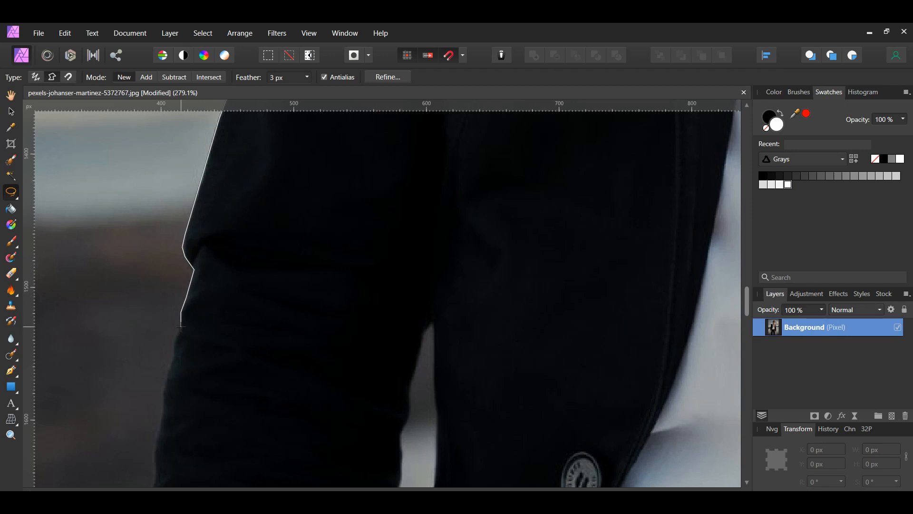
{"action": "scroll", "coordinate": [162, 329], "scroll_direction": "down", "scroll_amount": 1}
{"action": "scroll", "coordinate": [157, 367], "scroll_direction": "down", "scroll_amount": 1}
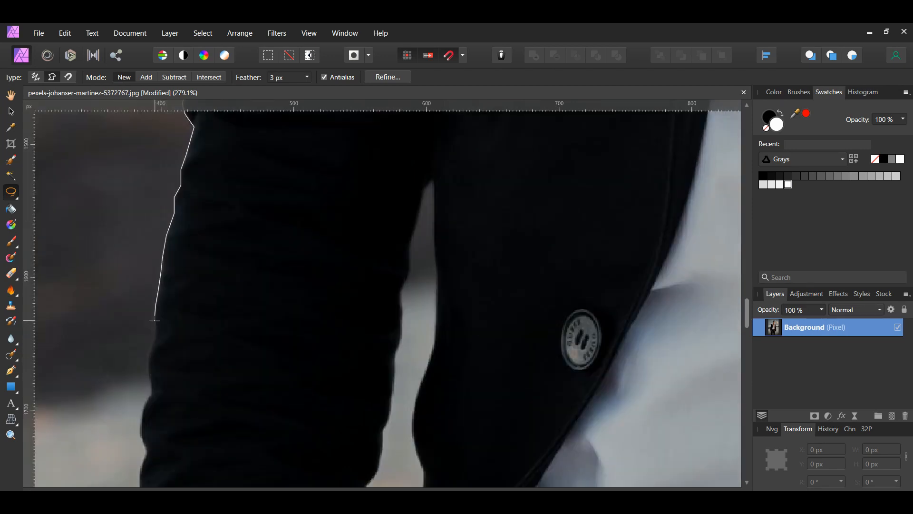
{"action": "scroll", "coordinate": [149, 357], "scroll_direction": "down", "scroll_amount": 1}
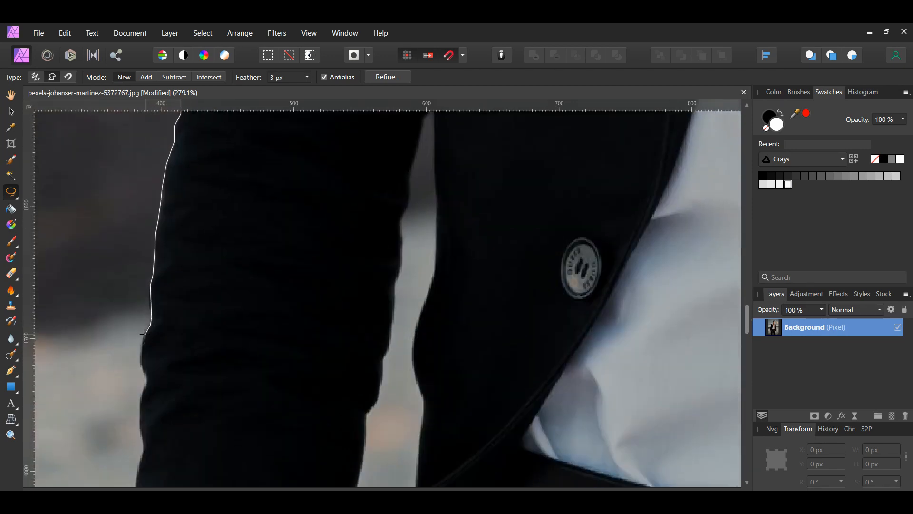
{"action": "scroll", "coordinate": [144, 383], "scroll_direction": "down", "scroll_amount": 1}
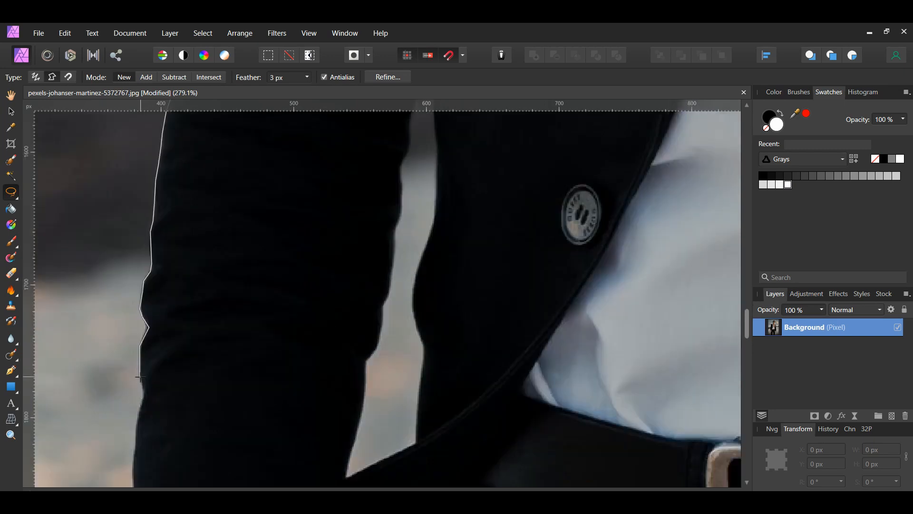
- Trace the outline down the straight lower part of the sleeve to the jacket's hem at the wrist
{"action": "scroll", "coordinate": [138, 362], "scroll_direction": "down", "scroll_amount": 1}
{"action": "scroll", "coordinate": [135, 375], "scroll_direction": "down", "scroll_amount": 1}
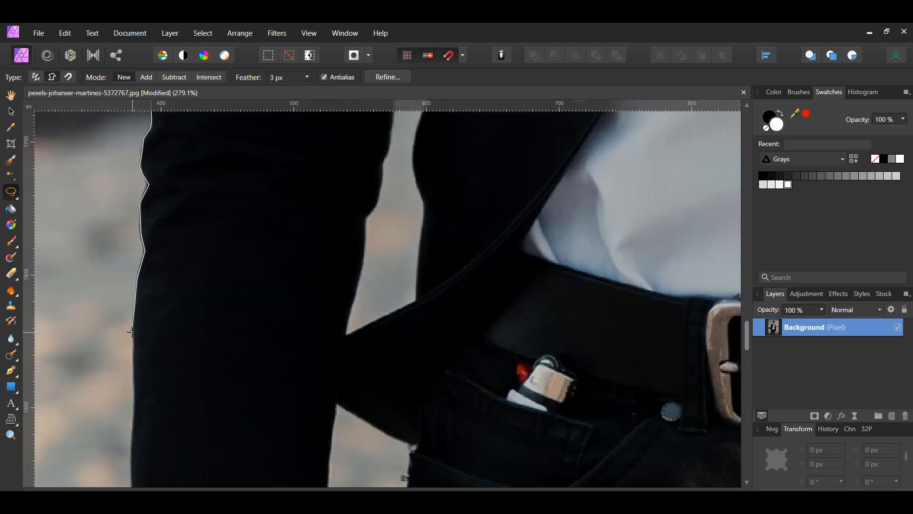
{"action": "scroll", "coordinate": [132, 371], "scroll_direction": "down", "scroll_amount": 1}
{"action": "scroll", "coordinate": [130, 390], "scroll_direction": "down", "scroll_amount": 1}
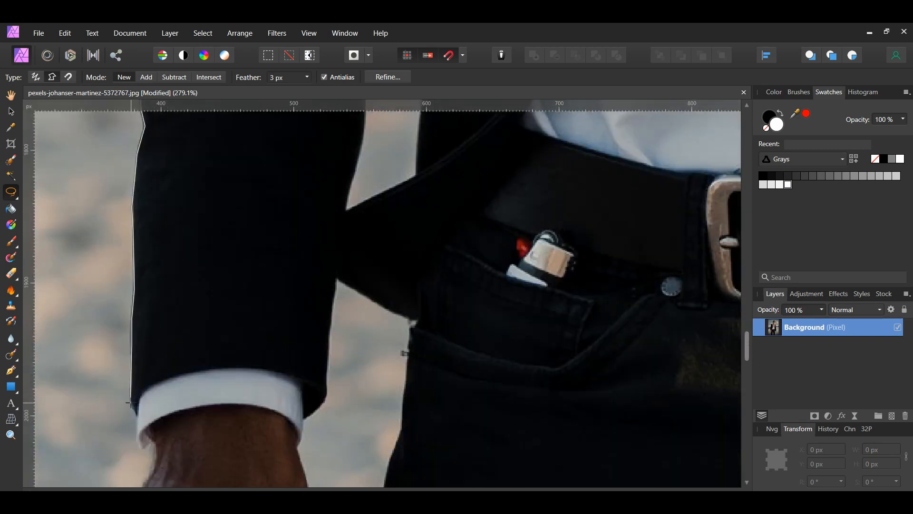
- Trace the outline around the outer edge of the white shirt cuff and onto the wrist
{"action": "left_click", "coordinate": [155, 442]}
{"action": "scroll", "coordinate": [154, 428], "scroll_direction": "down", "scroll_amount": 1}
{"action": "scroll", "coordinate": [153, 376], "scroll_direction": "down", "scroll_amount": 1}
{"action": "scroll", "coordinate": [155, 352], "scroll_direction": "up", "scroll_amount": 2}
{"action": "scroll", "coordinate": [157, 333], "scroll_direction": "down", "scroll_amount": 1}
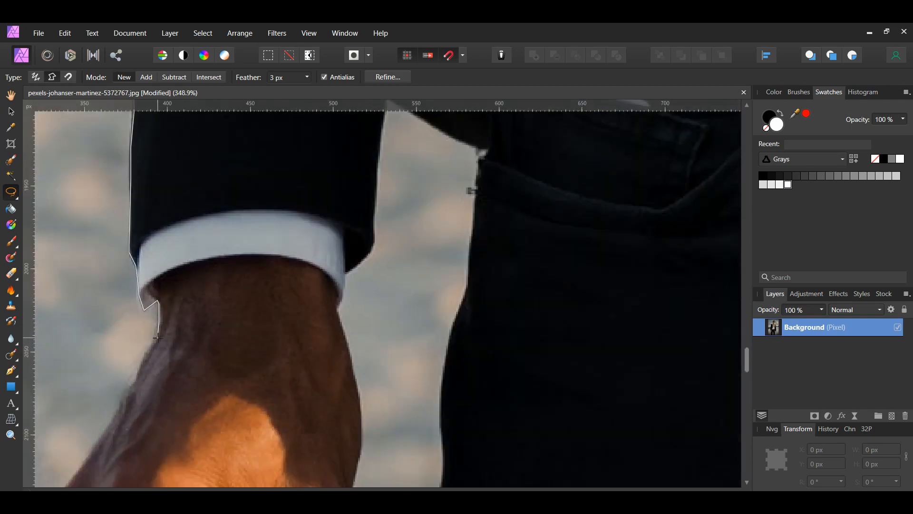
- Trace the outline down the back of the hand and under the fingers to the top of the glasses
{"action": "scroll", "coordinate": [132, 385], "scroll_direction": "down", "scroll_amount": 2}
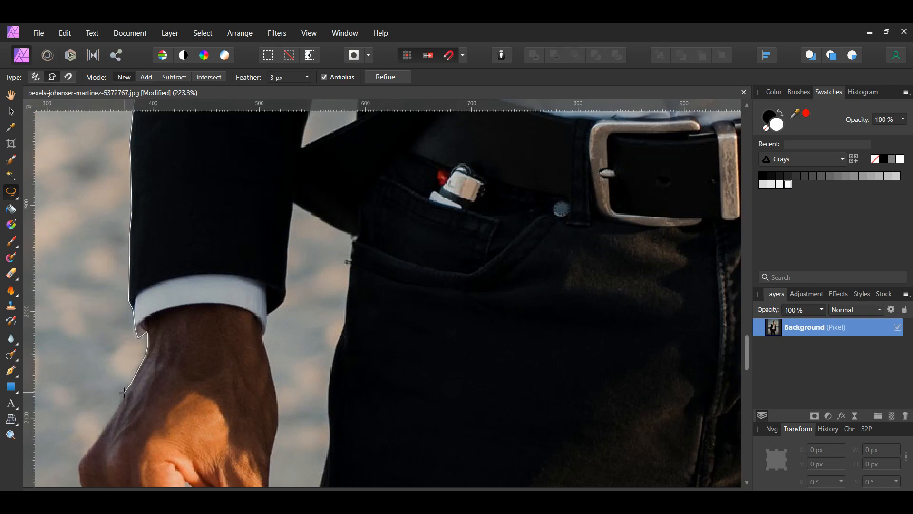
{"action": "scroll", "coordinate": [104, 431], "scroll_direction": "down", "scroll_amount": 1}
{"action": "left_click", "coordinate": [79, 391]}
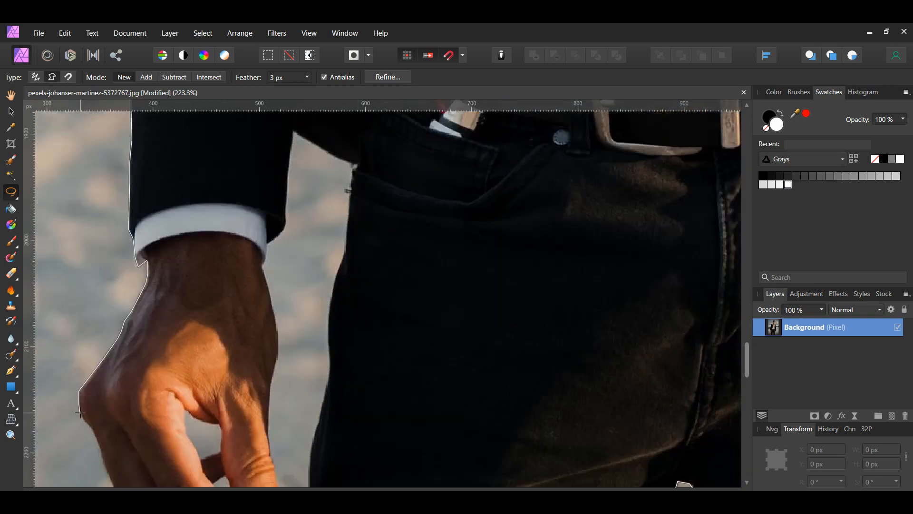
{"action": "left_click", "coordinate": [79, 412]}
{"action": "scroll", "coordinate": [90, 425], "scroll_direction": "down", "scroll_amount": 1}
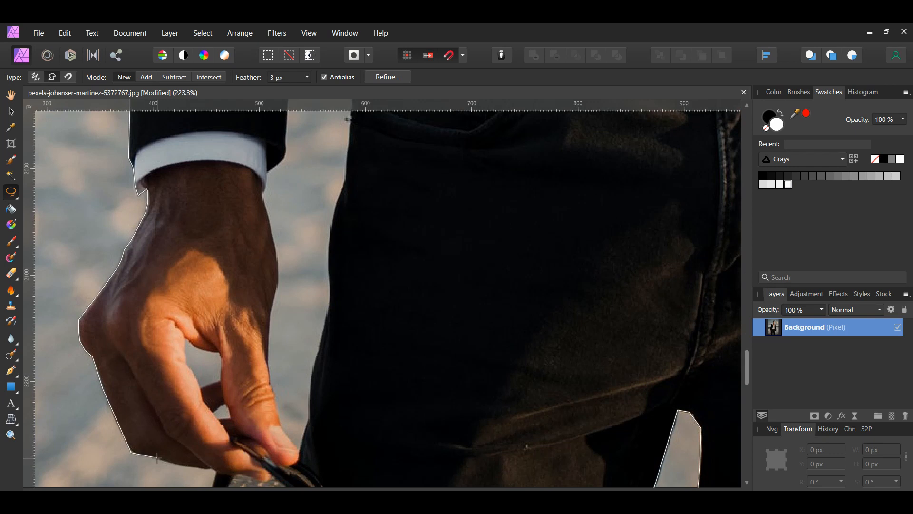
{"action": "scroll", "coordinate": [209, 468], "scroll_direction": "down", "scroll_amount": 1}
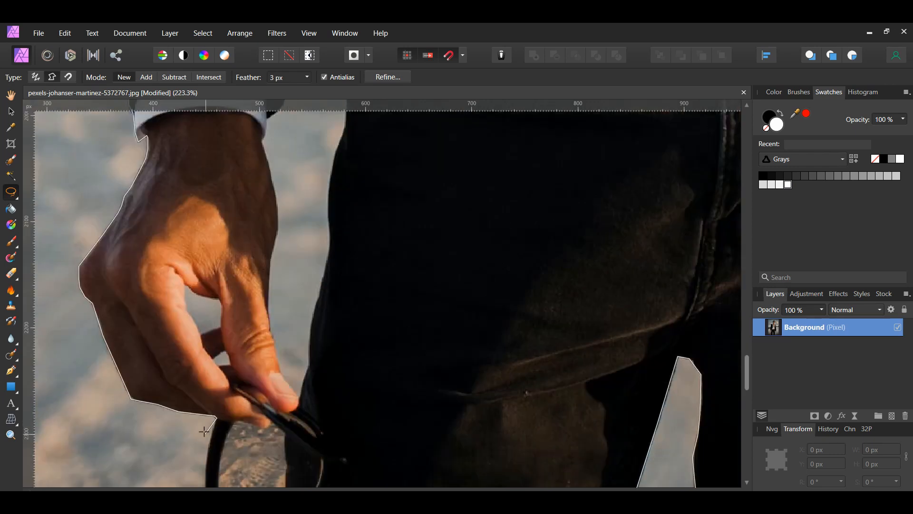
- Trace the outline along the outer frame of the glasses and their lower arm to the trouser leg
{"action": "scroll", "coordinate": [204, 431], "scroll_direction": "down", "scroll_amount": 2}
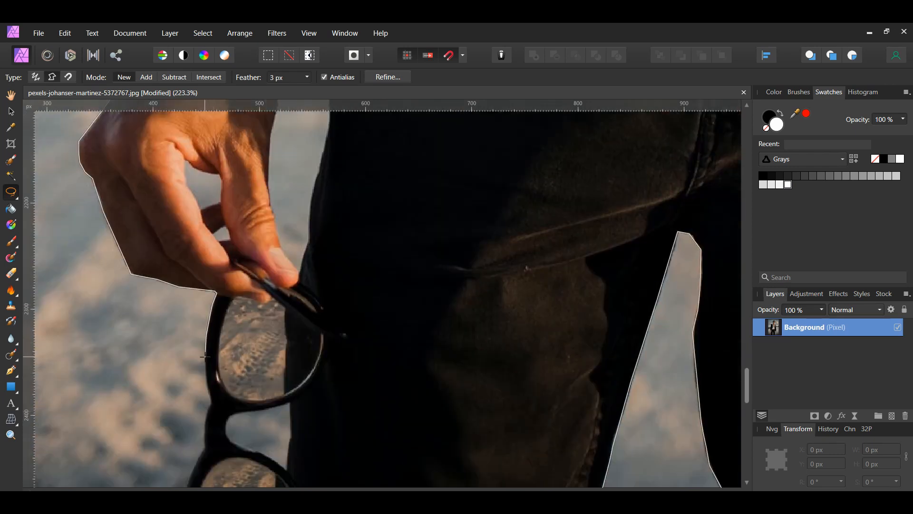
{"action": "scroll", "coordinate": [203, 405], "scroll_direction": "down", "scroll_amount": 1}
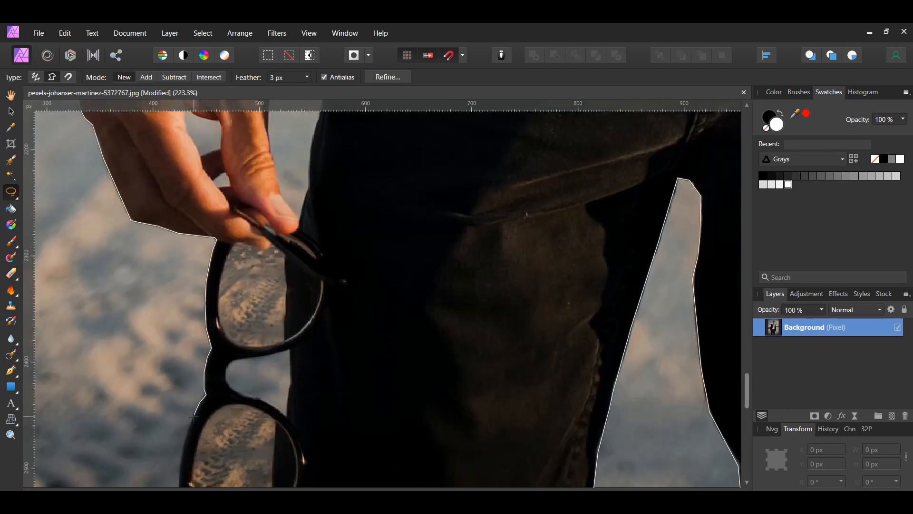
{"action": "scroll", "coordinate": [192, 417], "scroll_direction": "down", "scroll_amount": 1}
{"action": "scroll", "coordinate": [180, 390], "scroll_direction": "down", "scroll_amount": 1}
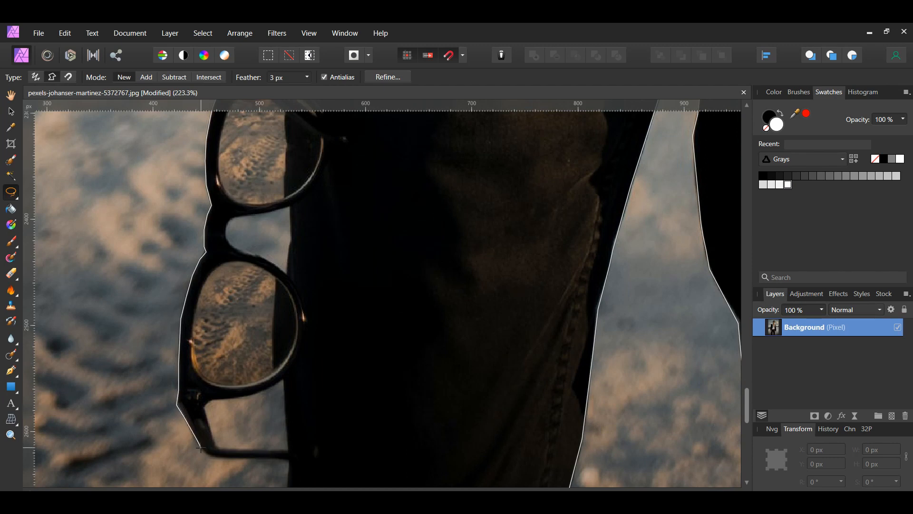
{"action": "left_click", "coordinate": [290, 459]}
- Trace the outer edge of the trouser leg to the photo's lower edge and close the selection at its starting point
{"action": "scroll", "coordinate": [288, 428], "scroll_direction": "down", "scroll_amount": 2}
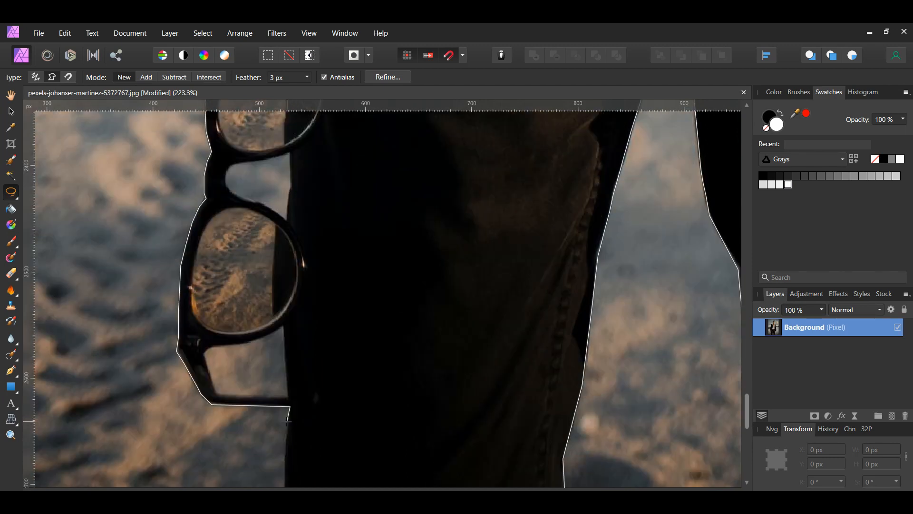
{"action": "scroll", "coordinate": [284, 403], "scroll_direction": "down", "scroll_amount": 1}
{"action": "scroll", "coordinate": [282, 385], "scroll_direction": "down", "scroll_amount": 1}
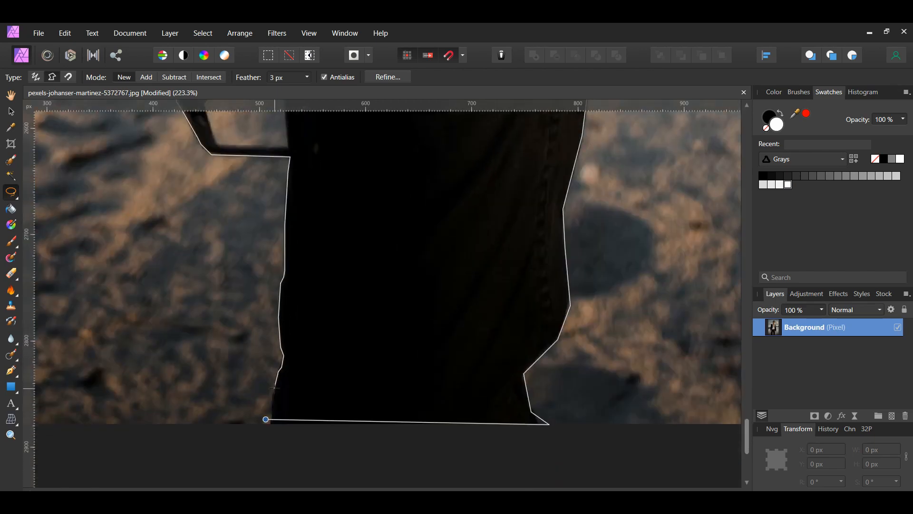
{"action": "left_click", "coordinate": [266, 418]}
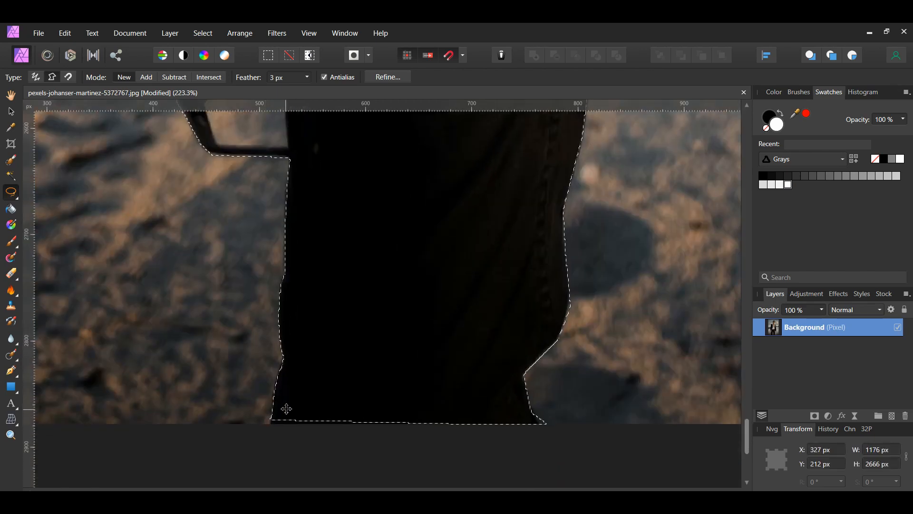
- Refine the selection by painting the upper gap between the shaded sleeve and the jacket as background with an 18 px adjustment brush
{"action": "key", "text": "ctrl+0"}
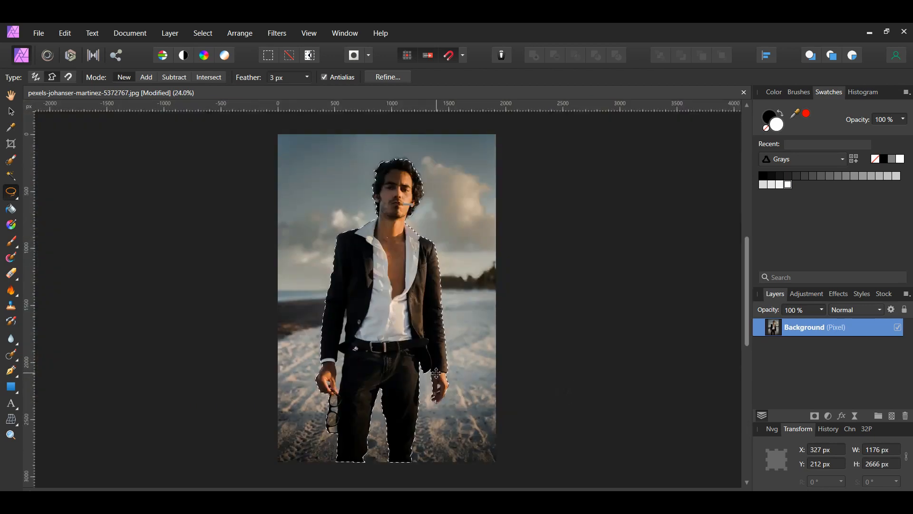
{"action": "left_click", "coordinate": [388, 77]}
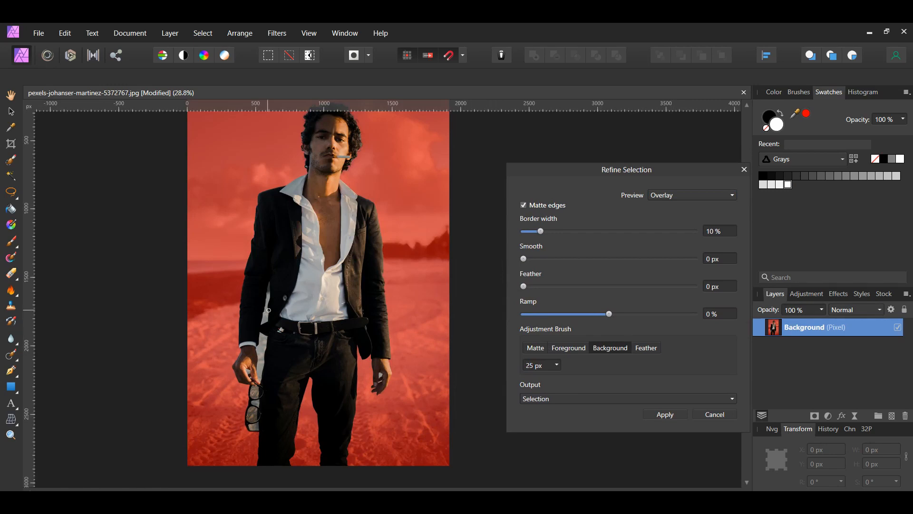
{"action": "scroll", "coordinate": [269, 310], "scroll_direction": "up", "scroll_amount": 5}
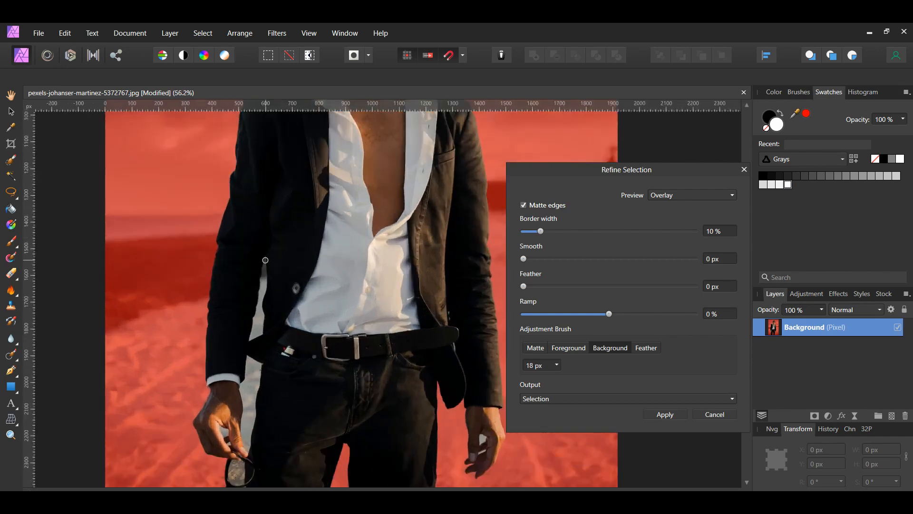
{"action": "left_click_drag", "start_coordinate": [263, 282], "coordinate": [257, 335]}
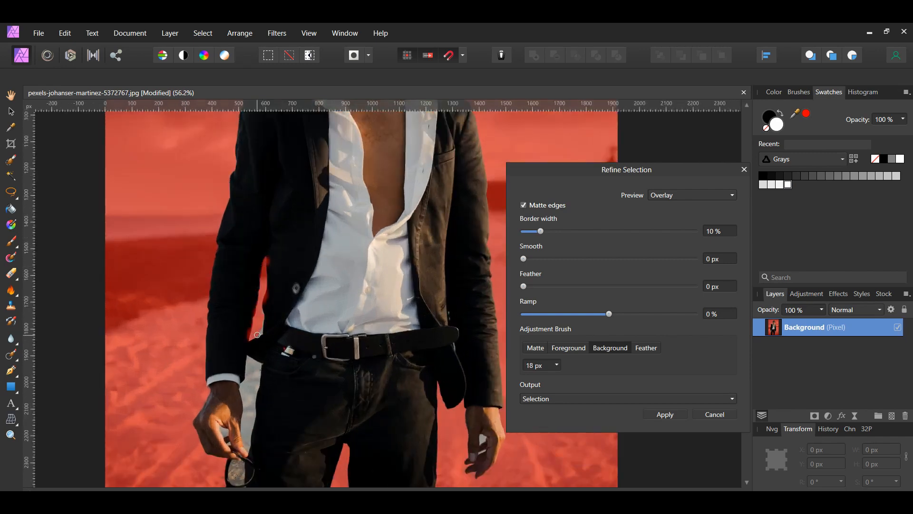
- Paint the area below the jacket tip beside the trouser pocket as background with a 25 px adjustment brush and restore the fabric edge as foreground
{"action": "left_click", "coordinate": [262, 311]}
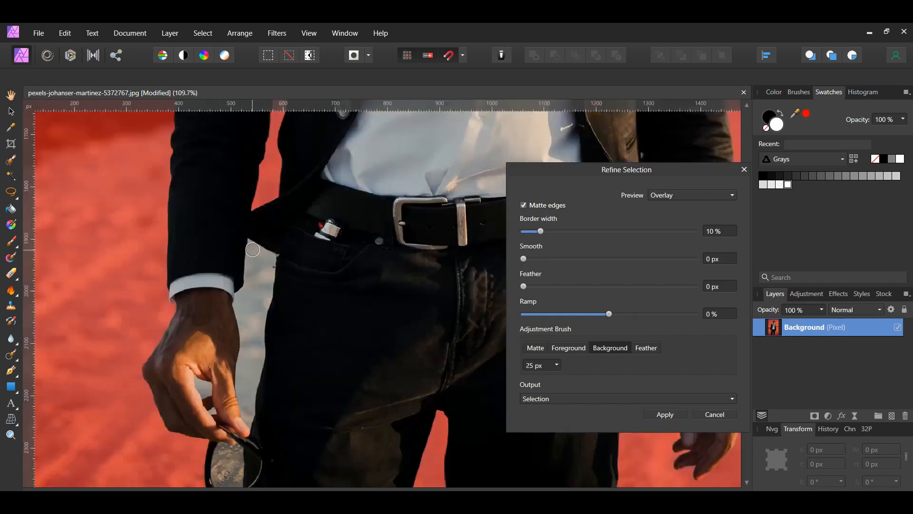
{"action": "mouse_move", "coordinate": [254, 251]}
{"action": "left_mouse_down"}
{"action": "mouse_move", "coordinate": [261, 259]}
{"action": "mouse_move", "coordinate": [254, 252]}
{"action": "mouse_move", "coordinate": [292, 245]}
{"action": "mouse_move", "coordinate": [287, 282]}
{"action": "mouse_move", "coordinate": [283, 263]}
{"action": "left_mouse_up"}
{"action": "left_click", "coordinate": [568, 348]}
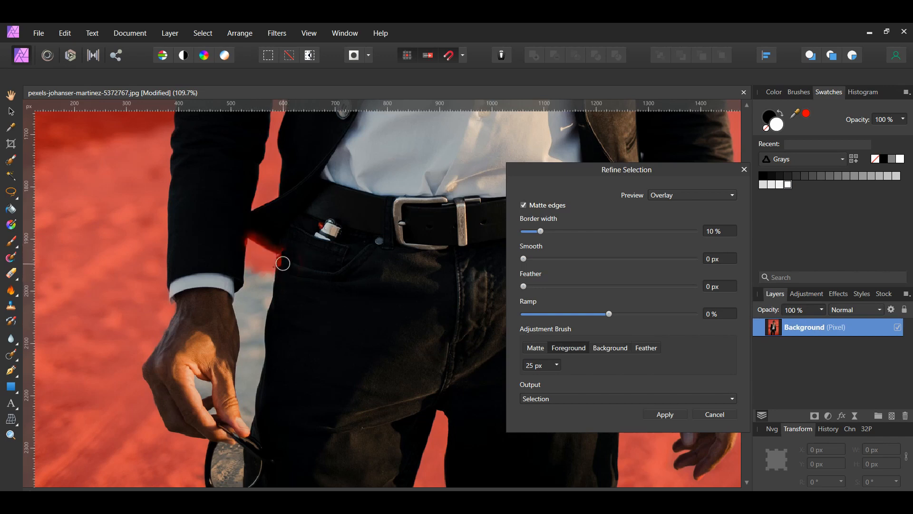
- Paint the gap between the glasses-holding hand and the trouser leg as background, using 25 and 16 px brushes, and restore the trouser edge as foreground
{"action": "left_click", "coordinate": [610, 348]}
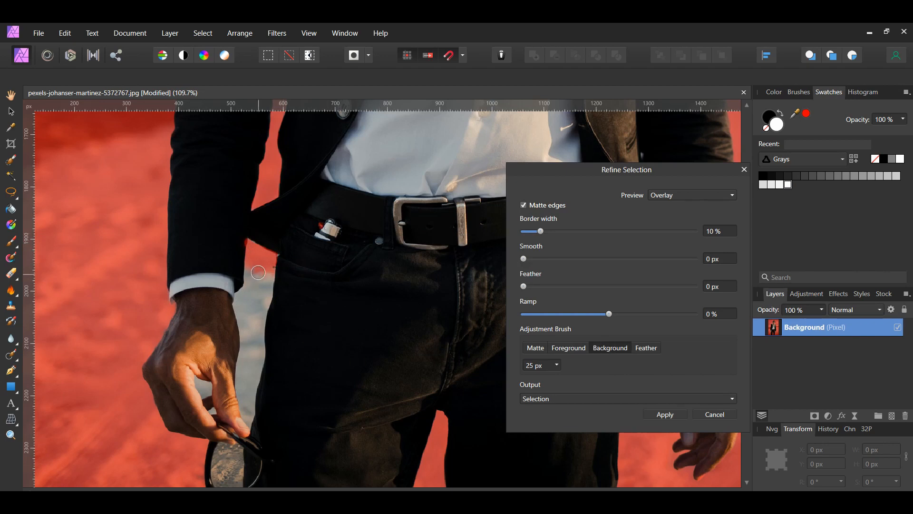
{"action": "mouse_move", "coordinate": [259, 272]}
{"action": "left_mouse_down"}
{"action": "mouse_move", "coordinate": [257, 311]}
{"action": "mouse_move", "coordinate": [270, 270]}
{"action": "mouse_move", "coordinate": [257, 315]}
{"action": "mouse_move", "coordinate": [250, 262]}
{"action": "mouse_move", "coordinate": [252, 317]}
{"action": "left_mouse_up"}
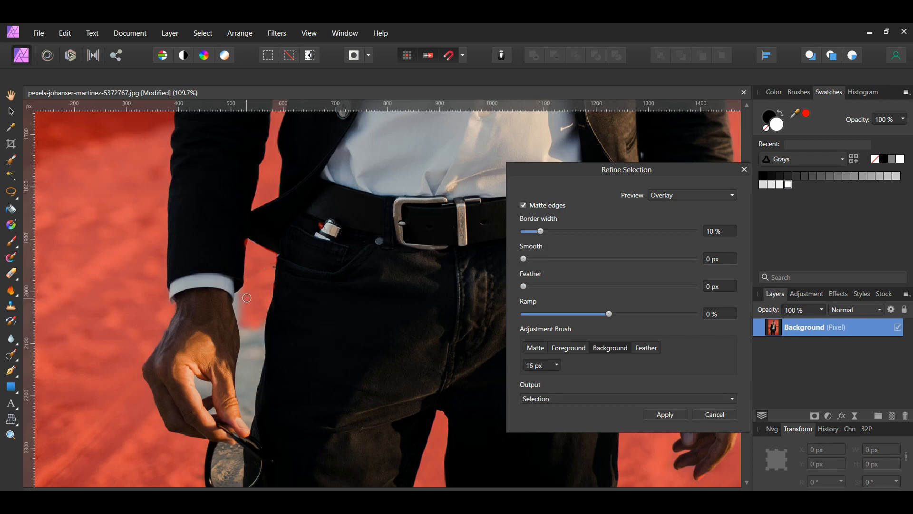
{"action": "scroll", "coordinate": [247, 297], "scroll_direction": "up", "scroll_amount": 2}
{"action": "mouse_move", "coordinate": [233, 291]}
{"action": "left_mouse_down"}
{"action": "mouse_move", "coordinate": [272, 344]}
{"action": "mouse_move", "coordinate": [259, 424]}
{"action": "mouse_move", "coordinate": [269, 363]}
{"action": "mouse_move", "coordinate": [251, 356]}
{"action": "mouse_move", "coordinate": [240, 397]}
{"action": "mouse_move", "coordinate": [239, 341]}
{"action": "mouse_move", "coordinate": [246, 417]}
{"action": "left_mouse_up"}
{"action": "scroll", "coordinate": [246, 417], "scroll_direction": "down", "scroll_amount": 1}
{"action": "mouse_move", "coordinate": [236, 369]}
{"action": "left_mouse_down"}
{"action": "mouse_move", "coordinate": [241, 408]}
{"action": "mouse_move", "coordinate": [254, 392]}
{"action": "mouse_move", "coordinate": [251, 421]}
{"action": "left_mouse_up"}
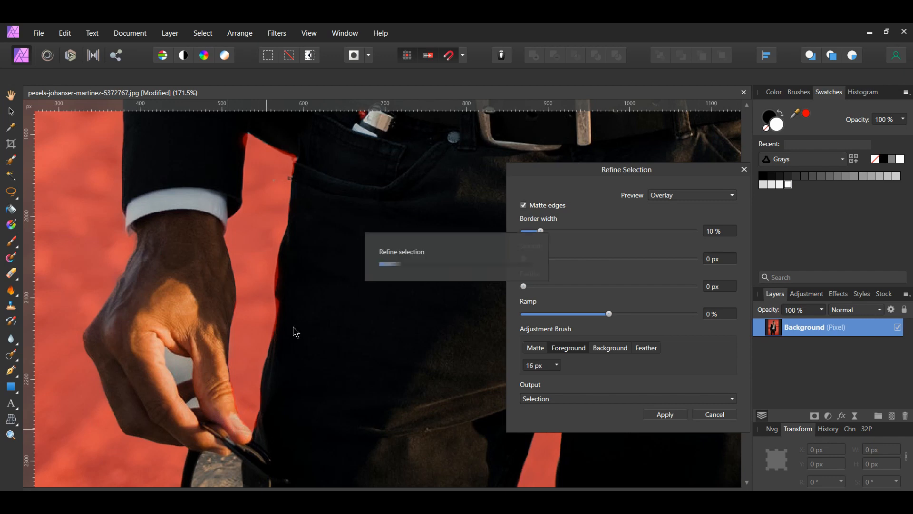
{"action": "left_click_drag", "start_coordinate": [281, 283], "coordinate": [279, 338]}
{"action": "left_click_drag", "start_coordinate": [236, 129], "coordinate": [240, 131]}
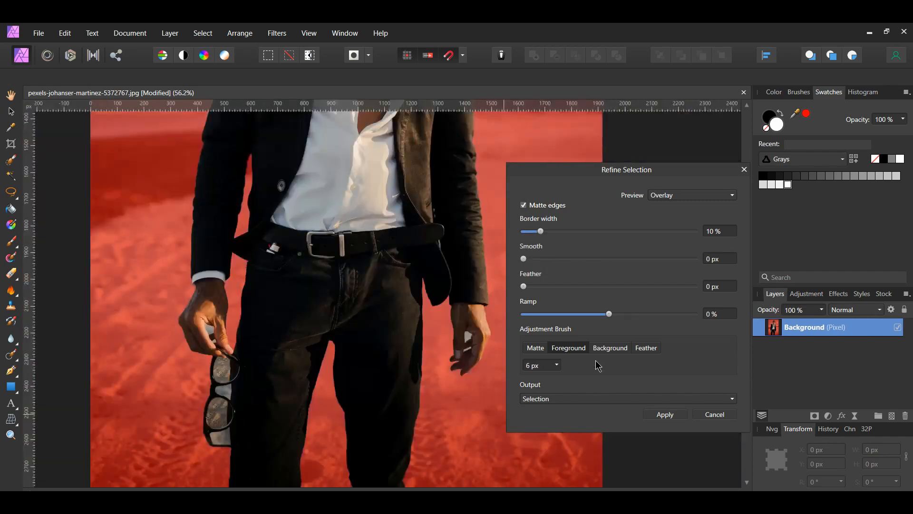
- Paint both gaps between the thumb and fingers as background with 6 and 3 px brushes, restoring the finger edges as foreground at 4 px
{"action": "left_click", "coordinate": [602, 349]}
{"action": "scroll", "coordinate": [204, 323], "scroll_direction": "up", "scroll_amount": 10}
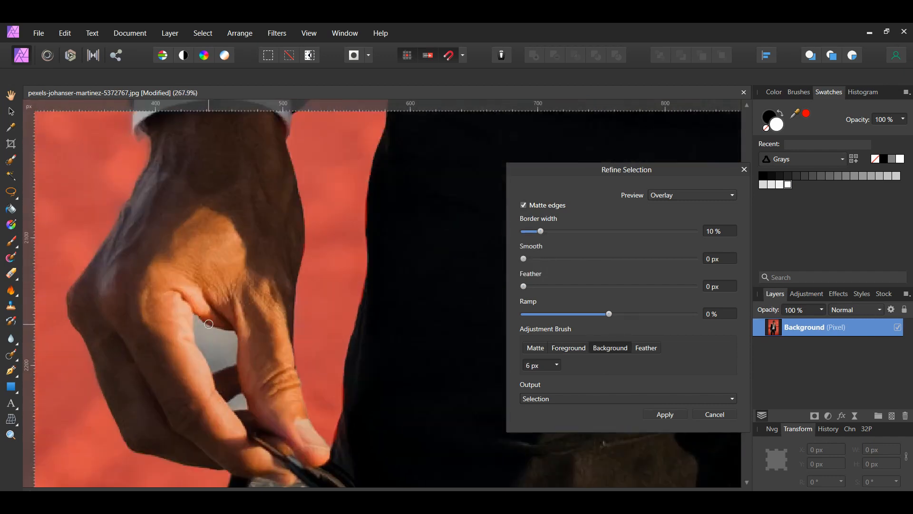
{"action": "mouse_move", "coordinate": [187, 314]}
{"action": "left_mouse_down"}
{"action": "mouse_move", "coordinate": [245, 373]}
{"action": "mouse_move", "coordinate": [214, 390]}
{"action": "mouse_move", "coordinate": [190, 336]}
{"action": "mouse_move", "coordinate": [202, 350]}
{"action": "mouse_move", "coordinate": [207, 330]}
{"action": "mouse_move", "coordinate": [208, 363]}
{"action": "left_mouse_up"}
{"action": "scroll", "coordinate": [219, 350], "scroll_direction": "down", "scroll_amount": 1}
{"action": "left_click", "coordinate": [568, 350]}
{"action": "key", "text": "bracketleft"}
{"action": "key", "text": "bracketleft"}
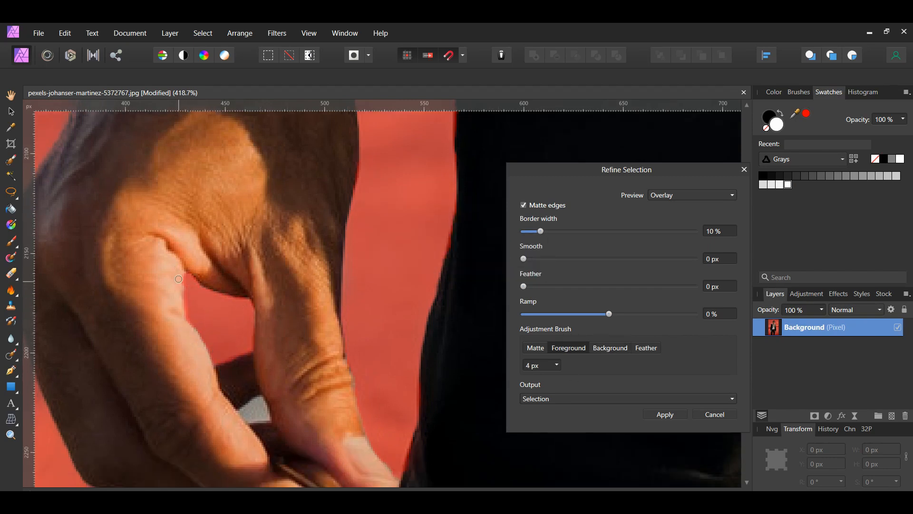
{"action": "left_click_drag", "start_coordinate": [180, 280], "coordinate": [242, 289]}
{"action": "scroll", "coordinate": [267, 297], "scroll_direction": "down", "scroll_amount": 2}
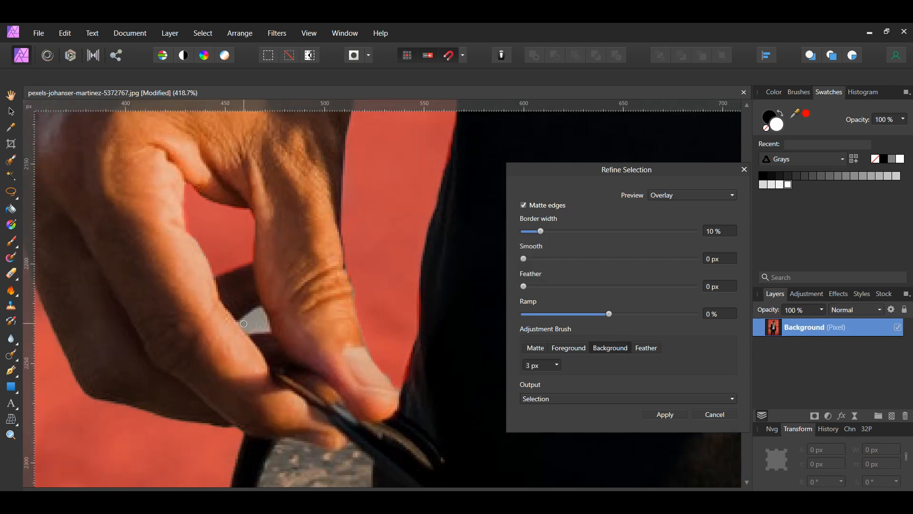
{"action": "left_click_drag", "start_coordinate": [243, 323], "coordinate": [264, 322]}
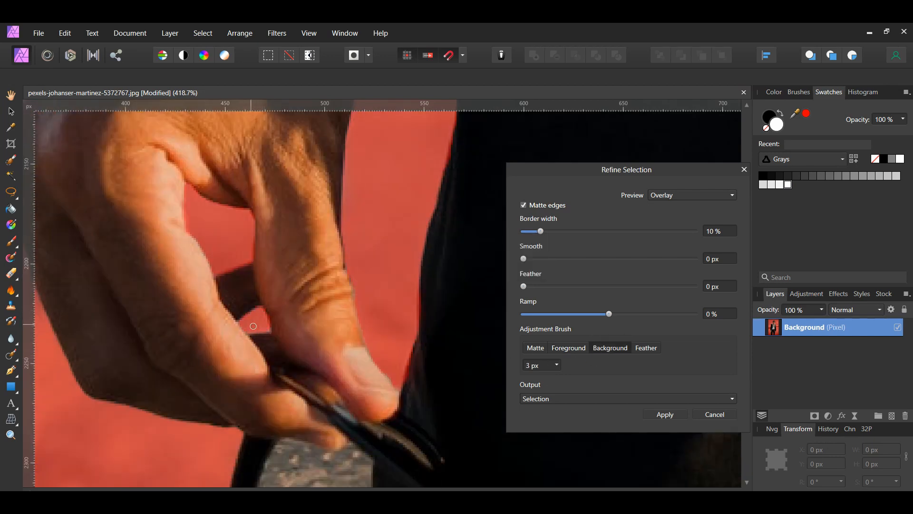
- Paint the gap between the two lenses and the trousers as background with a 7 px brush and restore the trouser edge as foreground at 5 px
{"action": "scroll", "coordinate": [323, 342], "scroll_direction": "down", "scroll_amount": 7}
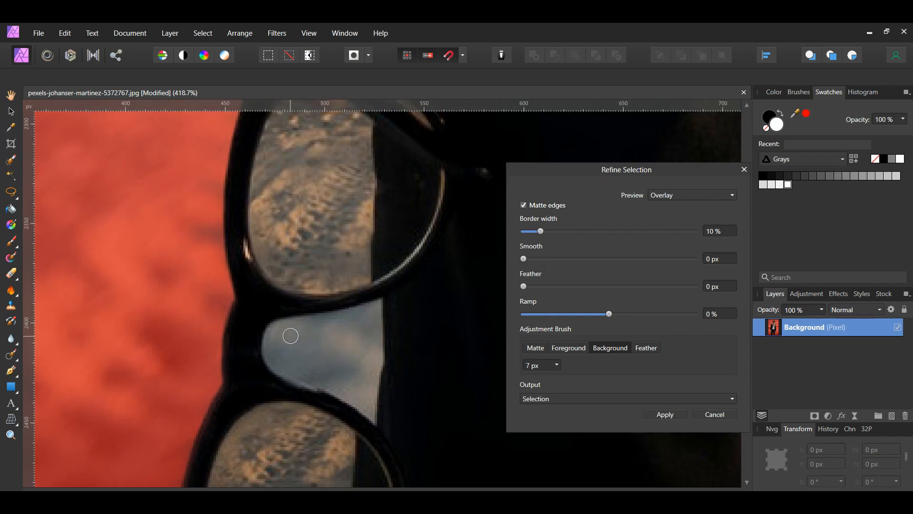
{"action": "mouse_move", "coordinate": [283, 326]}
{"action": "left_mouse_down"}
{"action": "mouse_move", "coordinate": [270, 349]}
{"action": "mouse_move", "coordinate": [272, 327]}
{"action": "mouse_move", "coordinate": [274, 366]}
{"action": "mouse_move", "coordinate": [347, 395]}
{"action": "mouse_move", "coordinate": [371, 417]}
{"action": "mouse_move", "coordinate": [378, 307]}
{"action": "mouse_move", "coordinate": [274, 330]}
{"action": "mouse_move", "coordinate": [341, 375]}
{"action": "mouse_move", "coordinate": [355, 357]}
{"action": "mouse_move", "coordinate": [322, 326]}
{"action": "left_mouse_up"}
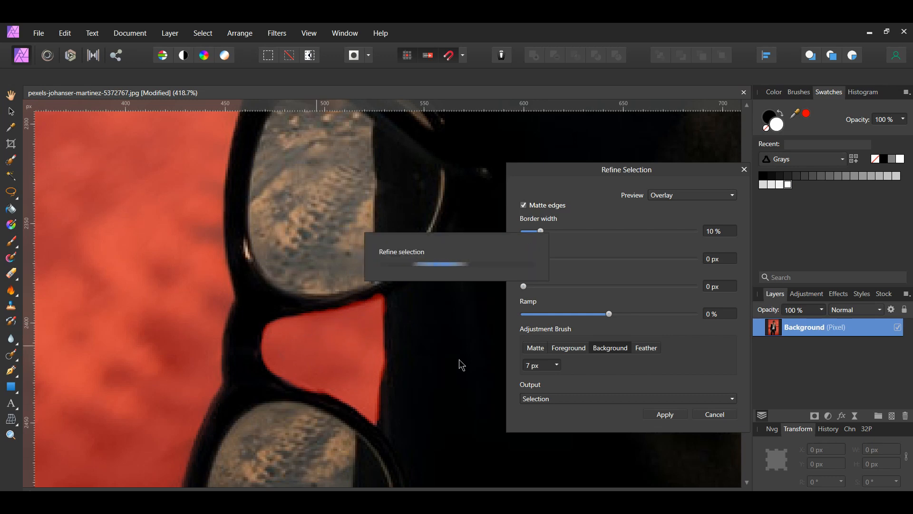
{"action": "left_click", "coordinate": [575, 351]}
{"action": "key", "text": "bracketleft"}
{"action": "key", "text": "bracketleft"}
{"action": "scroll", "coordinate": [407, 328], "scroll_direction": "down", "scroll_amount": 1}
{"action": "left_click_drag", "start_coordinate": [387, 253], "coordinate": [387, 295]}
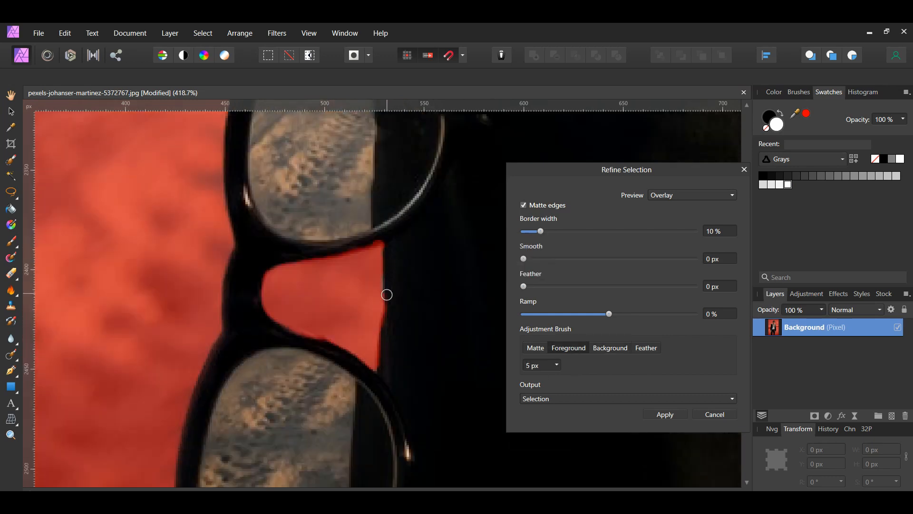
- Restore the glasses frame and the lower trouser edge around the gap between the lenses as foreground with a 3 px brush
{"action": "key", "text": "bracketleft"}
{"action": "key", "text": "bracketleft"}
{"action": "scroll", "coordinate": [389, 263], "scroll_direction": "up", "scroll_amount": 1}
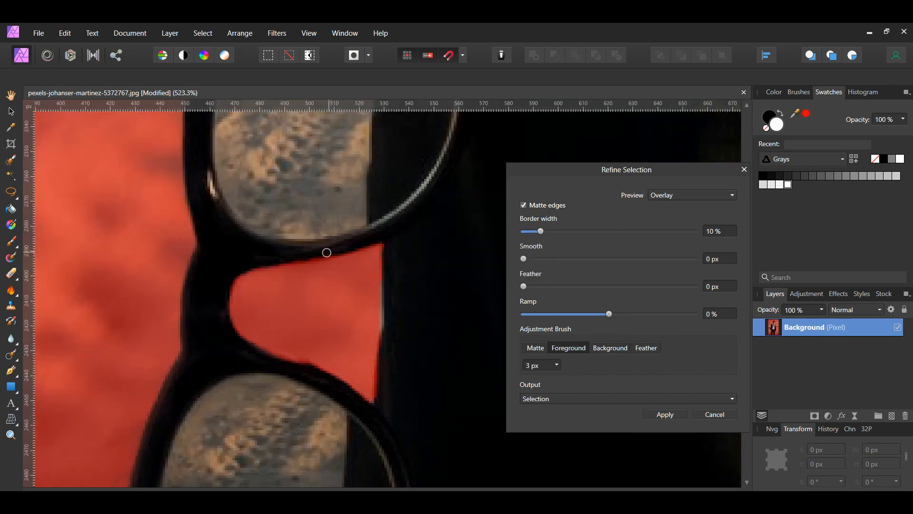
{"action": "left_click_drag", "start_coordinate": [326, 252], "coordinate": [268, 257]}
{"action": "mouse_move", "coordinate": [227, 321]}
{"action": "left_mouse_down"}
{"action": "mouse_move", "coordinate": [241, 342]}
{"action": "mouse_move", "coordinate": [308, 369]}
{"action": "left_mouse_up"}
{"action": "left_click_drag", "start_coordinate": [384, 341], "coordinate": [379, 397]}
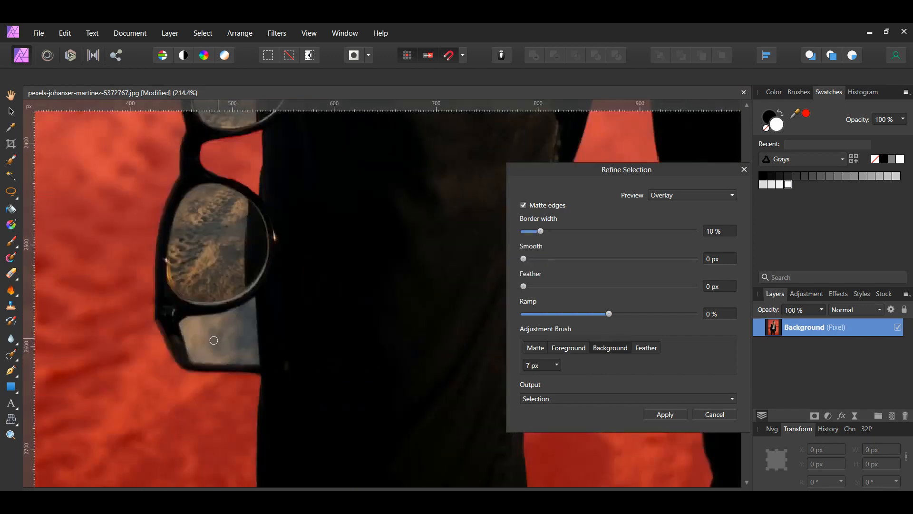
- Paint the gap enclosed by the lower lens, the glasses' arm and the trouser leg as background with a 7 px brush
{"action": "left_click", "coordinate": [214, 354]}
{"action": "scroll", "coordinate": [215, 357], "scroll_direction": "up", "scroll_amount": 3}
{"action": "mouse_move", "coordinate": [174, 359]}
{"action": "left_mouse_down"}
{"action": "mouse_move", "coordinate": [249, 365]}
{"action": "mouse_move", "coordinate": [195, 367]}
{"action": "mouse_move", "coordinate": [163, 341]}
{"action": "mouse_move", "coordinate": [150, 296]}
{"action": "mouse_move", "coordinate": [167, 282]}
{"action": "mouse_move", "coordinate": [245, 275]}
{"action": "mouse_move", "coordinate": [287, 251]}
{"action": "mouse_move", "coordinate": [294, 337]}
{"action": "mouse_move", "coordinate": [253, 364]}
{"action": "left_mouse_up"}
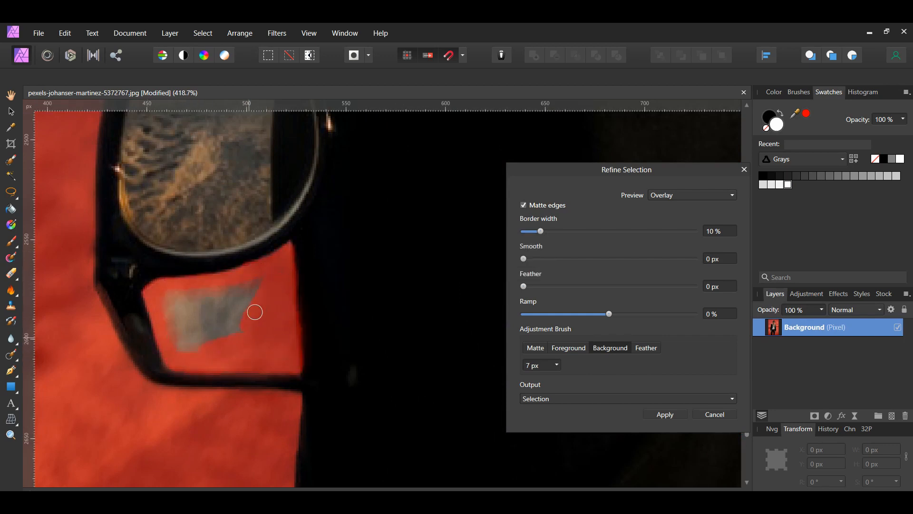
{"action": "mouse_move", "coordinate": [255, 312]}
{"action": "left_mouse_down"}
{"action": "mouse_move", "coordinate": [258, 278]}
{"action": "mouse_move", "coordinate": [277, 265]}
{"action": "mouse_move", "coordinate": [223, 334]}
{"action": "mouse_move", "coordinate": [228, 301]}
{"action": "mouse_move", "coordinate": [212, 286]}
{"action": "mouse_move", "coordinate": [186, 360]}
{"action": "mouse_move", "coordinate": [199, 314]}
{"action": "mouse_move", "coordinate": [164, 296]}
{"action": "mouse_move", "coordinate": [251, 301]}
{"action": "left_mouse_up"}
- Restore the glasses' lower arm and hinge and the adjoining trouser edge as foreground with a 5 px brush
{"action": "left_click", "coordinate": [569, 347]}
{"action": "key", "text": "bracketleft"}
{"action": "key", "text": "bracketleft"}
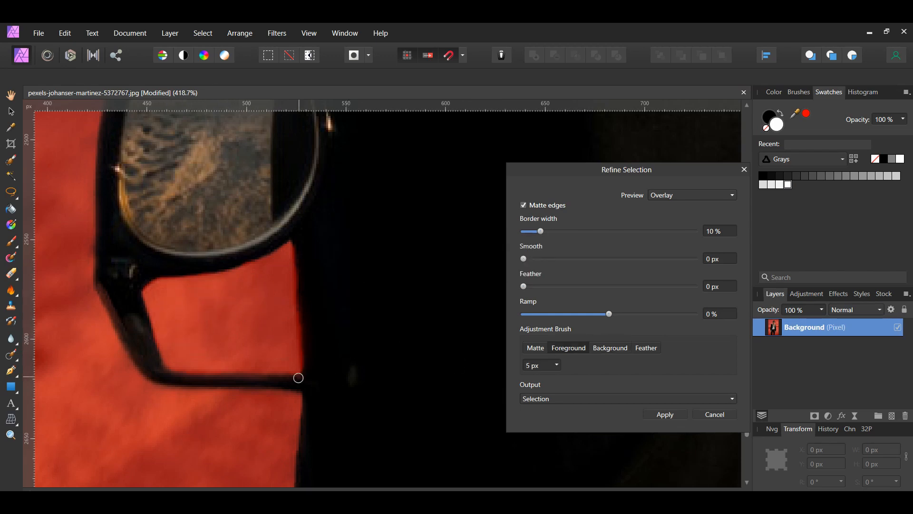
{"action": "left_click_drag", "start_coordinate": [177, 377], "coordinate": [278, 384]}
{"action": "left_click_drag", "start_coordinate": [218, 380], "coordinate": [147, 361]}
{"action": "left_click_drag", "start_coordinate": [302, 270], "coordinate": [309, 384]}
{"action": "mouse_move", "coordinate": [103, 291]}
{"action": "left_mouse_down"}
{"action": "mouse_move", "coordinate": [150, 357]}
{"action": "mouse_move", "coordinate": [130, 315]}
{"action": "left_mouse_up"}
{"action": "left_click_drag", "start_coordinate": [235, 379], "coordinate": [314, 383]}
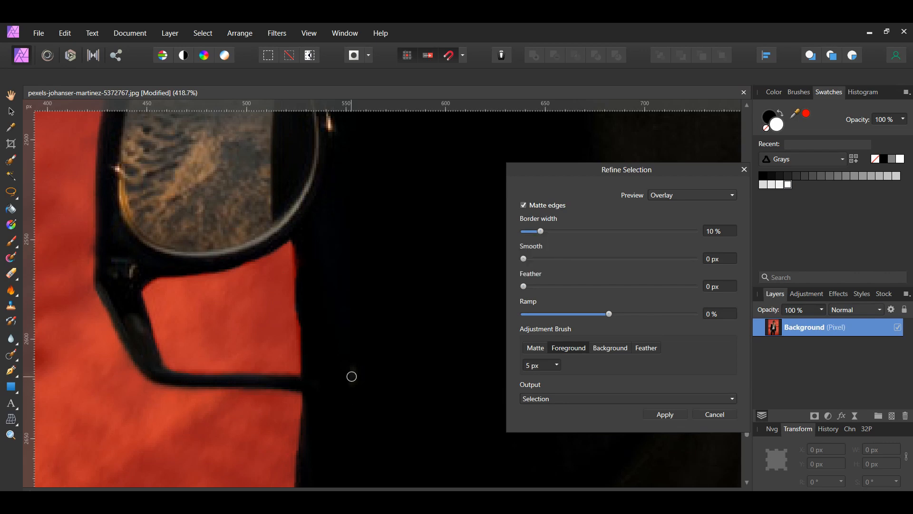
- Paint both finger gaps in the empty hand as background with 5 and 2 px brushes, restoring the finger edges as foreground at 5 px
{"action": "scroll", "coordinate": [350, 375], "scroll_direction": "down", "scroll_amount": 6}
{"action": "scroll", "coordinate": [331, 315], "scroll_direction": "down", "scroll_amount": 2}
{"action": "left_click_drag", "start_coordinate": [335, 300], "coordinate": [134, 302]}
{"action": "scroll", "coordinate": [434, 200], "scroll_direction": "up", "scroll_amount": 9}
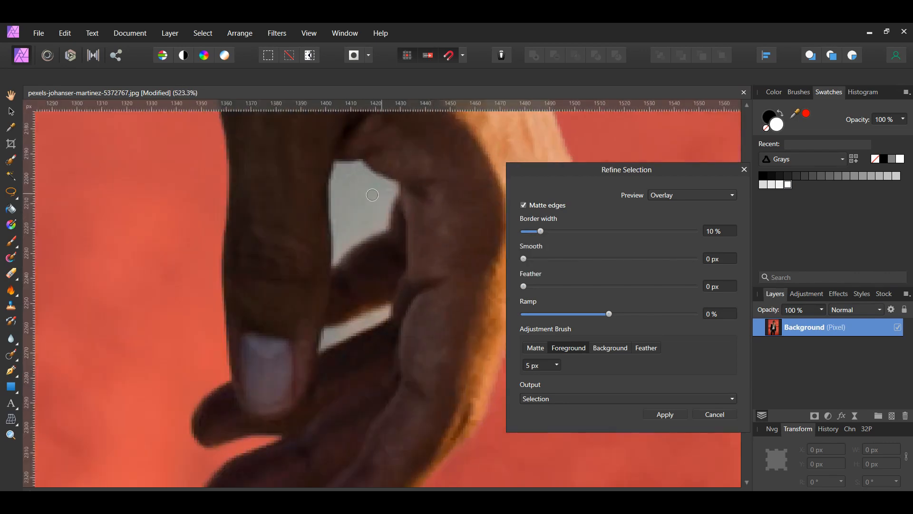
{"action": "left_click", "coordinate": [618, 348]}
{"action": "mouse_move", "coordinate": [339, 166]}
{"action": "left_mouse_down"}
{"action": "mouse_move", "coordinate": [397, 186]}
{"action": "mouse_move", "coordinate": [374, 233]}
{"action": "mouse_move", "coordinate": [338, 247]}
{"action": "mouse_move", "coordinate": [352, 179]}
{"action": "mouse_move", "coordinate": [369, 229]}
{"action": "mouse_move", "coordinate": [364, 196]}
{"action": "left_mouse_up"}
{"action": "left_click", "coordinate": [572, 348]}
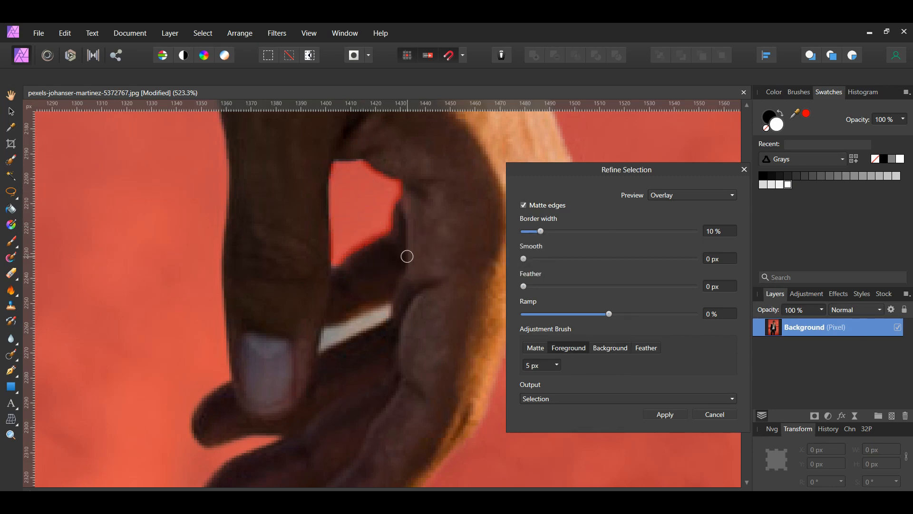
{"action": "mouse_move", "coordinate": [338, 267]}
{"action": "left_mouse_down"}
{"action": "mouse_move", "coordinate": [378, 244]}
{"action": "mouse_move", "coordinate": [414, 172]}
{"action": "mouse_move", "coordinate": [405, 171]}
{"action": "mouse_move", "coordinate": [401, 235]}
{"action": "mouse_move", "coordinate": [322, 273]}
{"action": "mouse_move", "coordinate": [328, 219]}
{"action": "left_mouse_up"}
{"action": "mouse_move", "coordinate": [333, 339]}
{"action": "left_mouse_down"}
{"action": "mouse_move", "coordinate": [386, 308]}
{"action": "mouse_move", "coordinate": [372, 311]}
{"action": "left_mouse_up"}
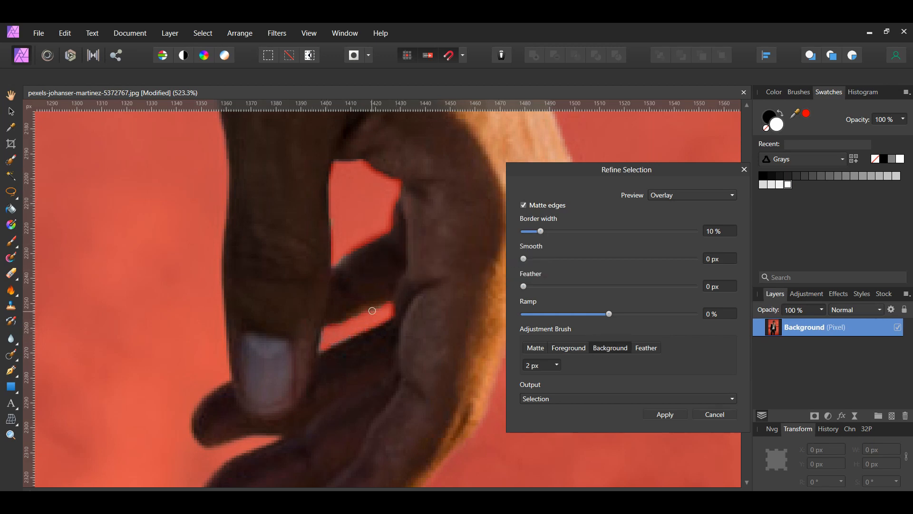
- Paint the small background gaps in the curls on the sunlit side of the head as background with a 2 px brush
{"action": "scroll", "coordinate": [266, 331], "scroll_direction": "down", "scroll_amount": 10}
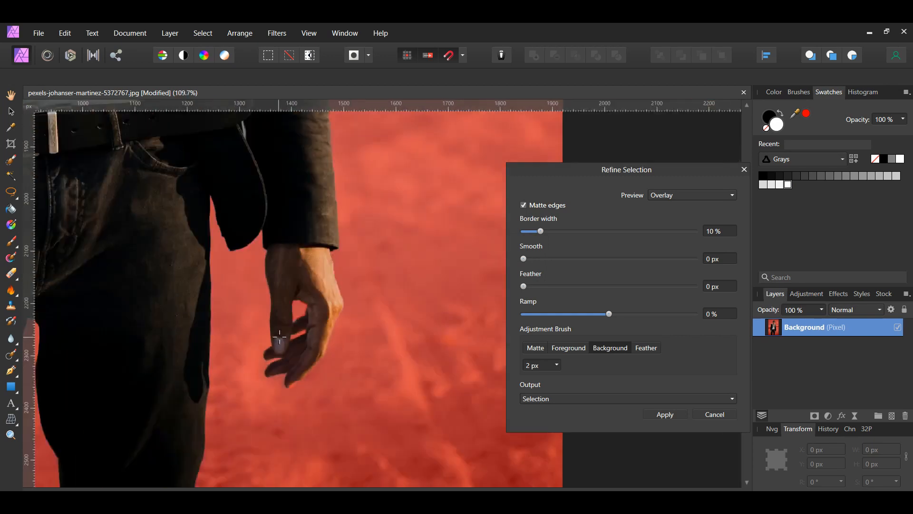
{"action": "scroll", "coordinate": [117, 244], "scroll_direction": "up", "scroll_amount": 14}
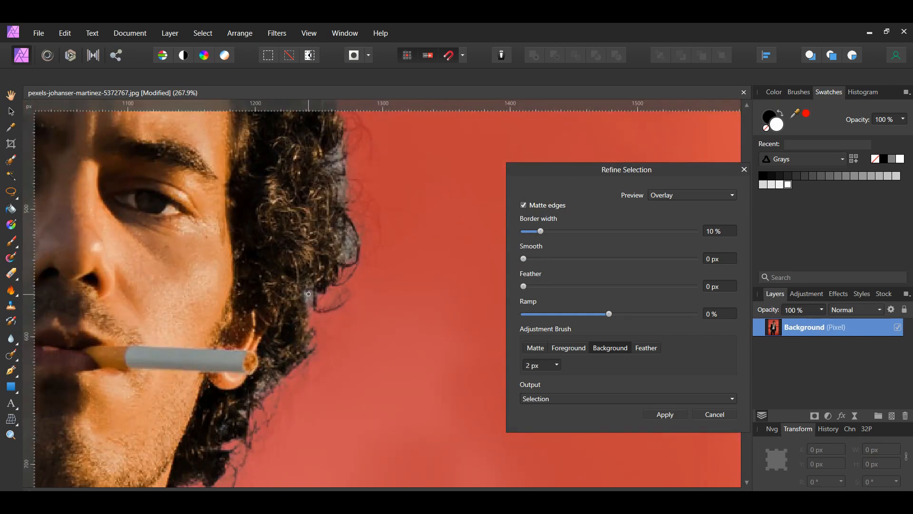
{"action": "left_click", "coordinate": [307, 295]}
{"action": "left_click", "coordinate": [244, 413]}
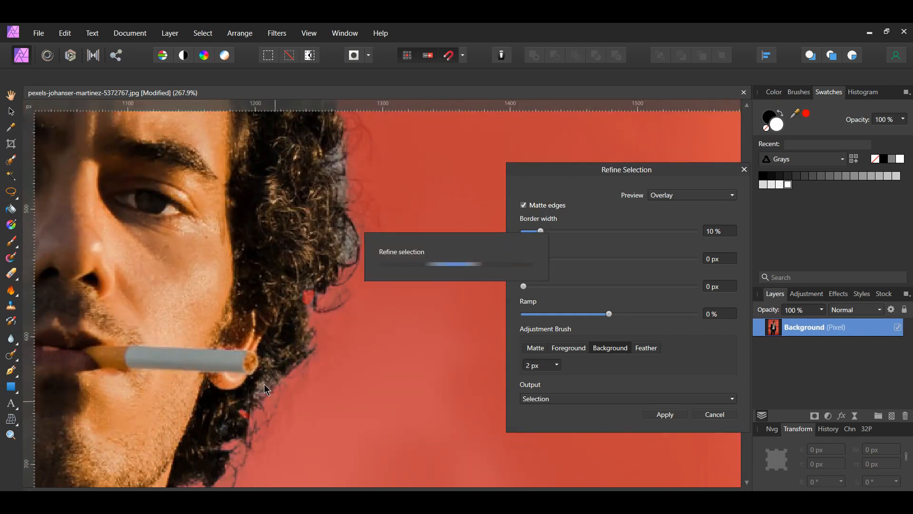
{"action": "left_click", "coordinate": [347, 236]}
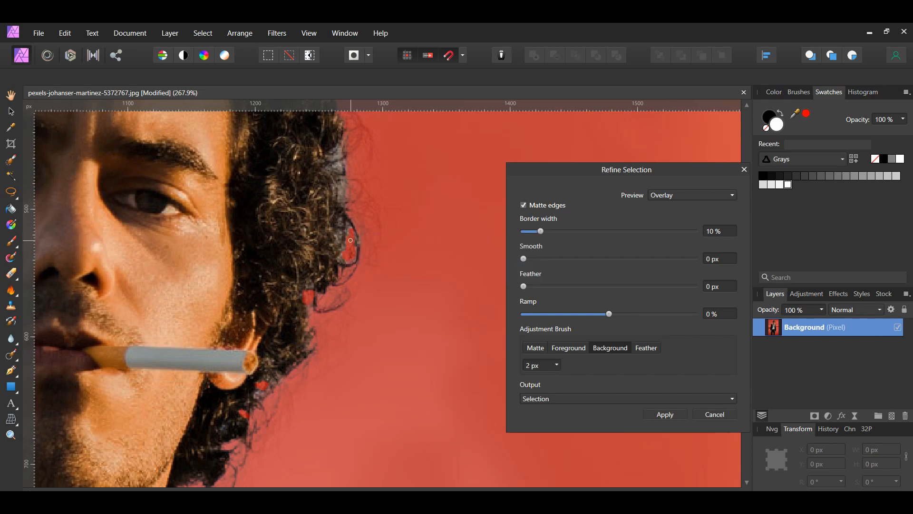
{"action": "scroll", "coordinate": [349, 255], "scroll_direction": "up", "scroll_amount": 3}
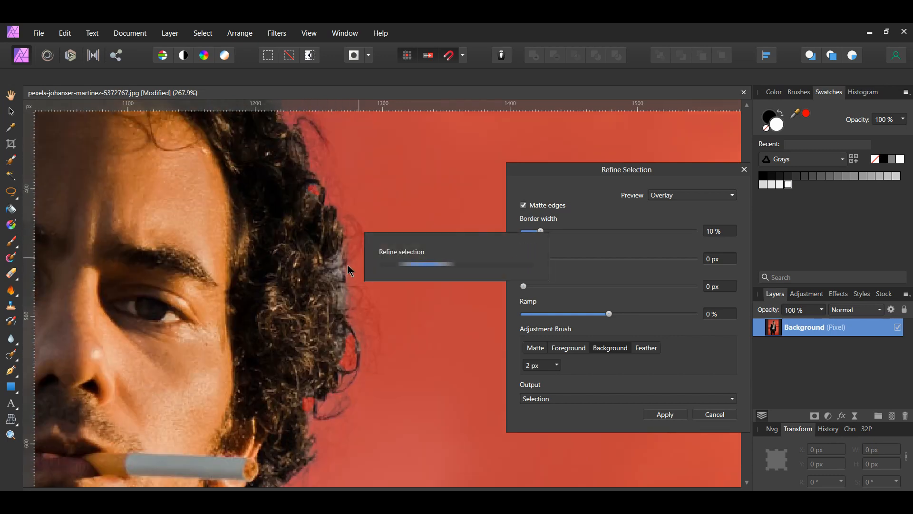
{"action": "mouse_move", "coordinate": [341, 258]}
{"action": "left_mouse_down"}
{"action": "mouse_move", "coordinate": [340, 301]}
{"action": "mouse_move", "coordinate": [344, 291]}
{"action": "left_mouse_up"}
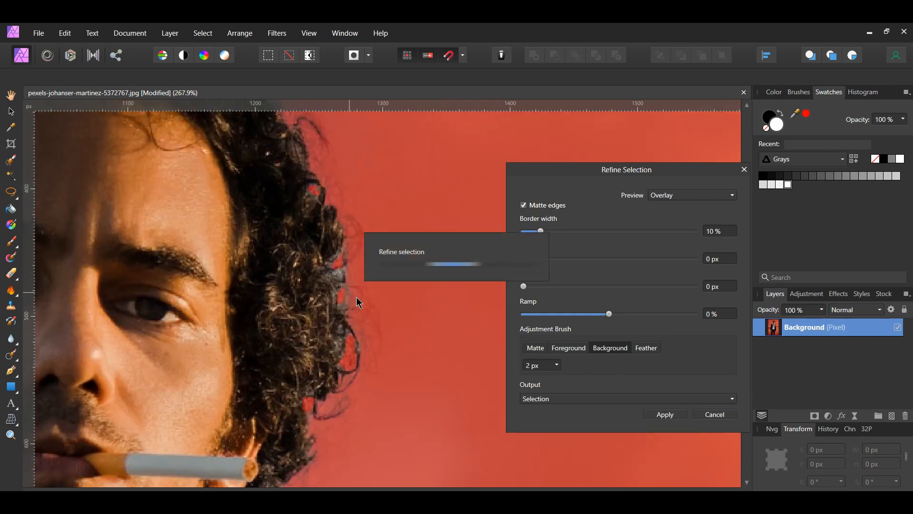
- Paint the light patches in the hair at the top of the head as background with the 2 px brush
{"action": "scroll", "coordinate": [285, 242], "scroll_direction": "up", "scroll_amount": 5}
{"action": "scroll", "coordinate": [238, 204], "scroll_direction": "left", "scroll_amount": 5}
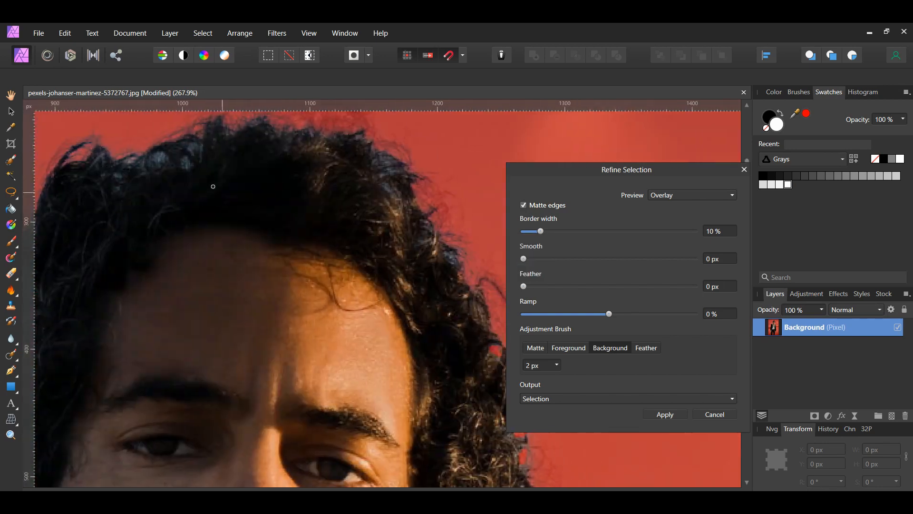
{"action": "left_click_drag", "start_coordinate": [159, 157], "coordinate": [186, 162]}
{"action": "left_click", "coordinate": [195, 147]}
{"action": "left_click", "coordinate": [132, 160]}
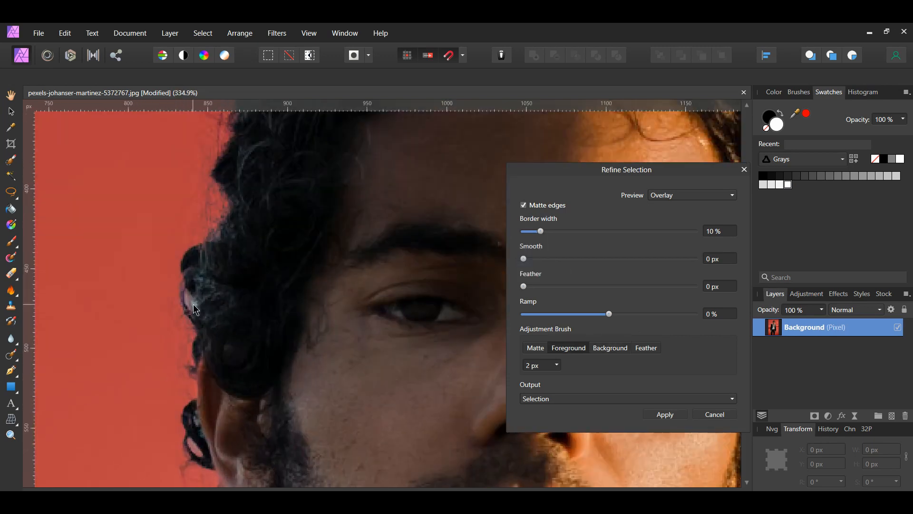
- Touch up the curls on the shaded side, painting the gaps above the ear and beside the neck as background with the 2 px brush
{"action": "left_click", "coordinate": [193, 304]}
{"action": "left_click", "coordinate": [193, 305]}
{"action": "left_click", "coordinate": [611, 350]}
{"action": "left_click_drag", "start_coordinate": [190, 300], "coordinate": [196, 308]}
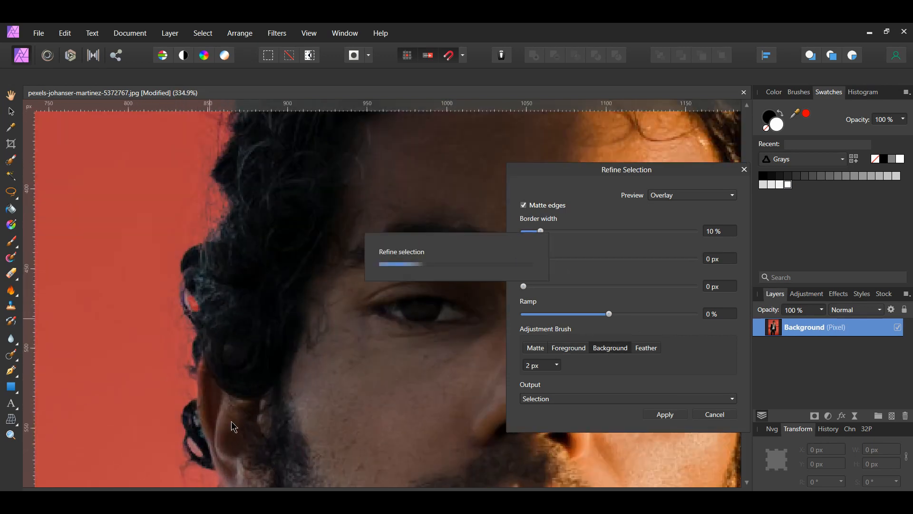
{"action": "scroll", "coordinate": [199, 364], "scroll_direction": "down", "scroll_amount": 3}
{"action": "scroll", "coordinate": [212, 391], "scroll_direction": "down", "scroll_amount": 5}
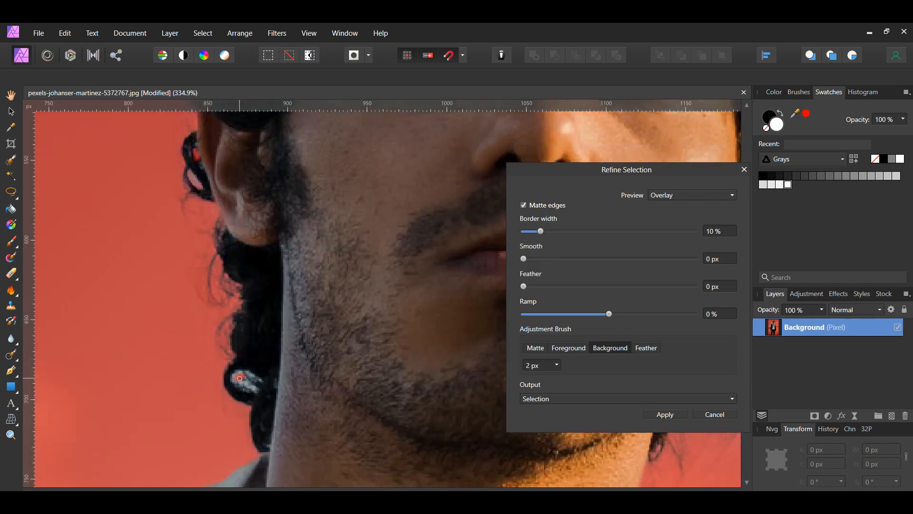
{"action": "left_click_drag", "start_coordinate": [242, 374], "coordinate": [251, 389]}
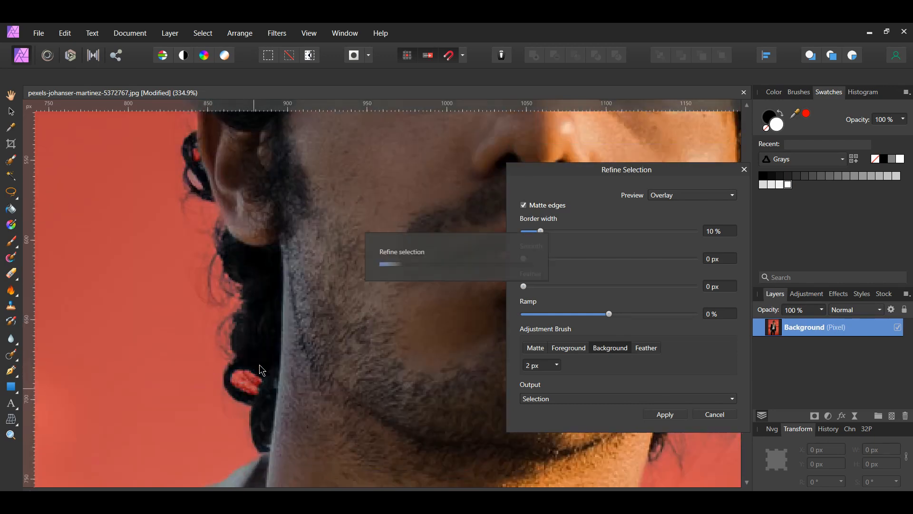
- Fit the whole photo in view and set the refined selection's output to New layer with mask
{"action": "scroll", "coordinate": [289, 363], "scroll_direction": "down", "scroll_amount": 3}
{"action": "scroll", "coordinate": [518, 475], "scroll_direction": "up", "scroll_amount": 4}
{"action": "key", "text": "ctrl+0"}
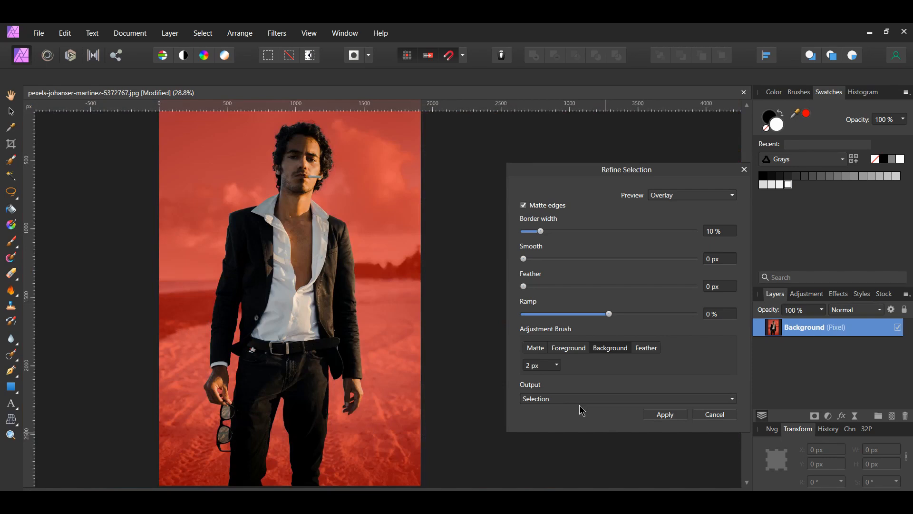
{"action": "left_click", "coordinate": [619, 398]}
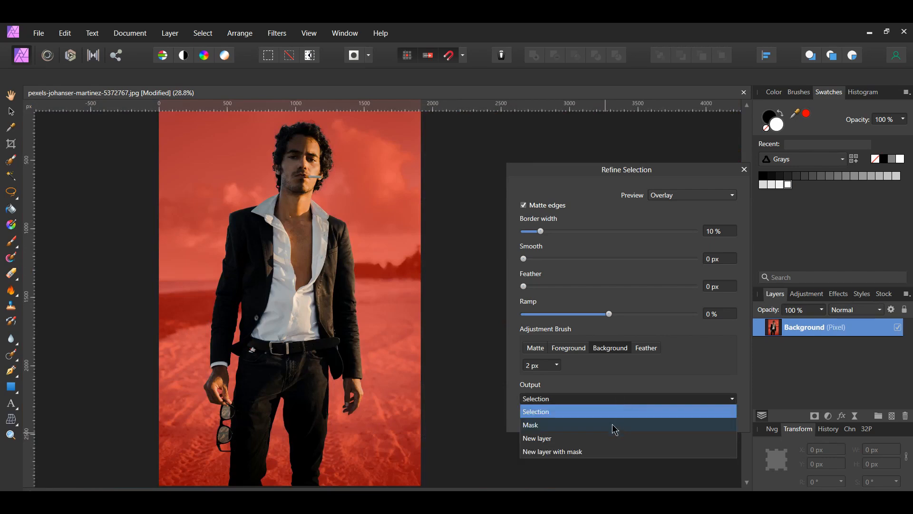
{"action": "left_click", "coordinate": [600, 455]}
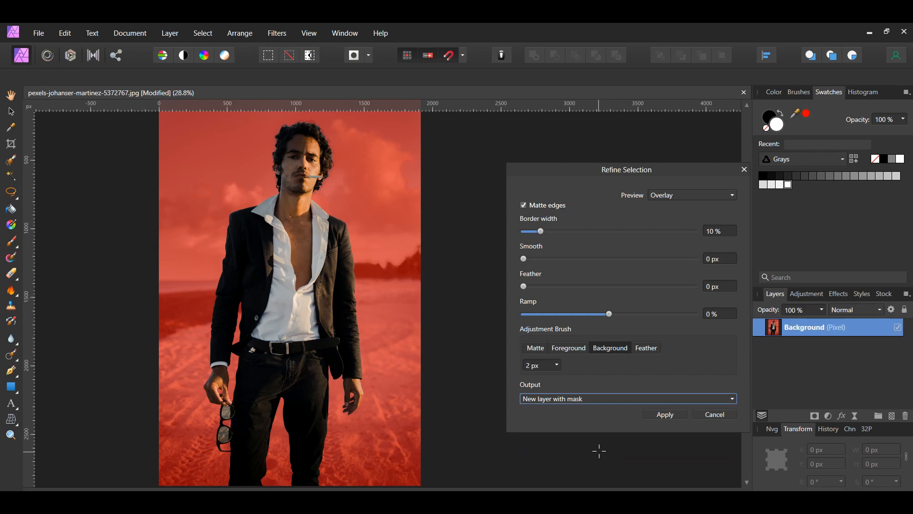
- Apply the refined selection and place a white 1920 × 2878 px rectangle covering the whole canvas behind the cutout layer
{"action": "left_click", "coordinate": [663, 415]}
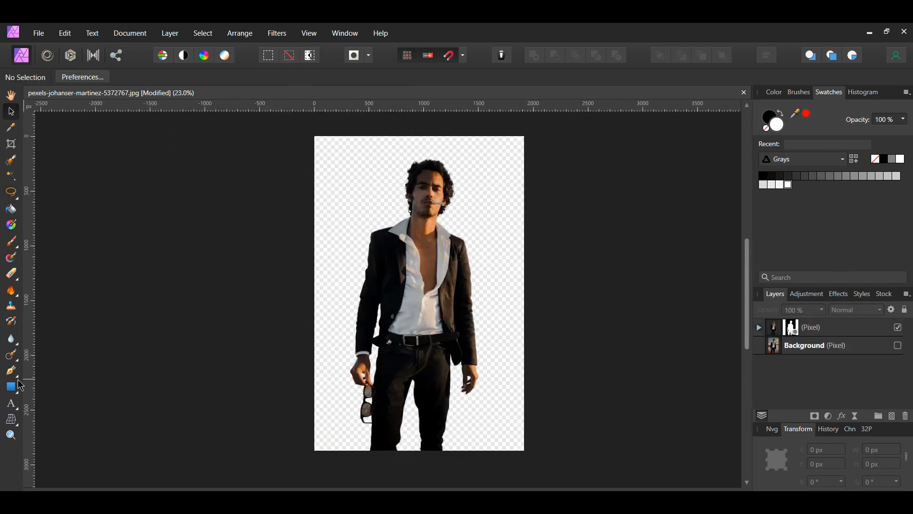
{"action": "left_click", "coordinate": [11, 387]}
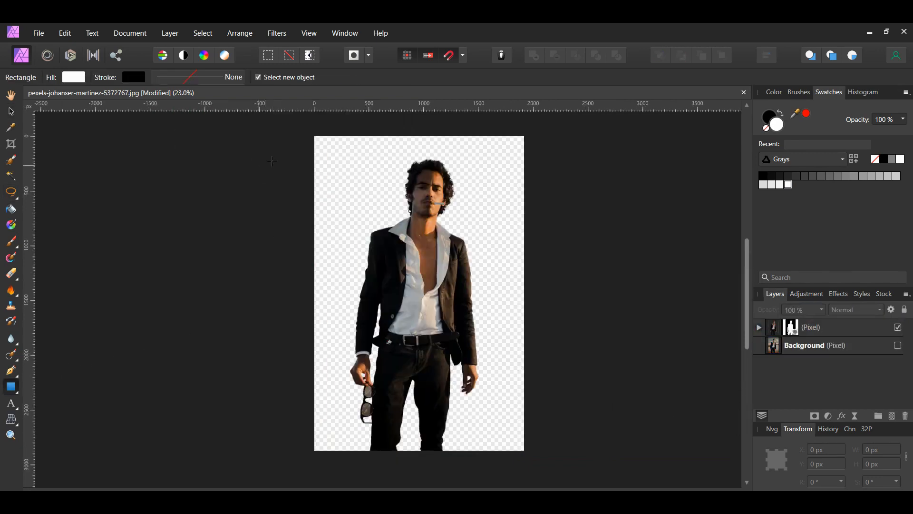
{"action": "left_click_drag", "start_coordinate": [314, 136], "coordinate": [524, 449]}
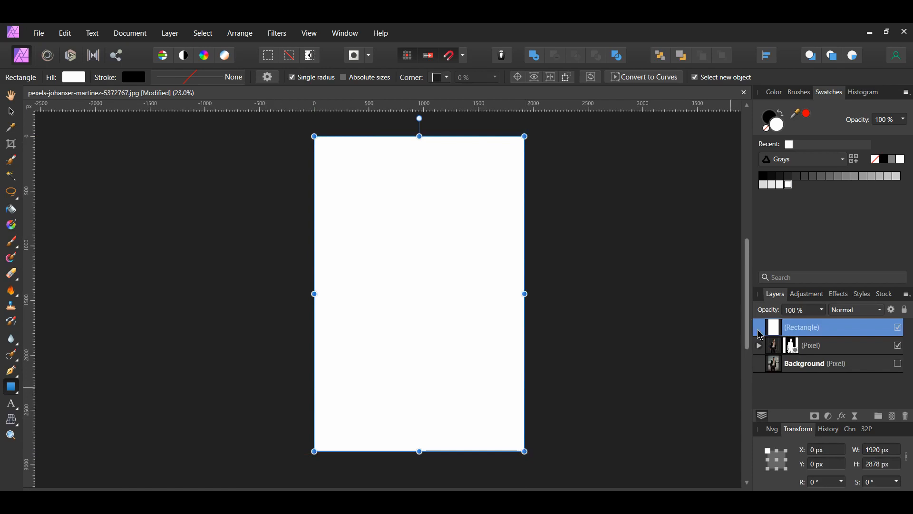
{"action": "left_click_drag", "start_coordinate": [759, 333], "coordinate": [760, 356]}
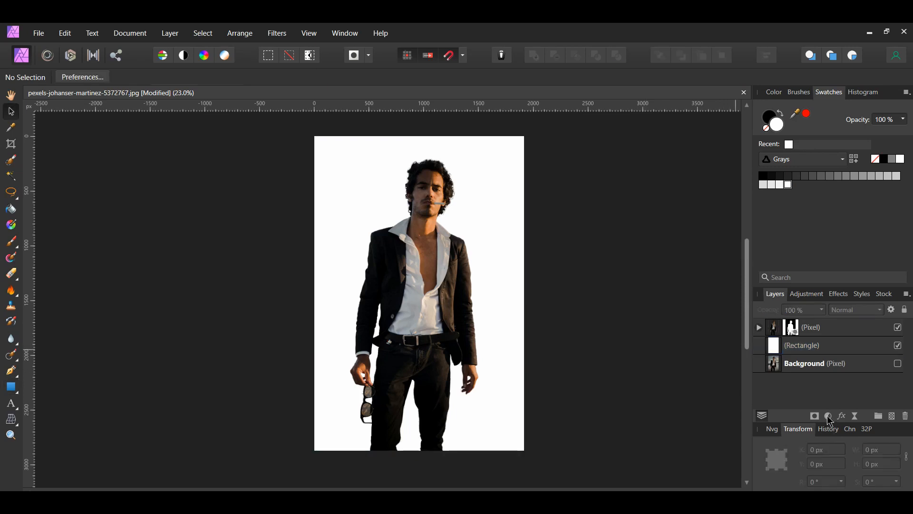
- Add an HSL adjustment at the top of the layer stack with the saturation shift at -100%
{"action": "left_click", "coordinate": [828, 416]}
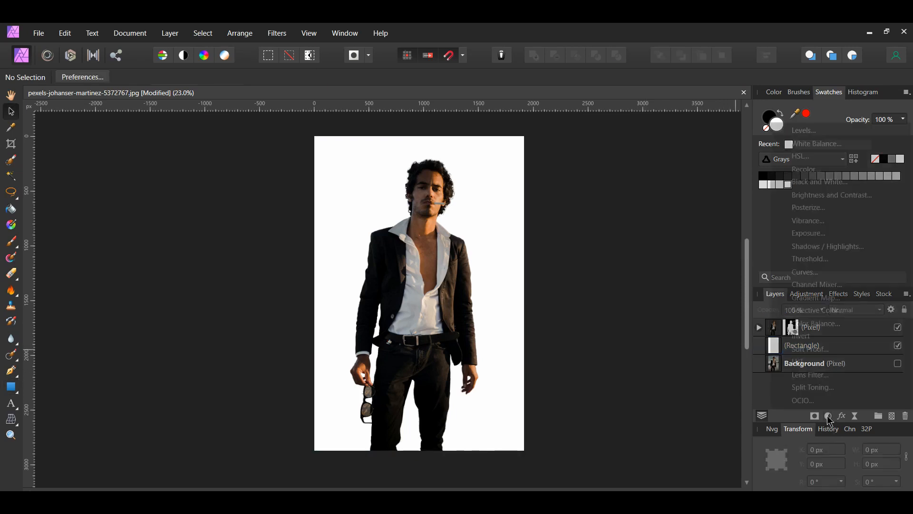
{"action": "left_click", "coordinate": [819, 158]}
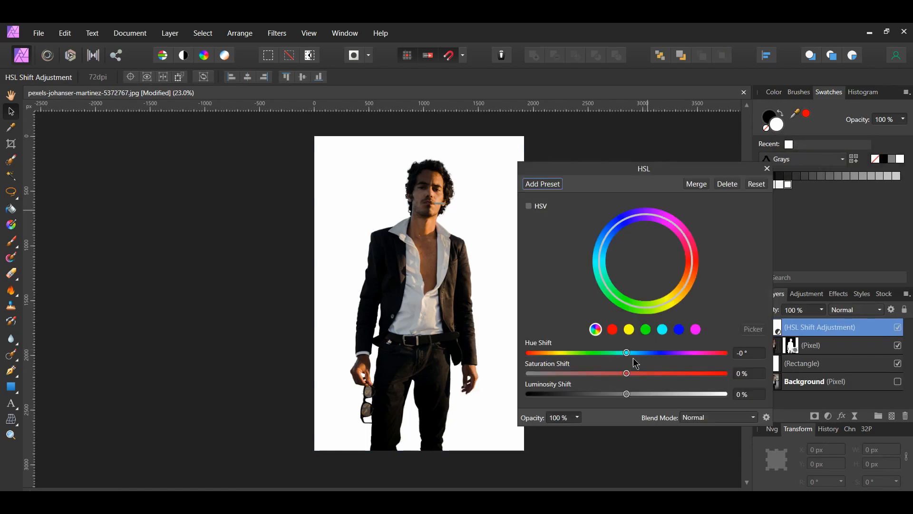
{"action": "left_click_drag", "start_coordinate": [626, 374], "coordinate": [516, 375]}
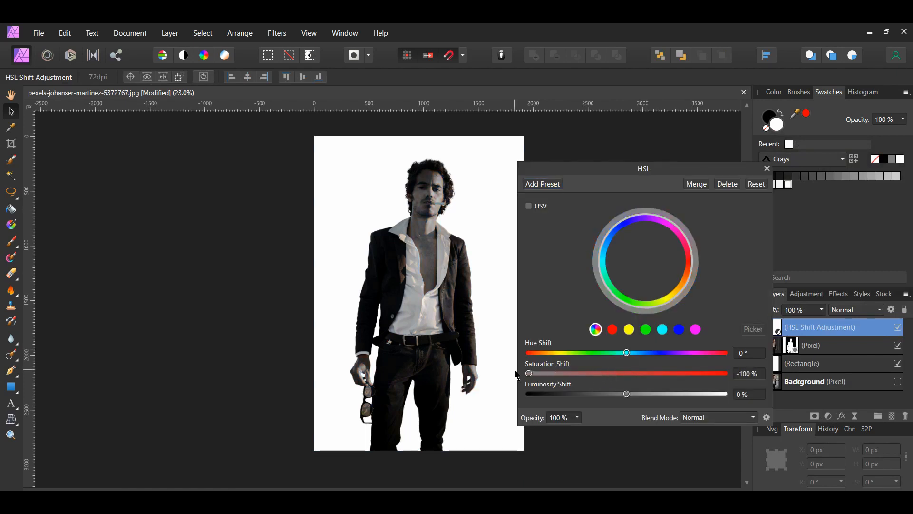
{"action": "left_click", "coordinate": [767, 169]}
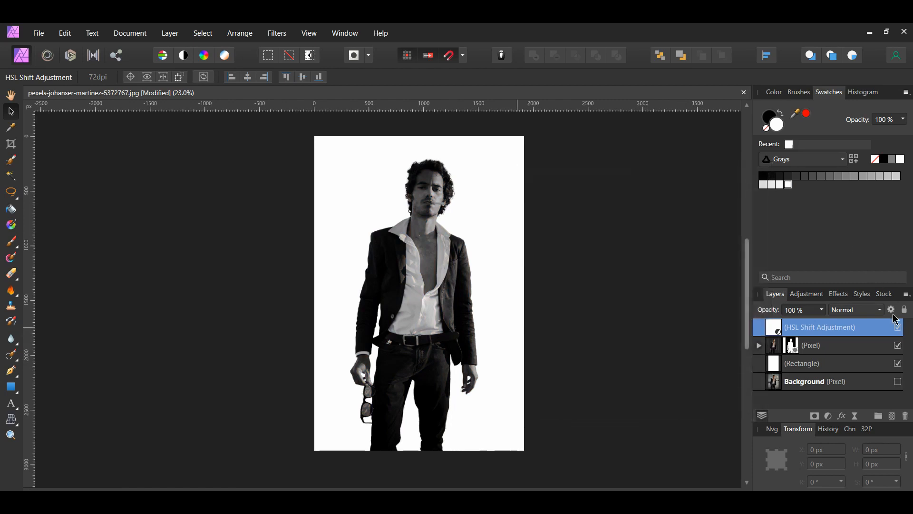
- Add a Threshold adjustment above the HSL adjustment
{"action": "left_click", "coordinate": [829, 416]}
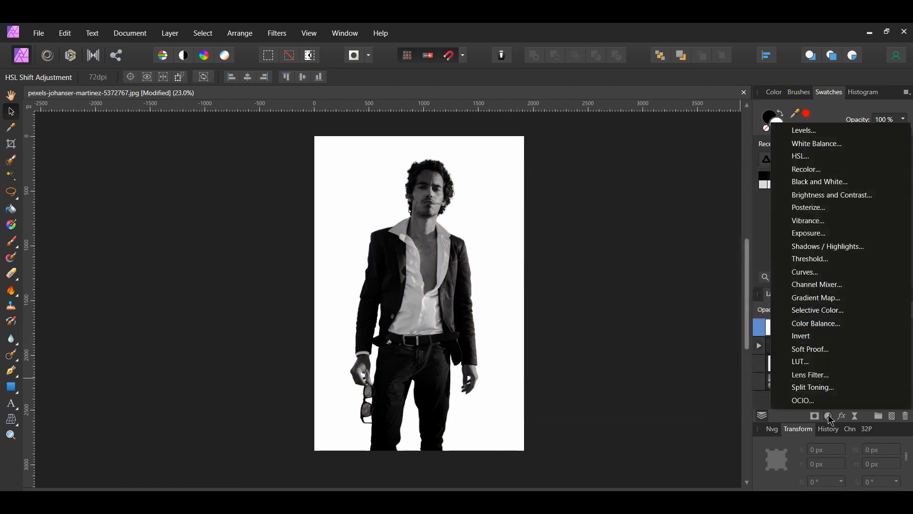
{"action": "left_click", "coordinate": [844, 261]}
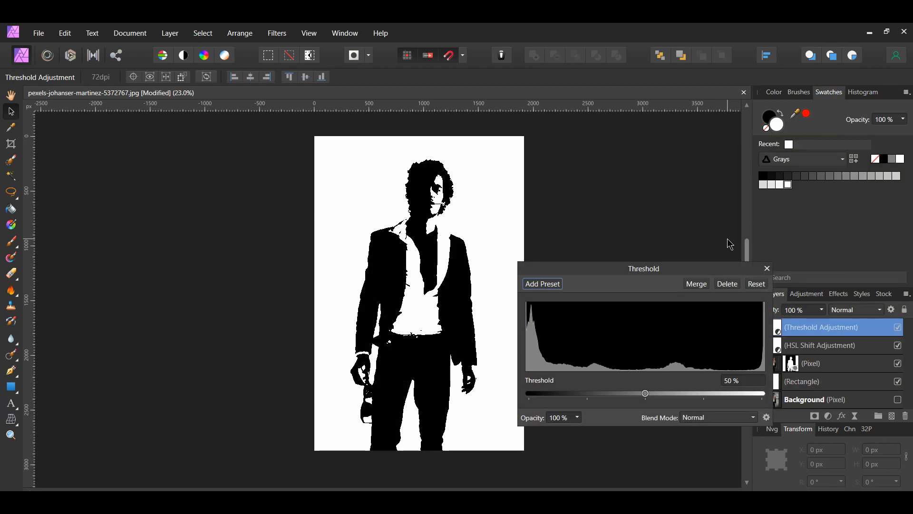
{"action": "left_click", "coordinate": [645, 393]}
{"action": "left_click_drag", "start_coordinate": [646, 397], "coordinate": [756, 403]}
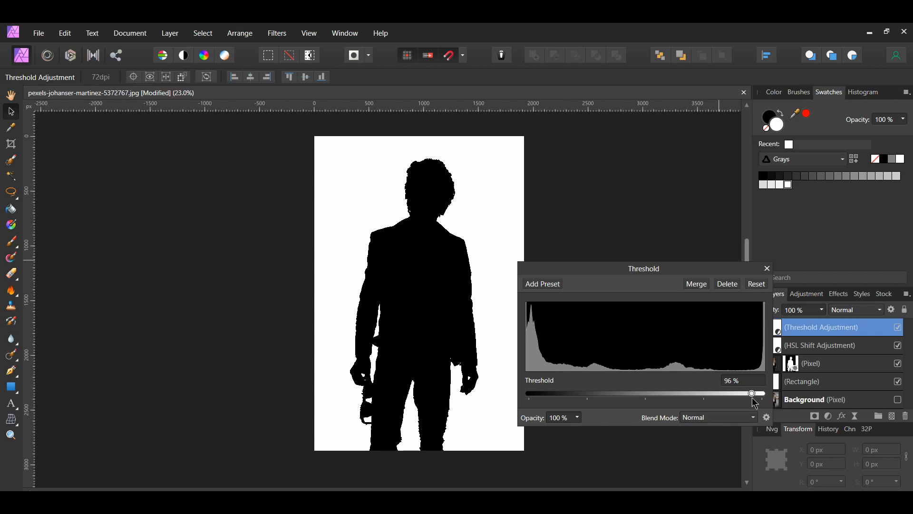
{"action": "left_click", "coordinate": [756, 284]}
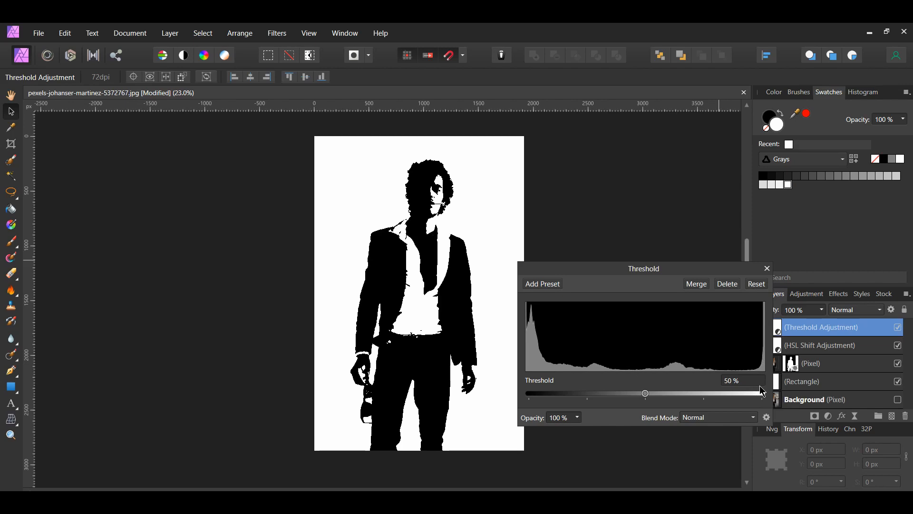
- Set the threshold to 48% and compare the image with the Threshold adjustment hidden and shown
{"action": "left_click", "coordinate": [750, 381]}
{"action": "type", "text": "48"}
{"action": "key", "text": "Return"}
{"action": "left_click", "coordinate": [766, 270]}
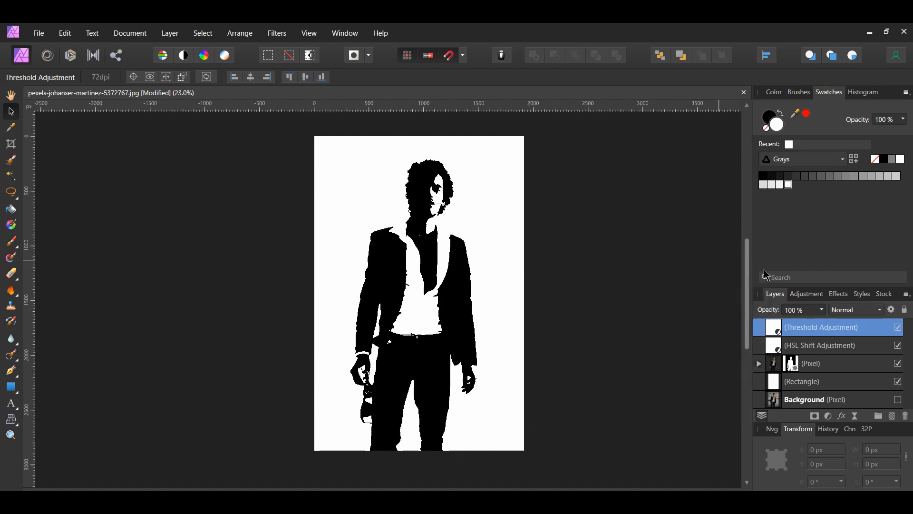
{"action": "left_click", "coordinate": [898, 328]}
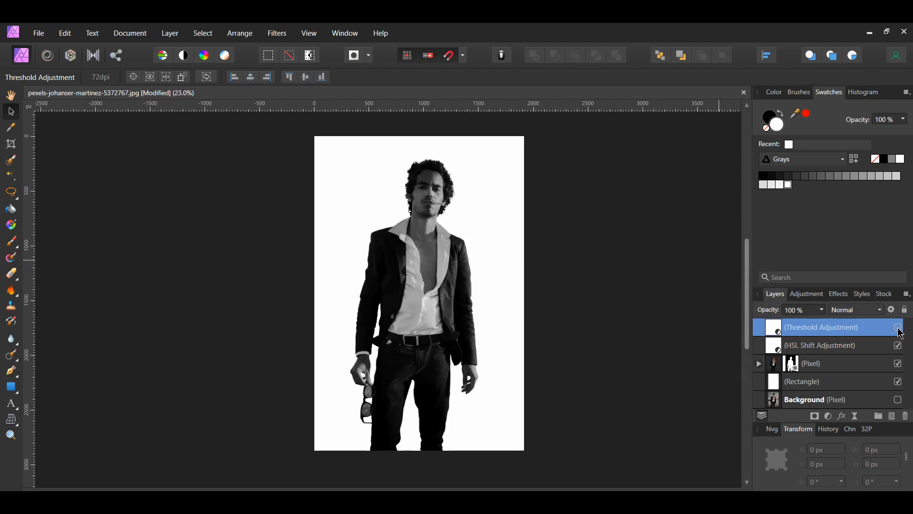
{"action": "left_click", "coordinate": [898, 327]}
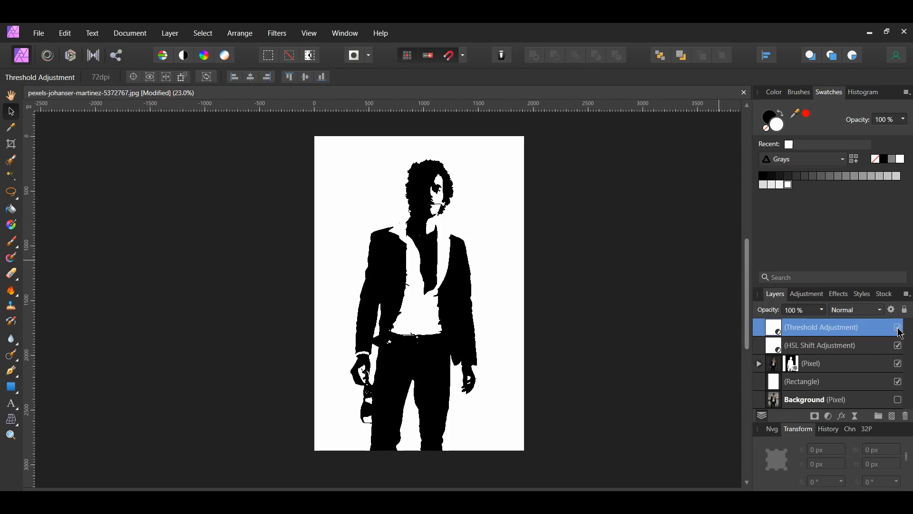
- Add a Selective Color adjustment above the Threshold adjustment and target the Blacks
{"action": "left_click", "coordinate": [829, 417]}
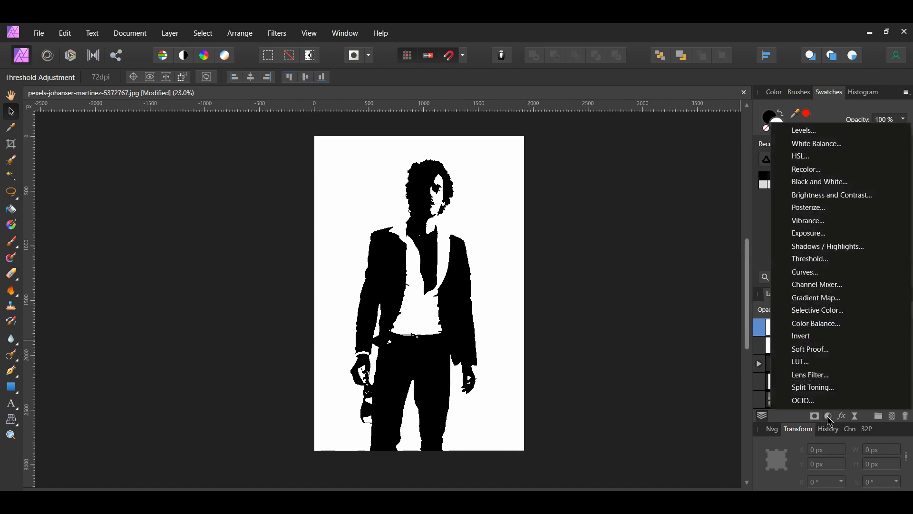
{"action": "left_click", "coordinate": [834, 314]}
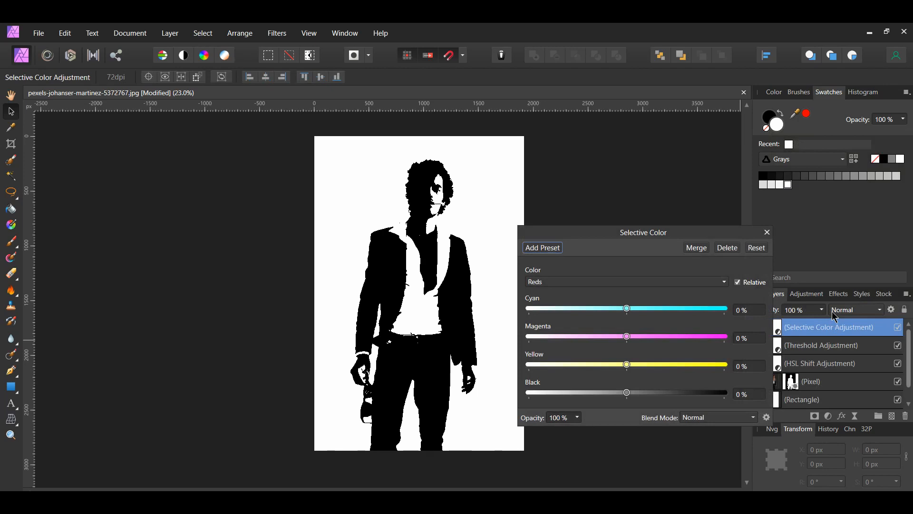
{"action": "left_click", "coordinate": [724, 282]}
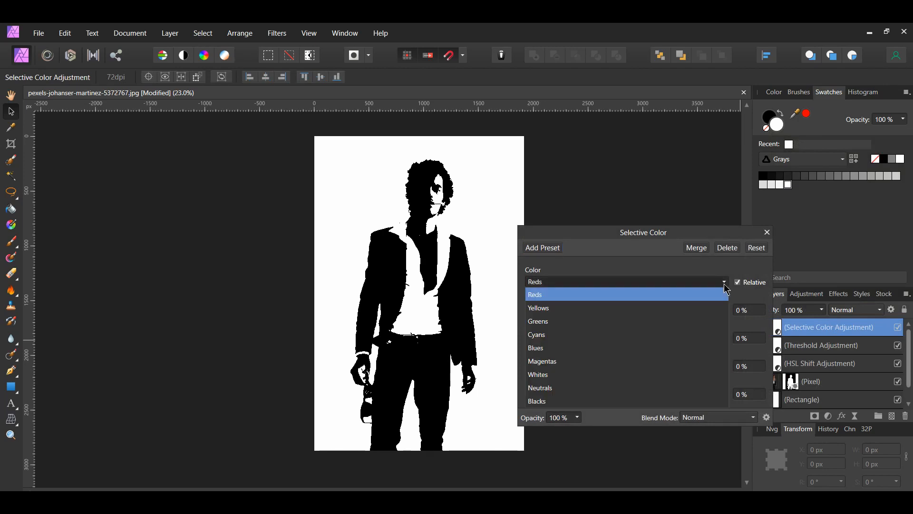
{"action": "left_click", "coordinate": [697, 402]}
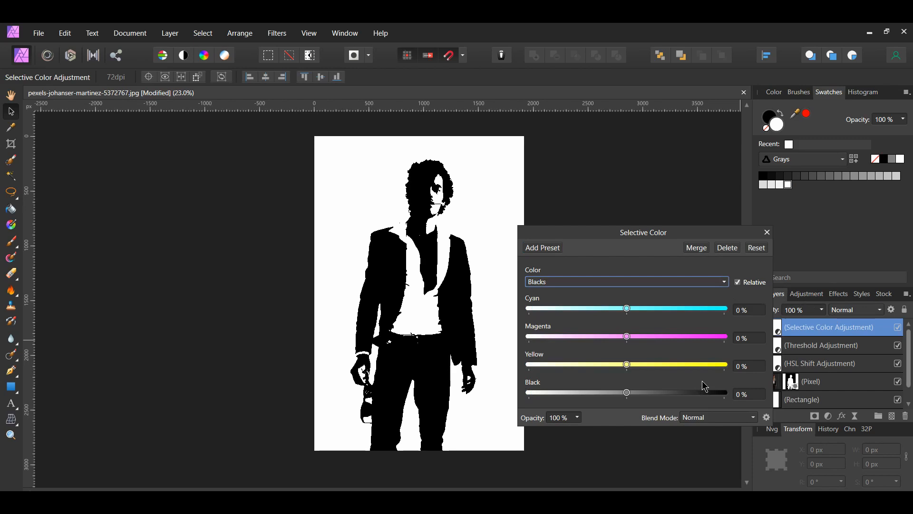
{"action": "left_click_drag", "start_coordinate": [626, 309], "coordinate": [582, 311]}
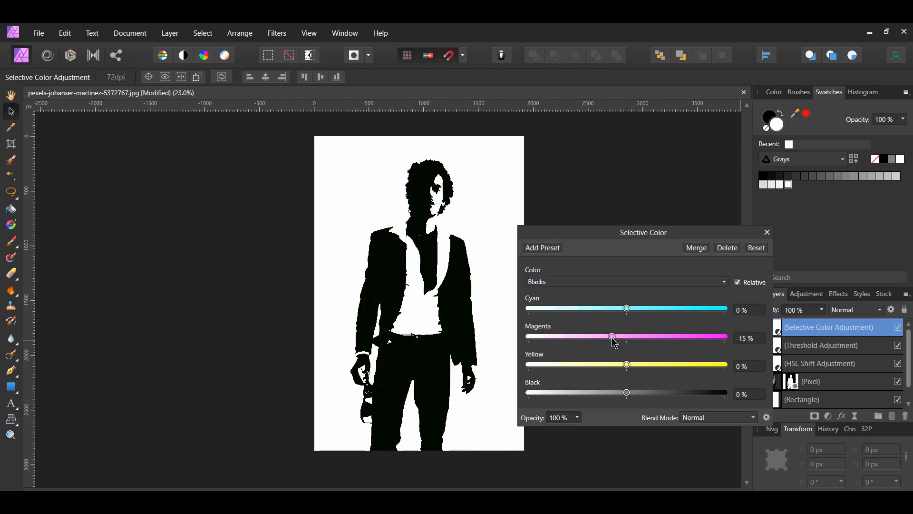
{"action": "left_click_drag", "start_coordinate": [613, 340], "coordinate": [590, 339]}
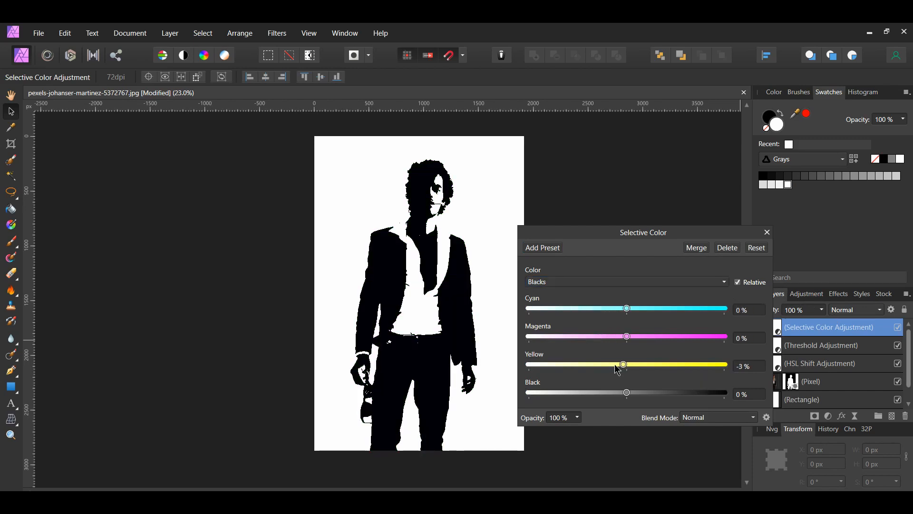
{"action": "left_click_drag", "start_coordinate": [618, 365], "coordinate": [565, 368]}
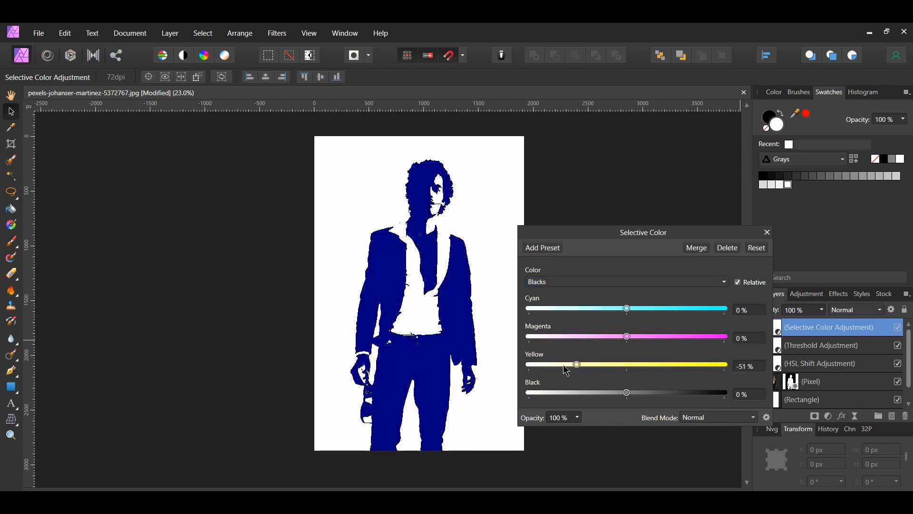
{"action": "left_click_drag", "start_coordinate": [563, 365], "coordinate": [555, 366]}
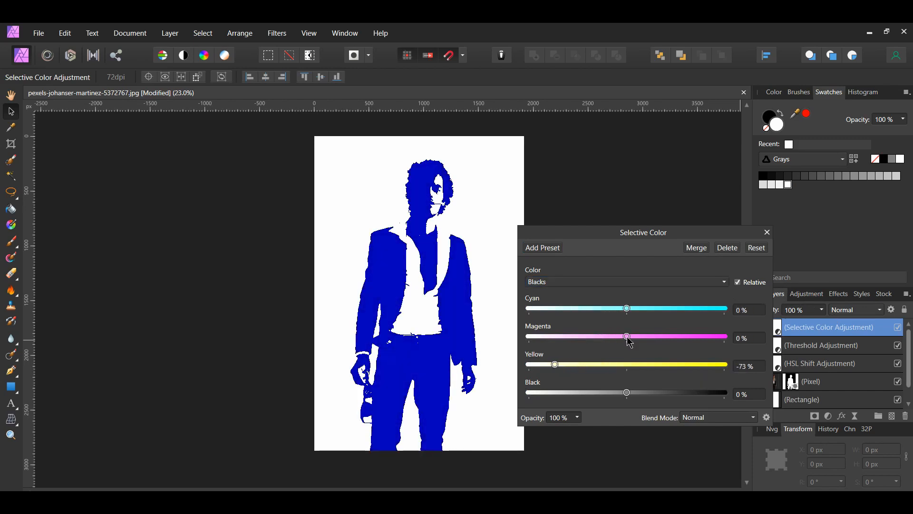
{"action": "left_click_drag", "start_coordinate": [627, 337], "coordinate": [596, 335]}
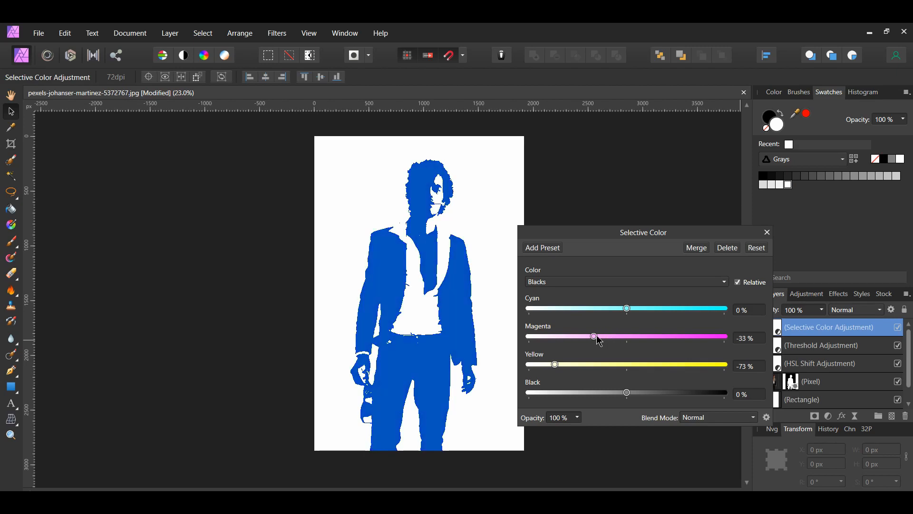
{"action": "left_click_drag", "start_coordinate": [626, 309], "coordinate": [587, 309]}
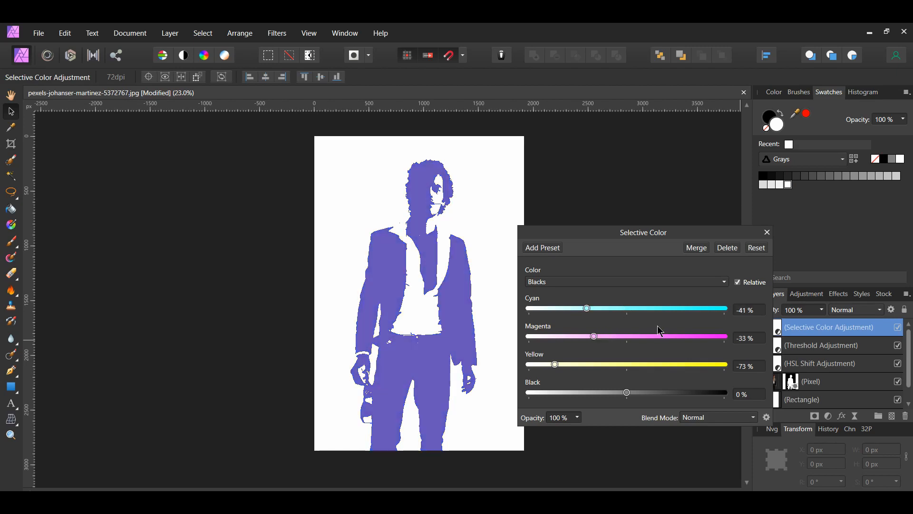
{"action": "left_click_drag", "start_coordinate": [627, 393], "coordinate": [740, 398]}
{"action": "left_click", "coordinate": [756, 248]}
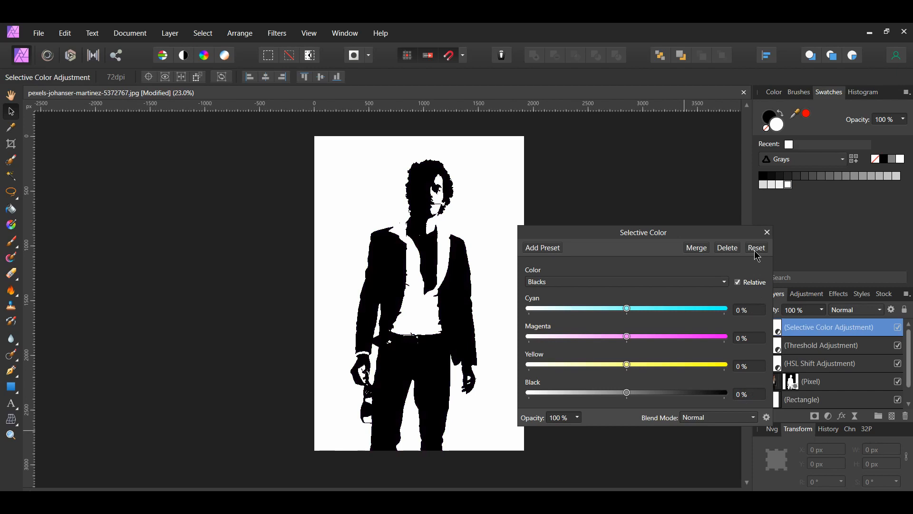
- Set the Blacks' cyan to -21% and magenta to -56% in the Selective Color adjustment
{"action": "left_click", "coordinate": [749, 309]}
{"action": "type", "text": "-21"}
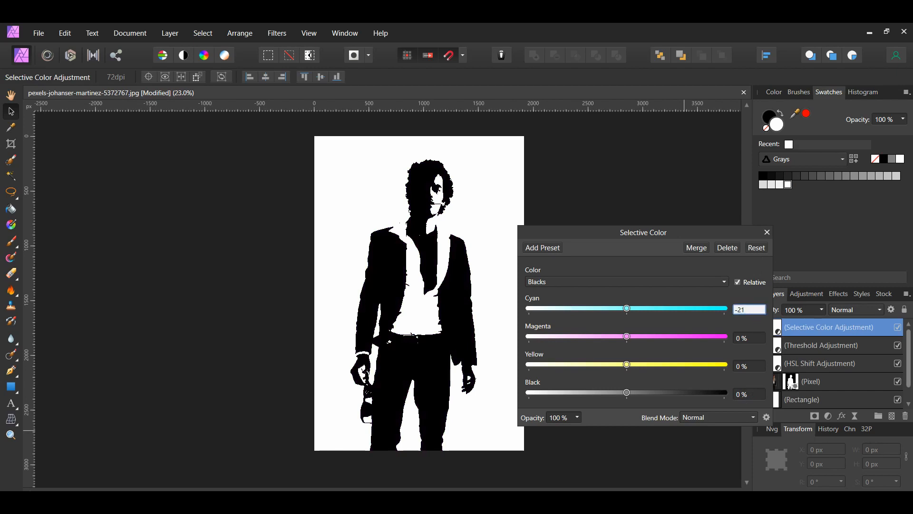
{"action": "key", "text": "Return"}
{"action": "left_click", "coordinate": [754, 337]}
{"action": "type", "text": "-"}
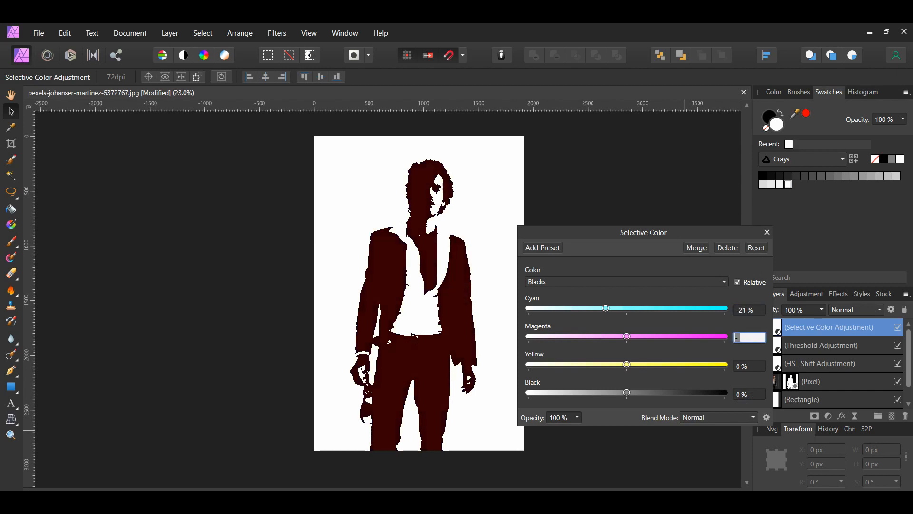
{"action": "type", "text": "56"}
{"action": "key", "text": "Return"}
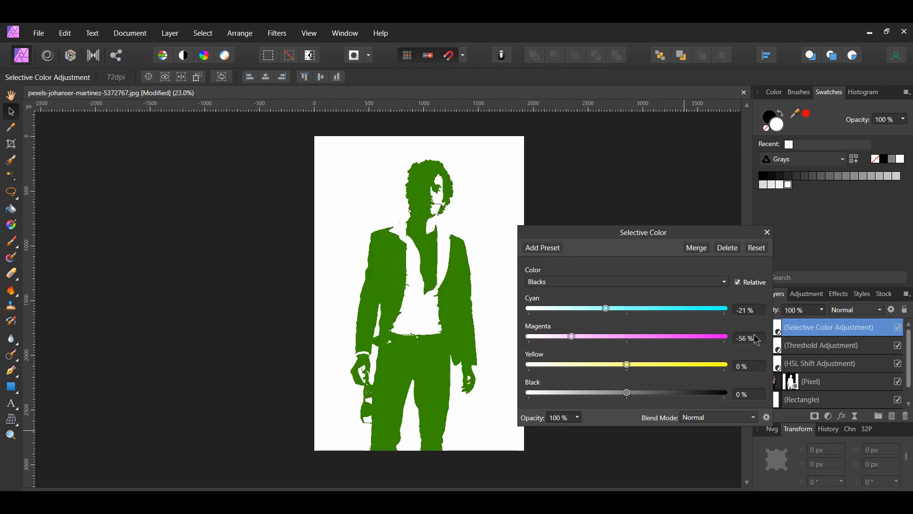
- Set the Blacks' yellow to -26% and black to 21%, and close the Selective Color settings
{"action": "left_click", "coordinate": [749, 365]}
{"action": "type", "text": "-26"}
{"action": "key", "text": "Return"}
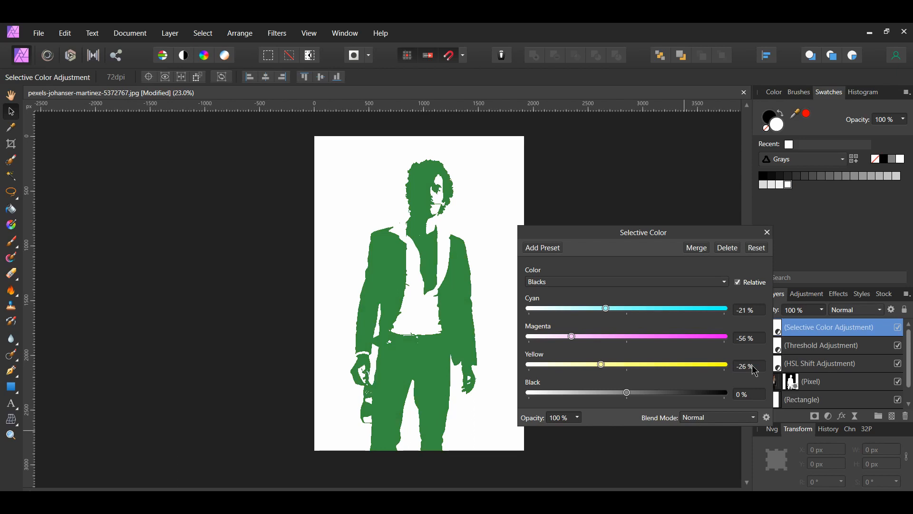
{"action": "left_click", "coordinate": [753, 393]}
{"action": "type", "text": "21"}
{"action": "key", "text": "Return"}
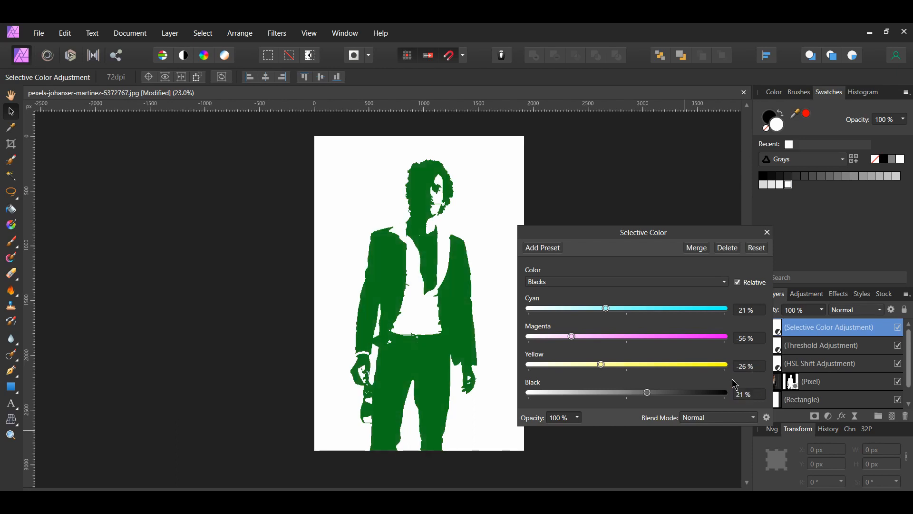
{"action": "left_click", "coordinate": [767, 232]}
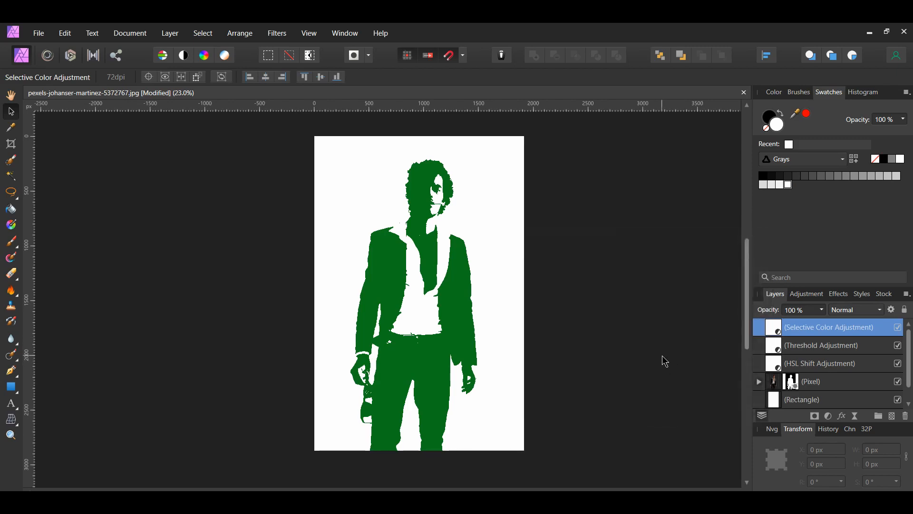
- Hide the white rectangle layer and select the masked cutout layer of the man
{"action": "left_click", "coordinate": [662, 356]}
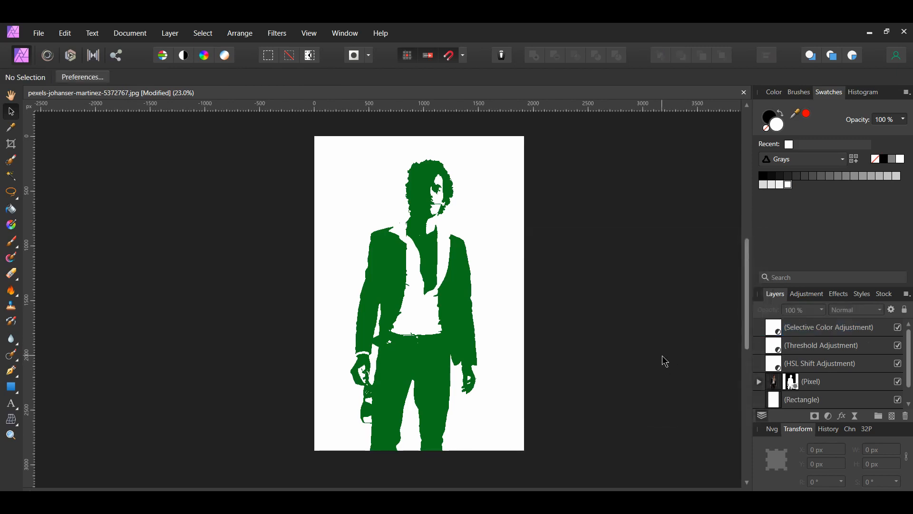
{"action": "left_click", "coordinate": [897, 400]}
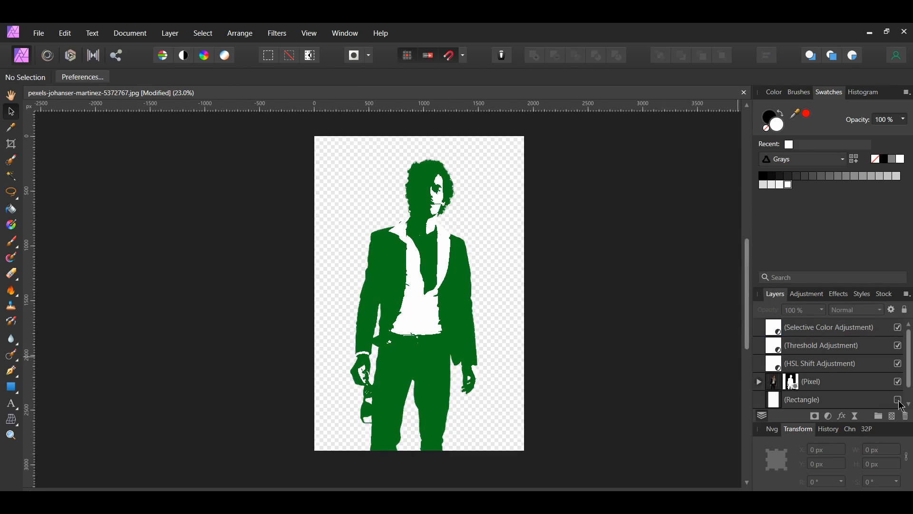
{"action": "left_click", "coordinate": [851, 385]}
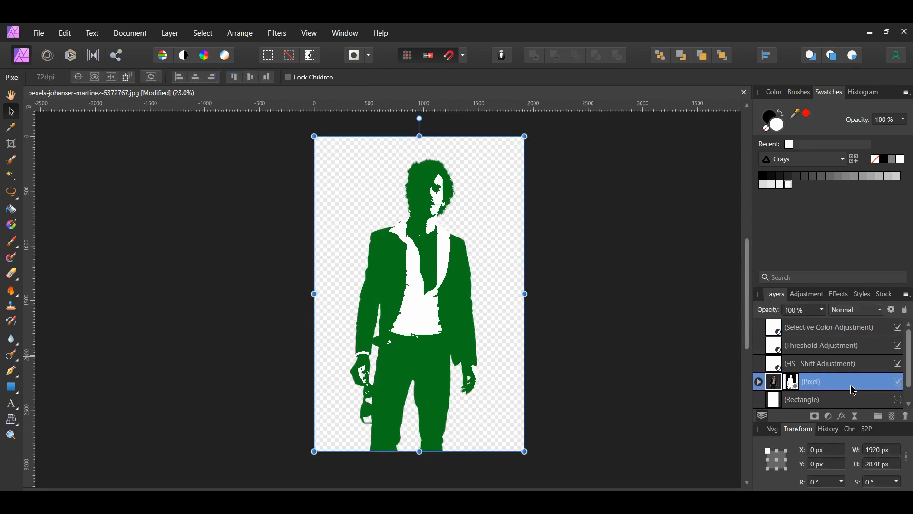
- Merge the masked cutout and the three adjustments above it into a new pixel layer with Merge Visible
{"action": "left_click", "coordinate": [841, 333], "text": "shift"}
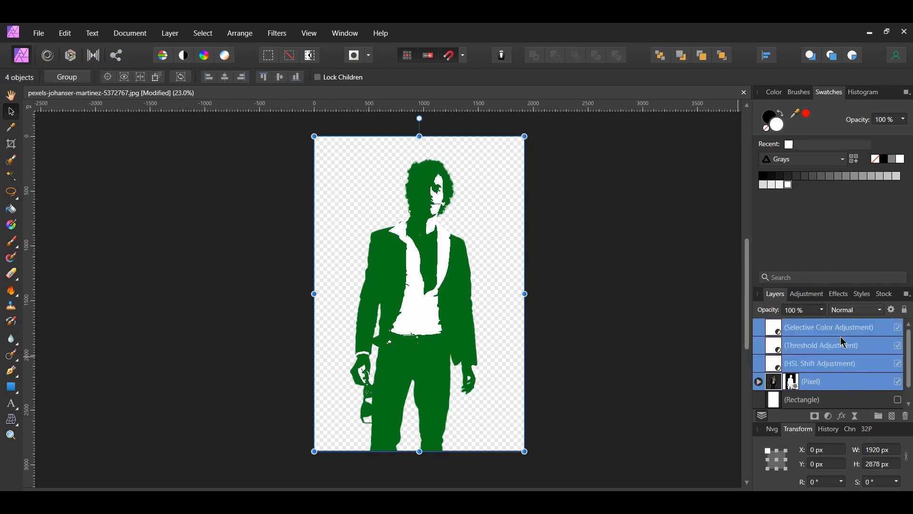
{"action": "right_click", "coordinate": [838, 366]}
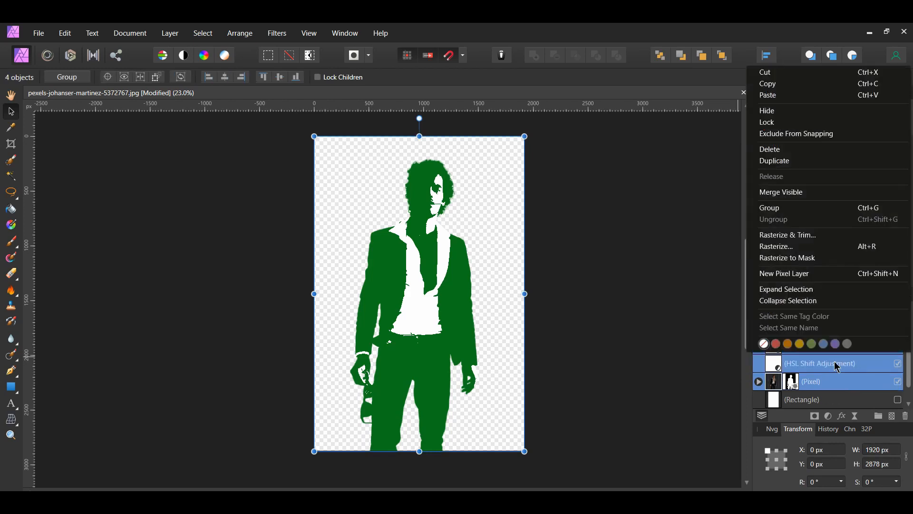
{"action": "left_click", "coordinate": [815, 192]}
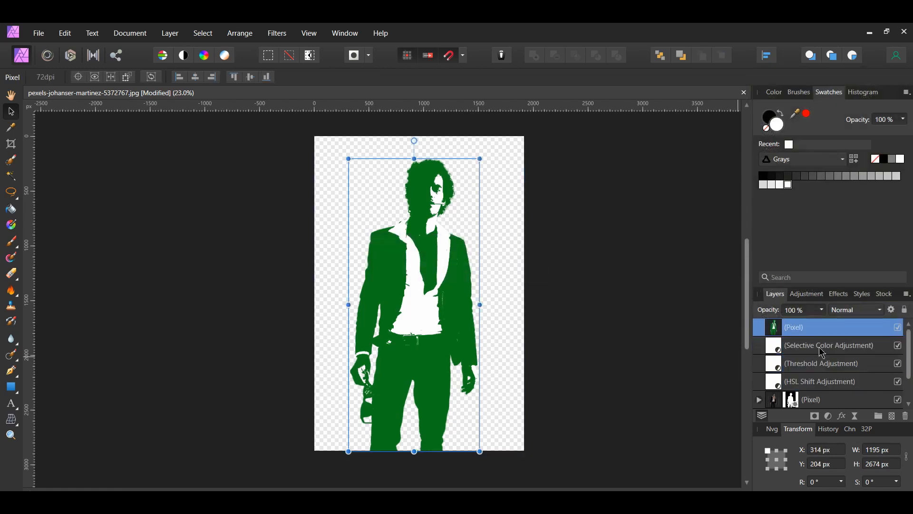
- Hide the three adjustment layers and the masked cutout, and show the white rectangle layer
{"action": "left_click", "coordinate": [823, 352]}
{"action": "left_click", "coordinate": [824, 404], "text": "shift"}
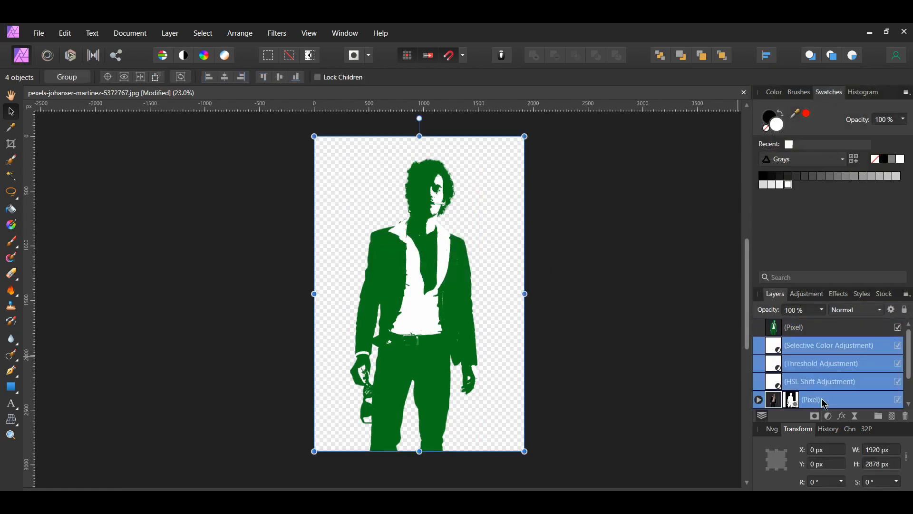
{"action": "left_click", "coordinate": [898, 345]}
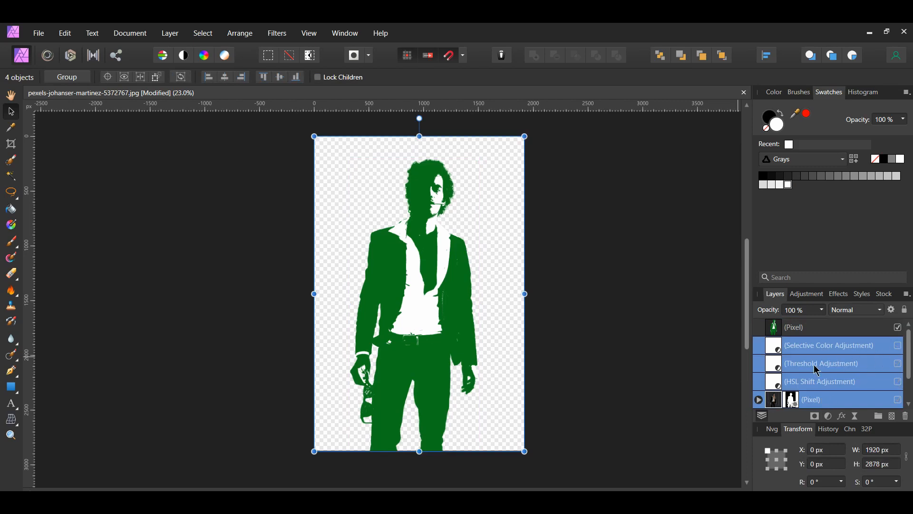
{"action": "left_click", "coordinate": [706, 374]}
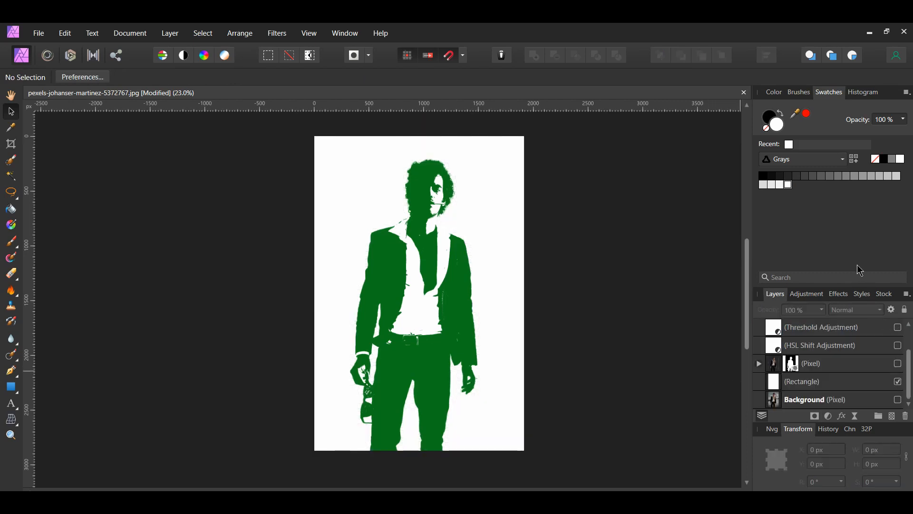
- Change the background rectangle's fill colour to DEF003
{"action": "left_click", "coordinate": [822, 386]}
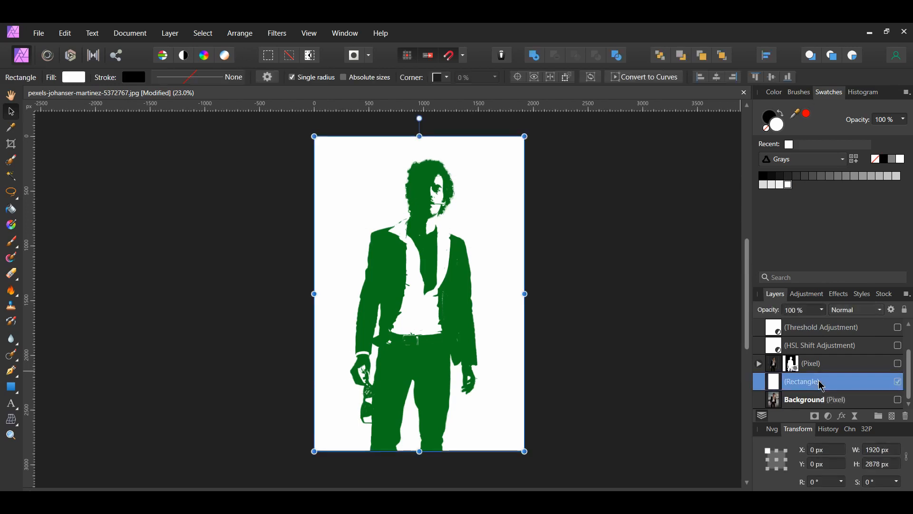
{"action": "double_click", "coordinate": [775, 126]}
{"action": "left_click_drag", "start_coordinate": [460, 139], "coordinate": [655, 160]}
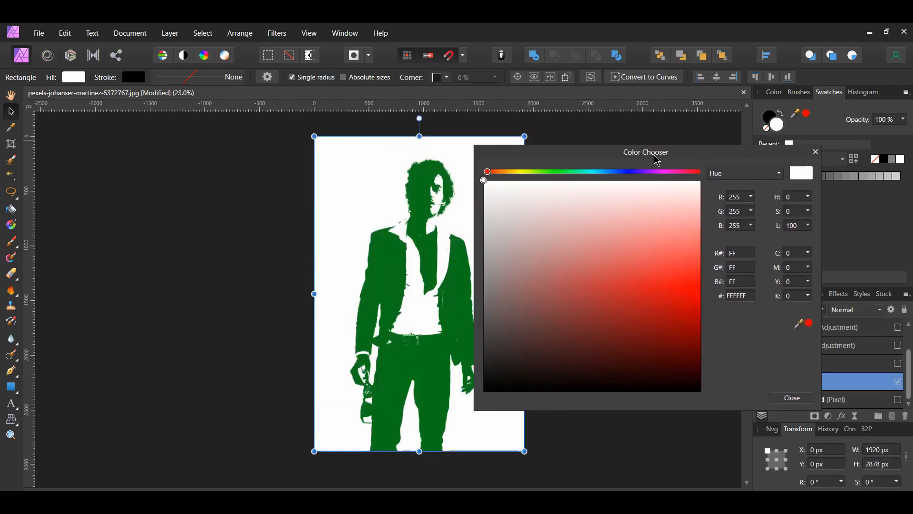
{"action": "left_click_drag", "start_coordinate": [460, 490], "coordinate": [492, 490]}
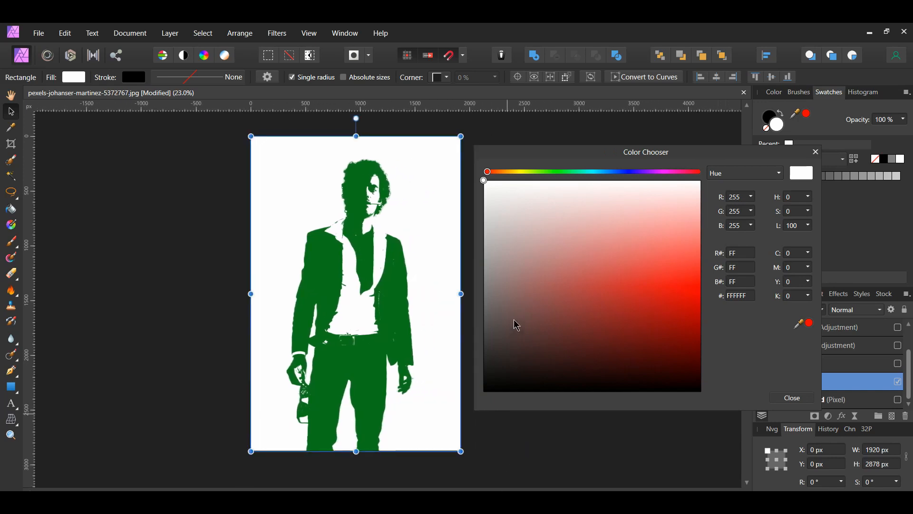
{"action": "left_click", "coordinate": [736, 297]}
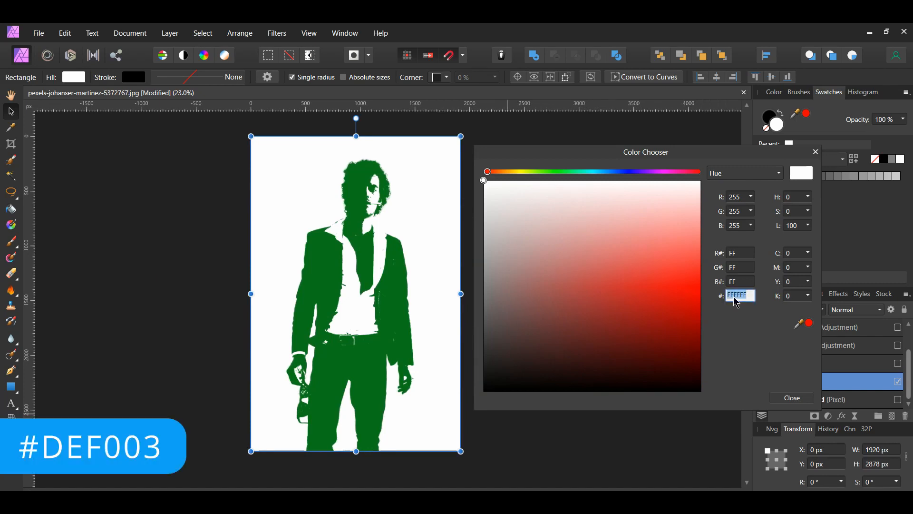
{"action": "type", "text": "DEF003"}
{"action": "key", "text": "Return"}
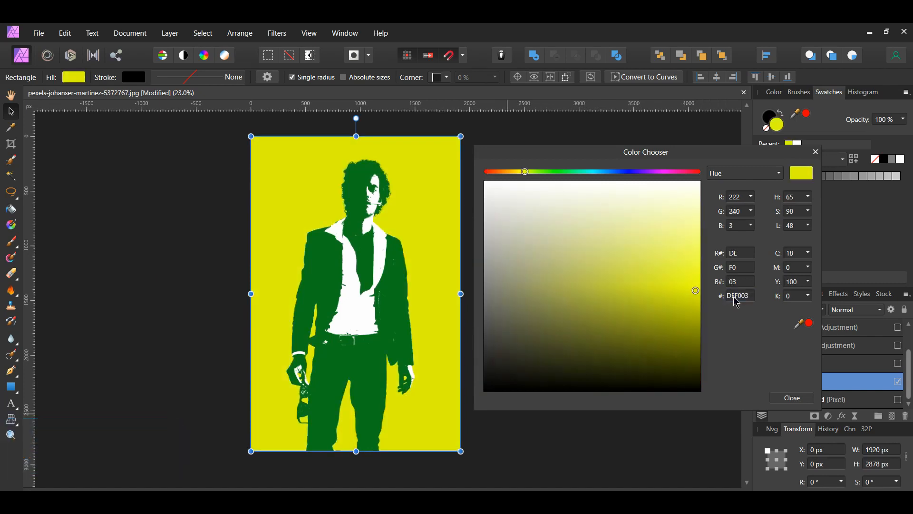
{"action": "left_click", "coordinate": [815, 152]}
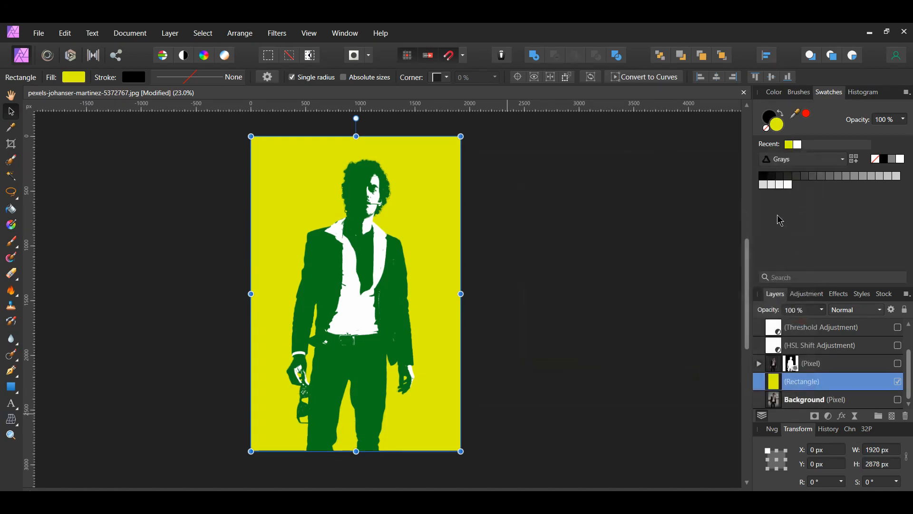
- Toggle the visibility of the merged figure and rectangle to compare the graphic with the original photo
{"action": "scroll", "coordinate": [897, 332], "scroll_direction": "up", "scroll_amount": 2}
{"action": "left_click", "coordinate": [898, 327], "text": "ctrl"}
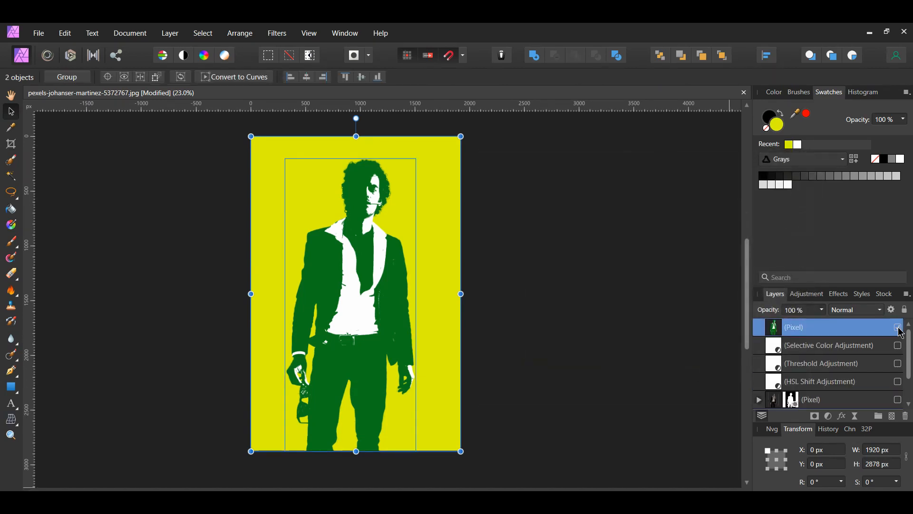
{"action": "left_click", "coordinate": [898, 328]}
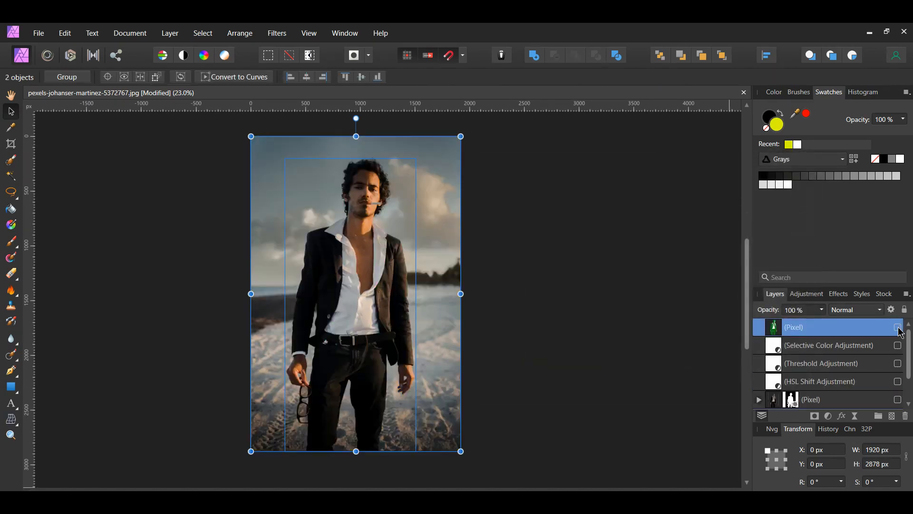
{"action": "left_click", "coordinate": [898, 328]}
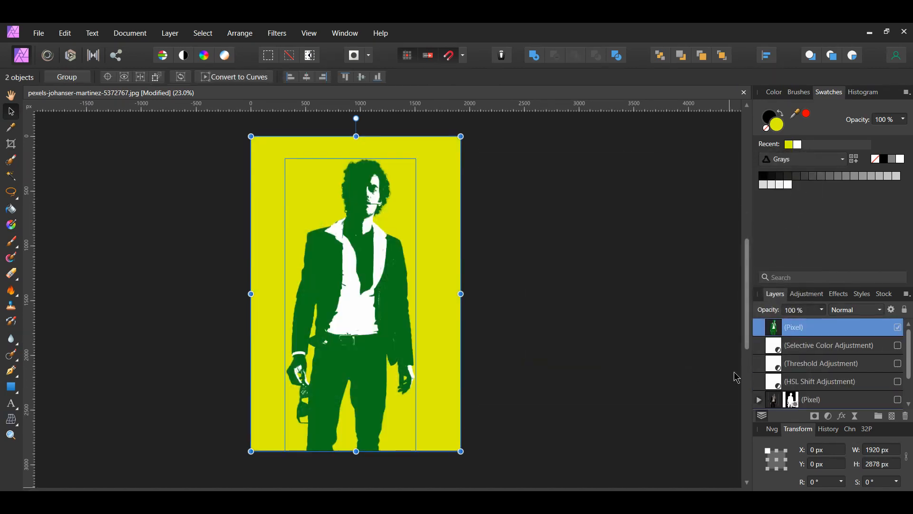
{"action": "left_click", "coordinate": [690, 391]}
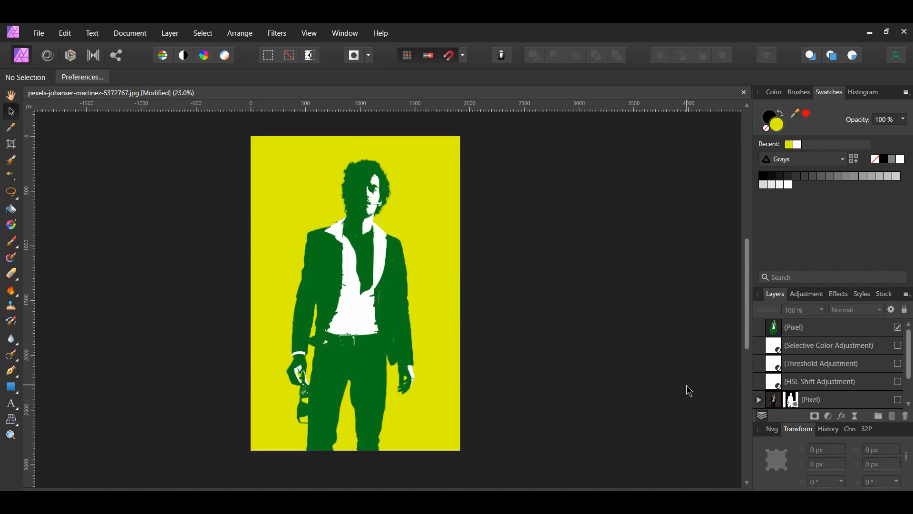
- Open the brick wall photo from the Photo to Stencil folder
{"action": "left_click", "coordinate": [49, 36]}
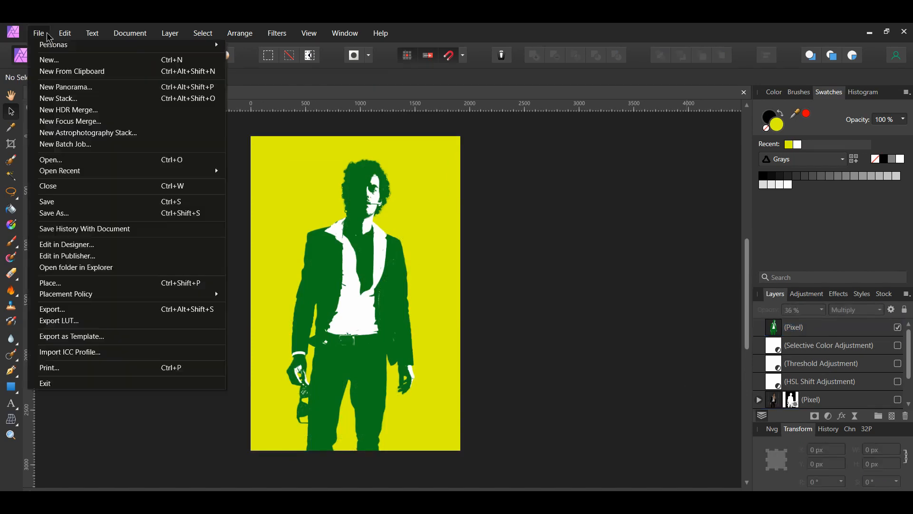
{"action": "left_click", "coordinate": [52, 159]}
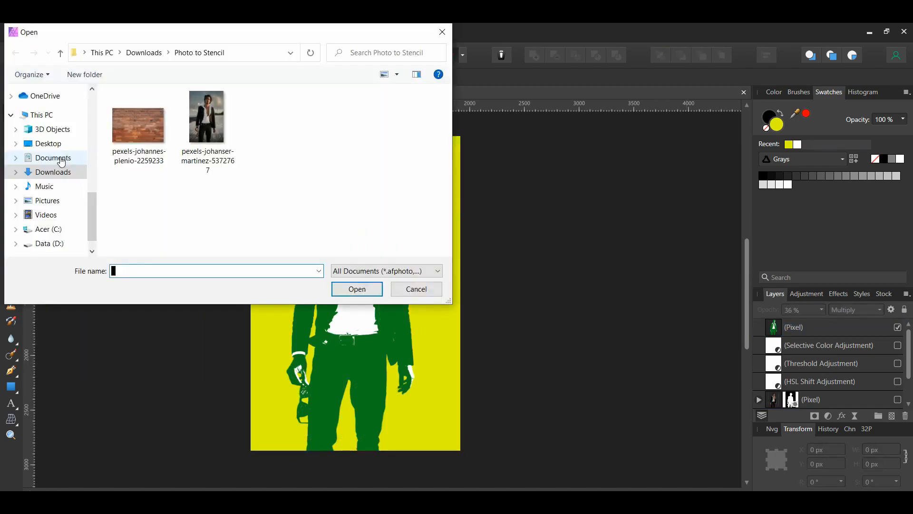
{"action": "left_click", "coordinate": [137, 126]}
{"action": "left_click", "coordinate": [347, 290]}
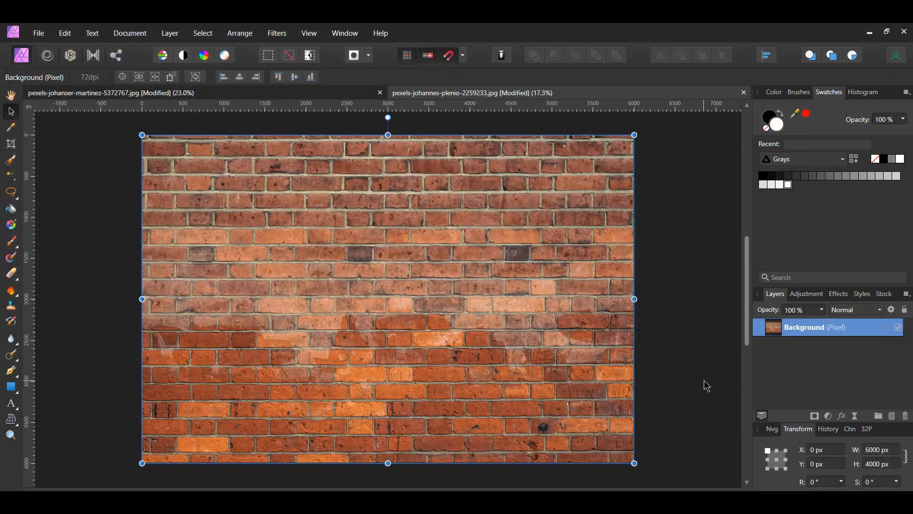
{"action": "left_click", "coordinate": [706, 386]}
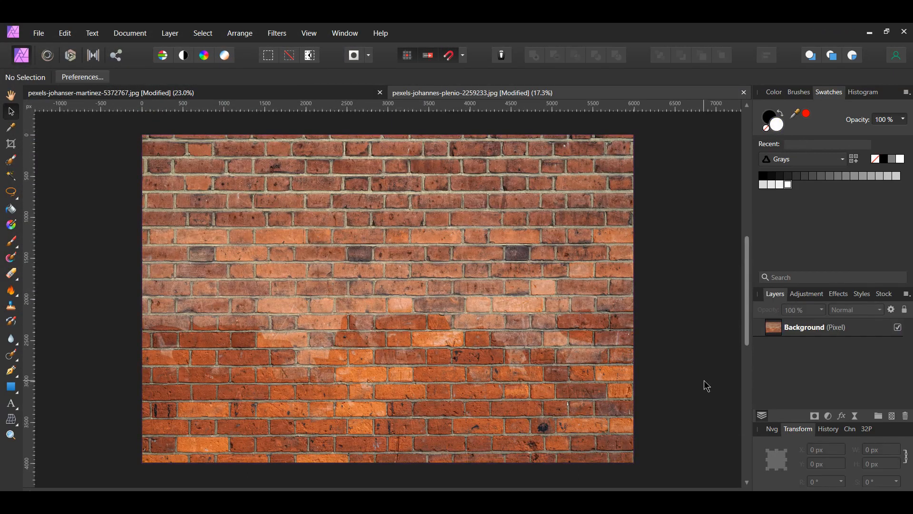
- Copy the merged figure layer into the brick wall document and scale it to about 1521 × 3404 px, centred on the wall's lower edge
{"action": "key", "text": "ctrl+Tab"}
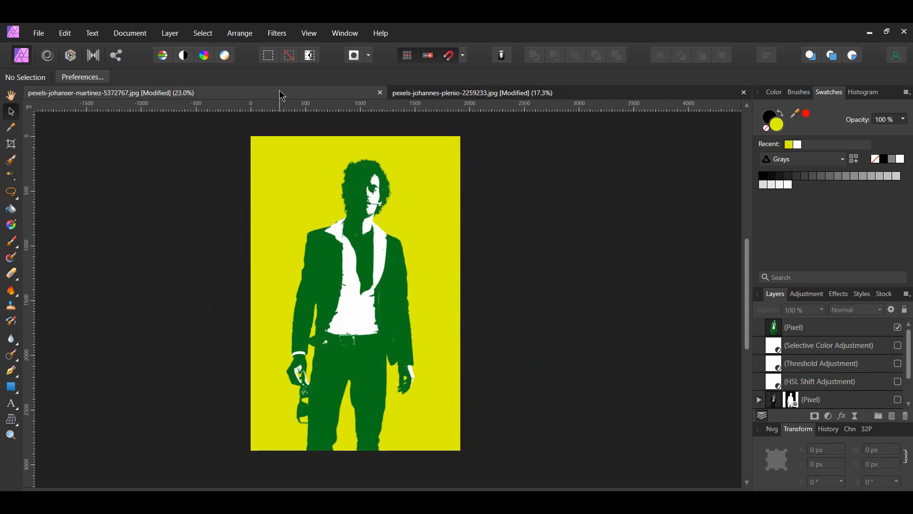
{"action": "left_click", "coordinate": [802, 328]}
{"action": "key", "text": "ctrl+c"}
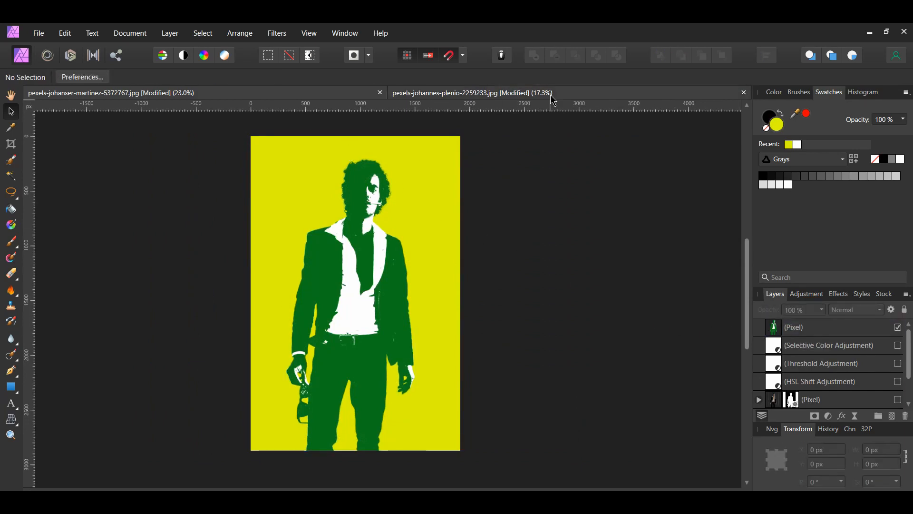
{"action": "key", "text": "ctrl+Tab"}
{"action": "key", "text": "ctrl+v"}
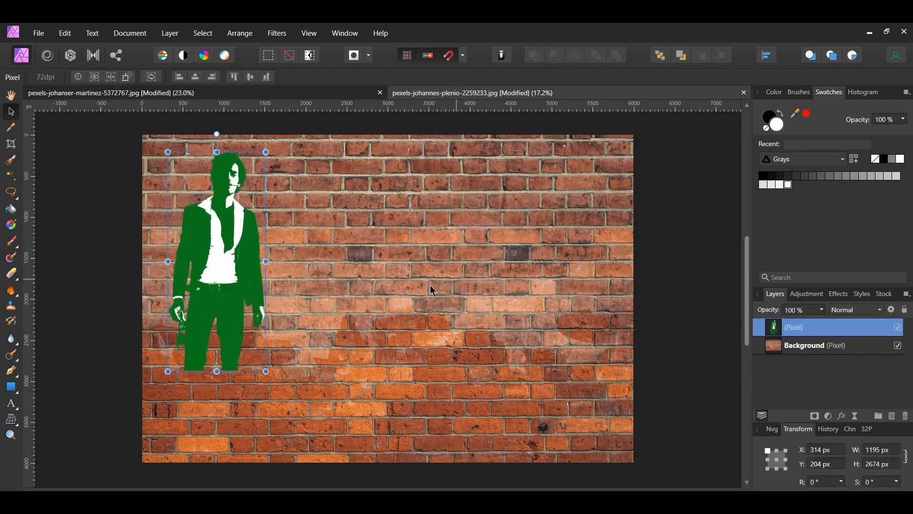
{"action": "left_click_drag", "start_coordinate": [264, 270], "coordinate": [398, 343]}
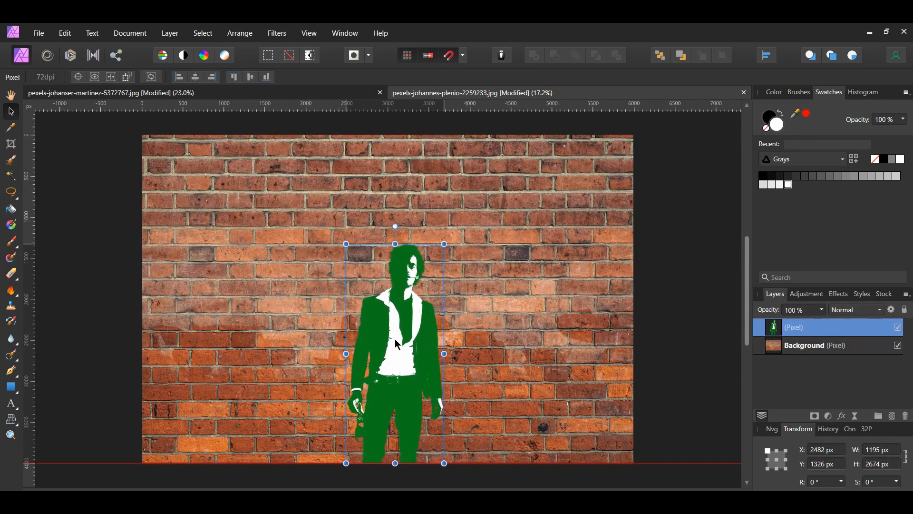
{"action": "left_click_drag", "start_coordinate": [445, 244], "coordinate": [485, 193]}
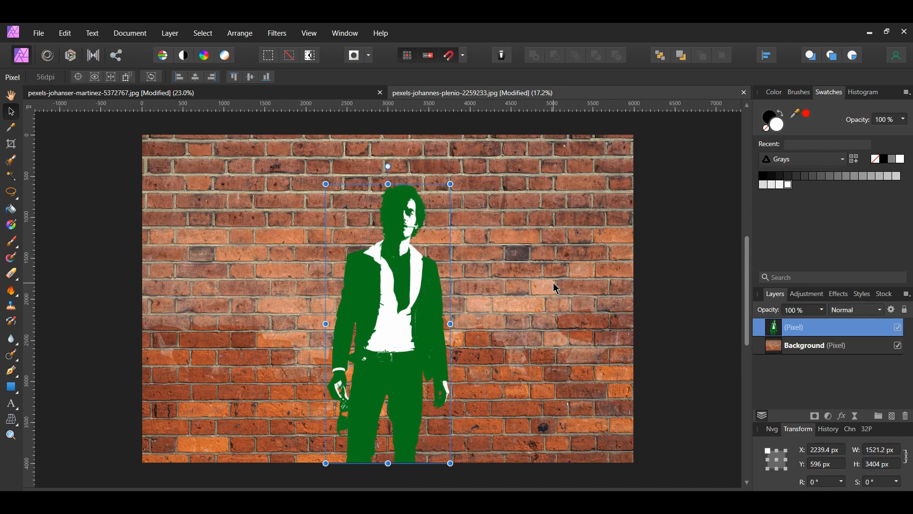
- Add a live Displace filter to the figure with Preserve Alpha on, and load the brick wall photo as its displacement map
{"action": "left_click", "coordinate": [855, 417]}
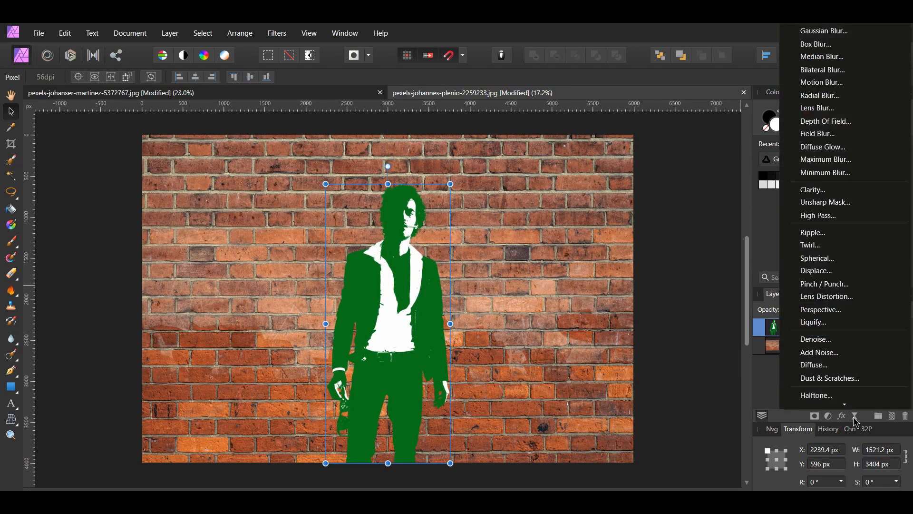
{"action": "left_click", "coordinate": [849, 267]}
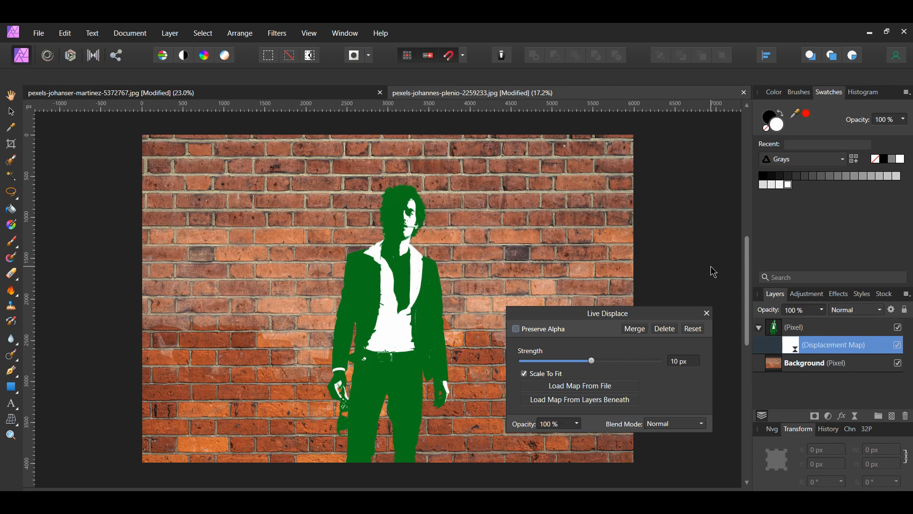
{"action": "left_click", "coordinate": [516, 330]}
{"action": "left_click", "coordinate": [589, 385]}
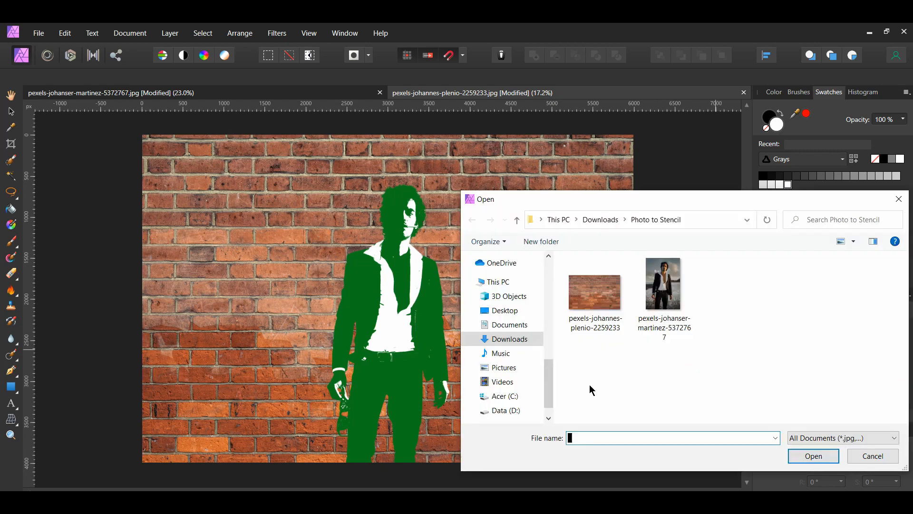
{"action": "left_click", "coordinate": [598, 299]}
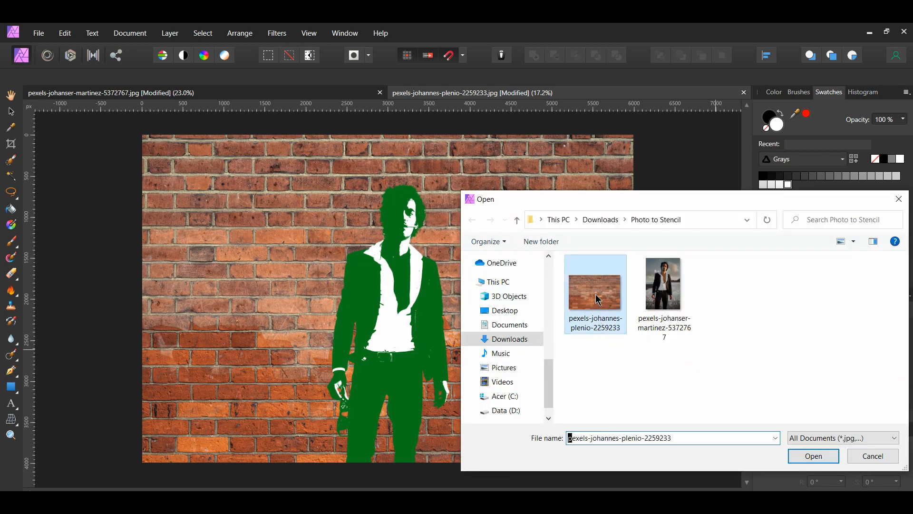
{"action": "left_click", "coordinate": [810, 455]}
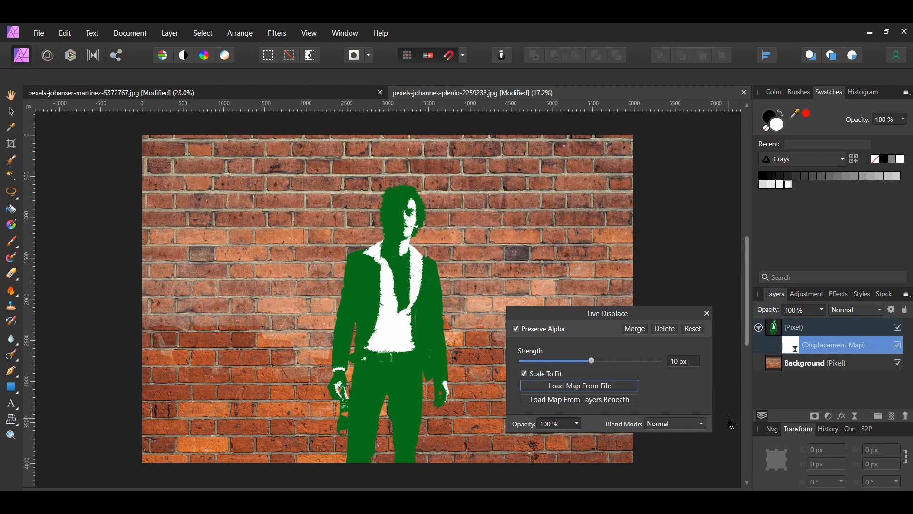
- Set the Displace filter's opacity to 36% and its strength to -404 px
{"action": "type", "text": "36"}
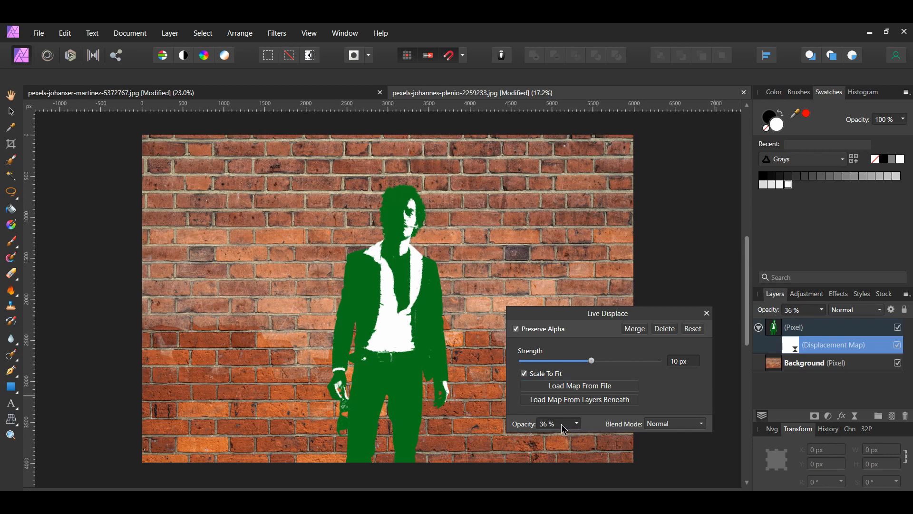
{"action": "left_click", "coordinate": [685, 361]}
{"action": "type", "text": "-404"}
{"action": "key", "text": "Return"}
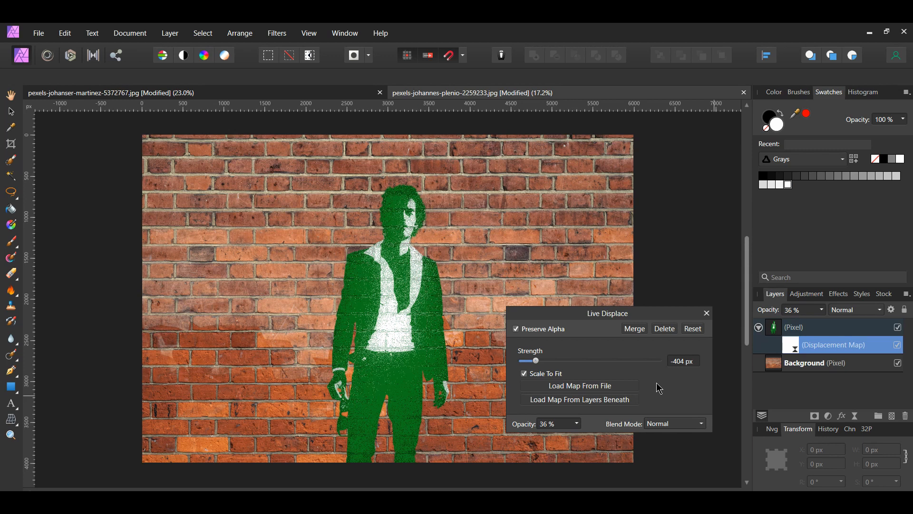
- Set the Displace filter's blend mode to Multiply and close its settings
{"action": "left_click", "coordinate": [685, 425]}
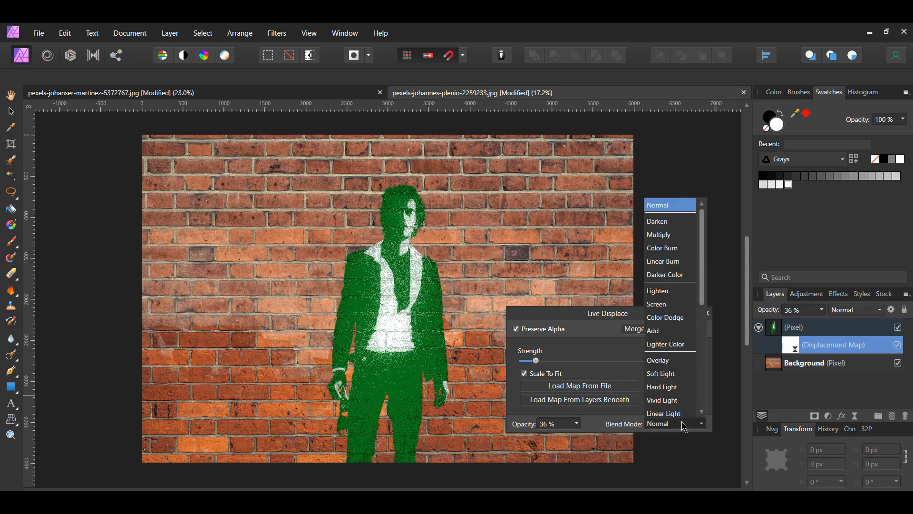
{"action": "scroll", "coordinate": [684, 419], "scroll_direction": "down", "scroll_amount": 1}
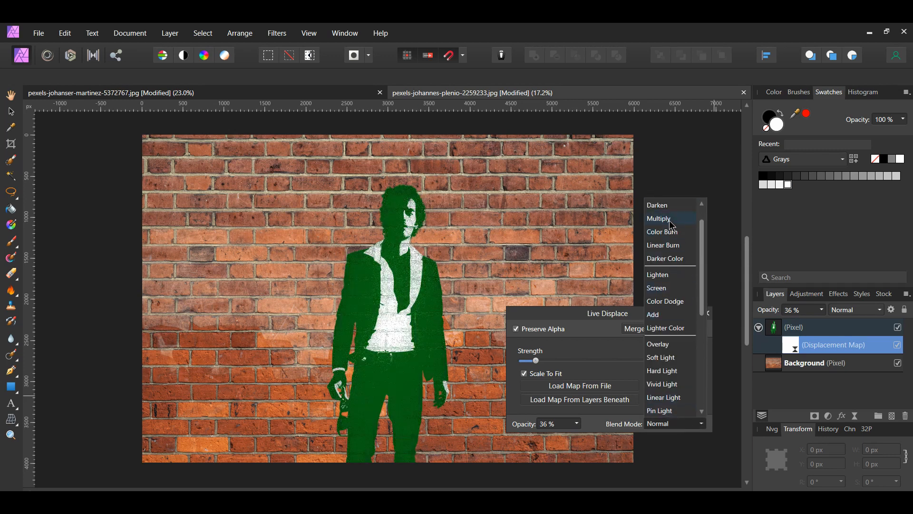
{"action": "left_click", "coordinate": [672, 225]}
{"action": "left_click", "coordinate": [707, 312]}
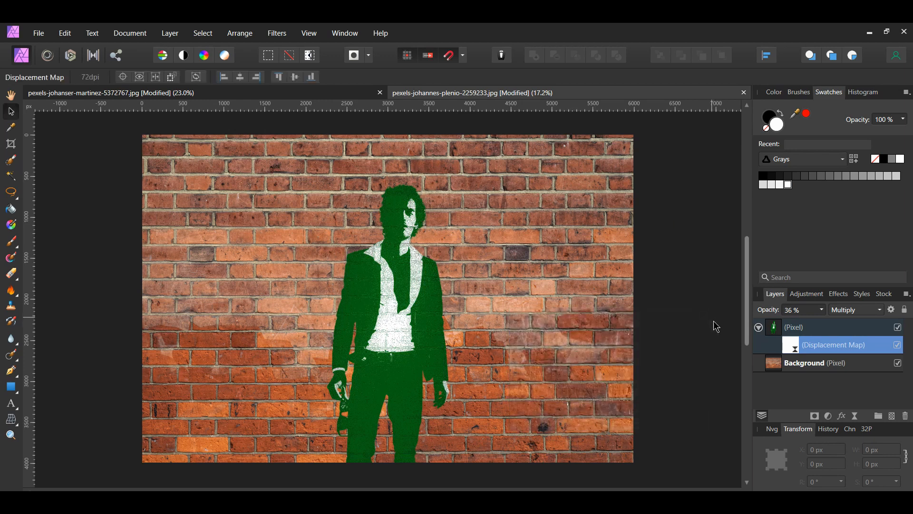
- Compare the figure with and without its displacement filter, leaving the filter enabled, and collapse the figure layer
{"action": "left_click", "coordinate": [897, 344]}
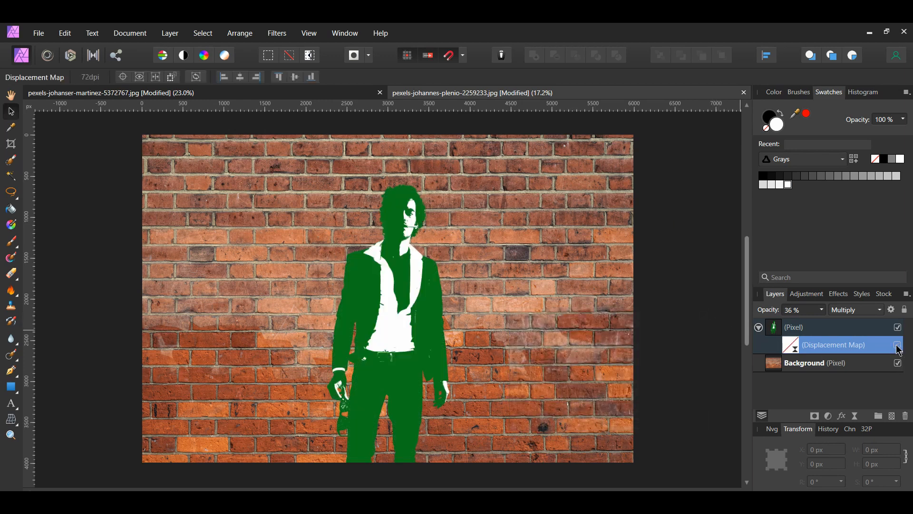
{"action": "left_click", "coordinate": [897, 345]}
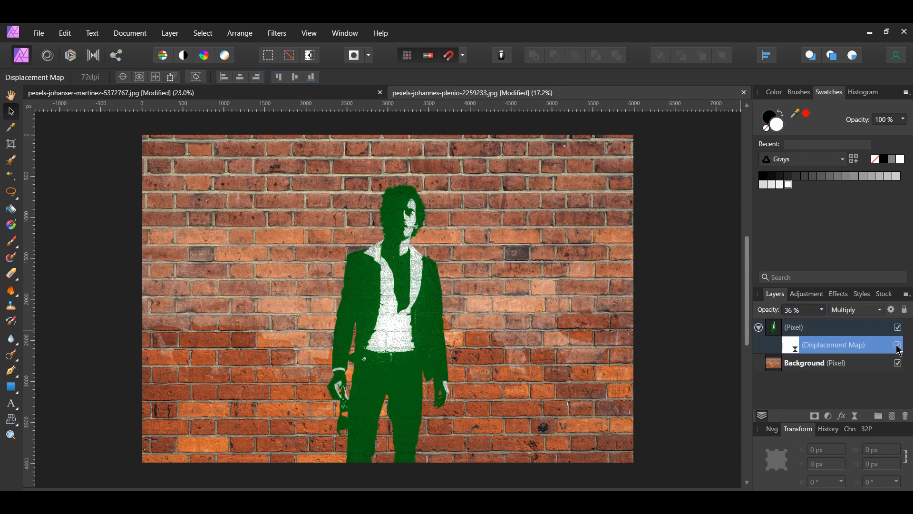
{"action": "left_click", "coordinate": [719, 379]}
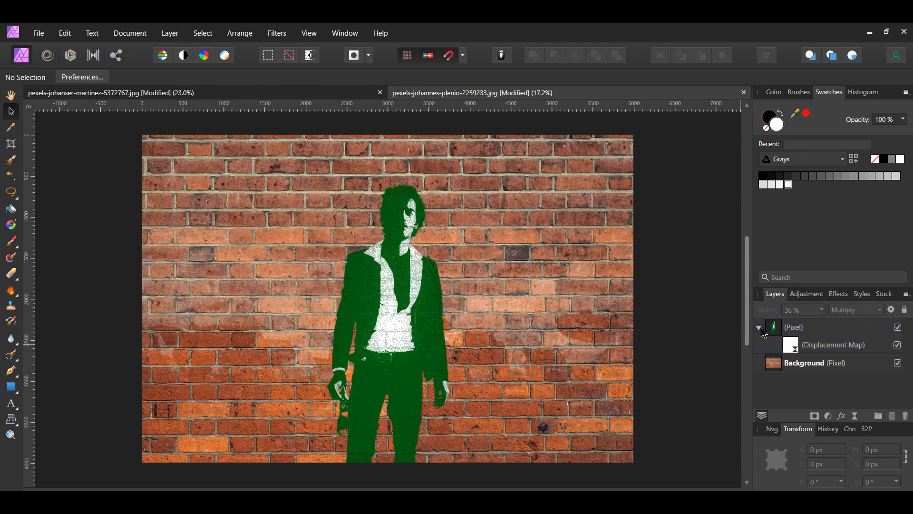
{"action": "left_click", "coordinate": [759, 328]}
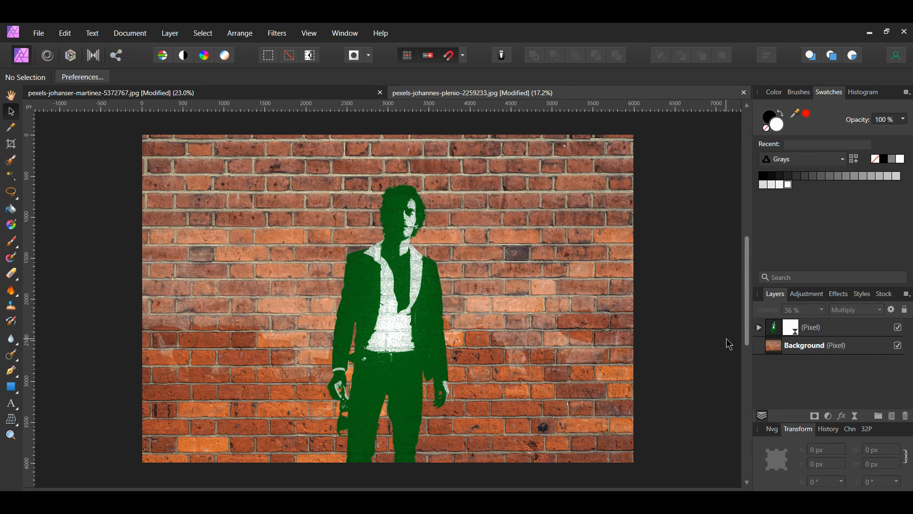
- Add a White Balance adjustment and place it between the figure layer and the Background so it affects only the wall
{"action": "left_click", "coordinate": [829, 417]}
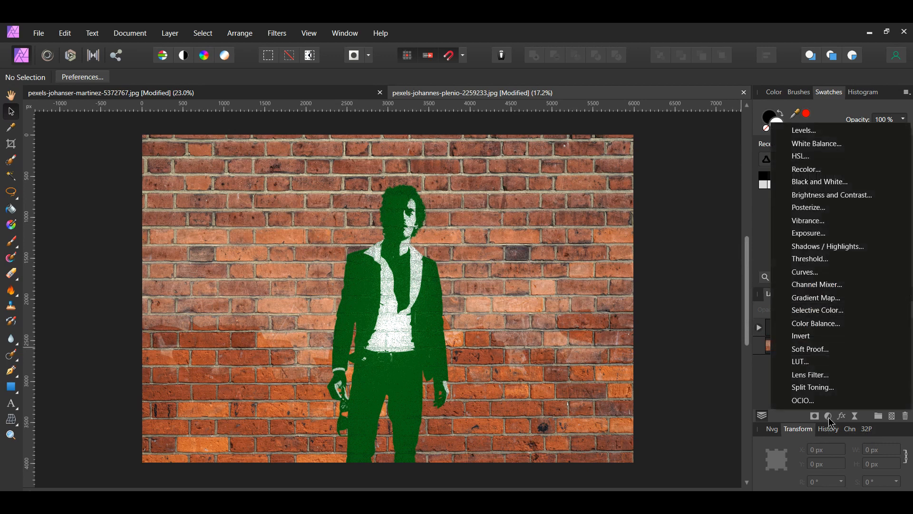
{"action": "left_click", "coordinate": [846, 148]}
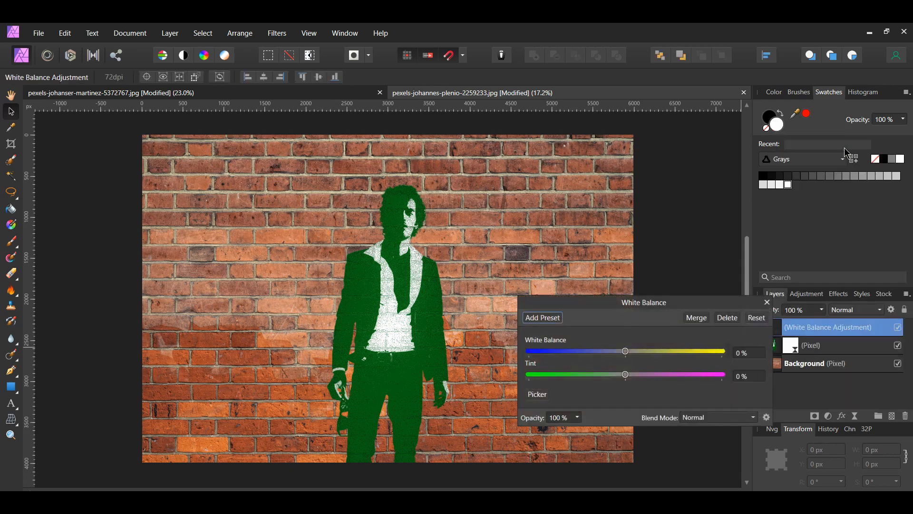
{"action": "left_click_drag", "start_coordinate": [780, 327], "coordinate": [757, 356]}
- Set the wall adjustment's White Balance to 57% and its Tint to -21%
{"action": "left_click", "coordinate": [845, 297]}
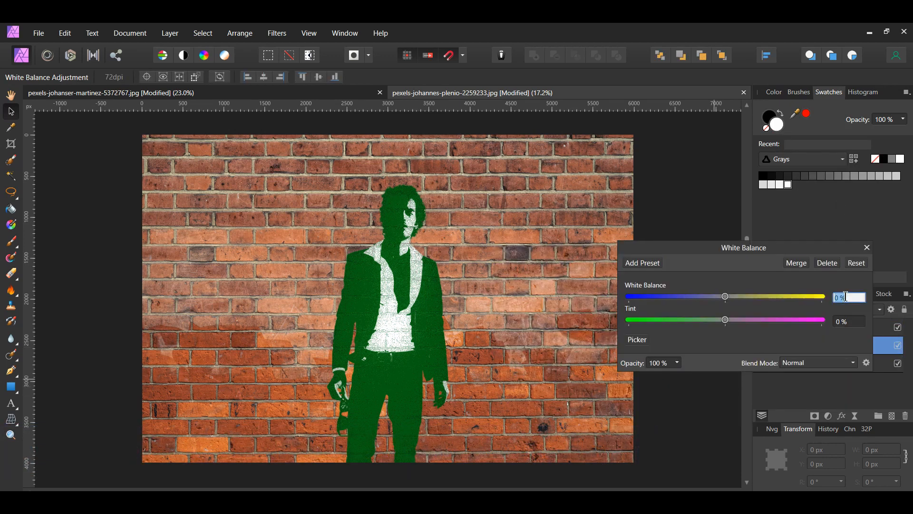
{"action": "type", "text": "57"}
{"action": "key", "text": "Return"}
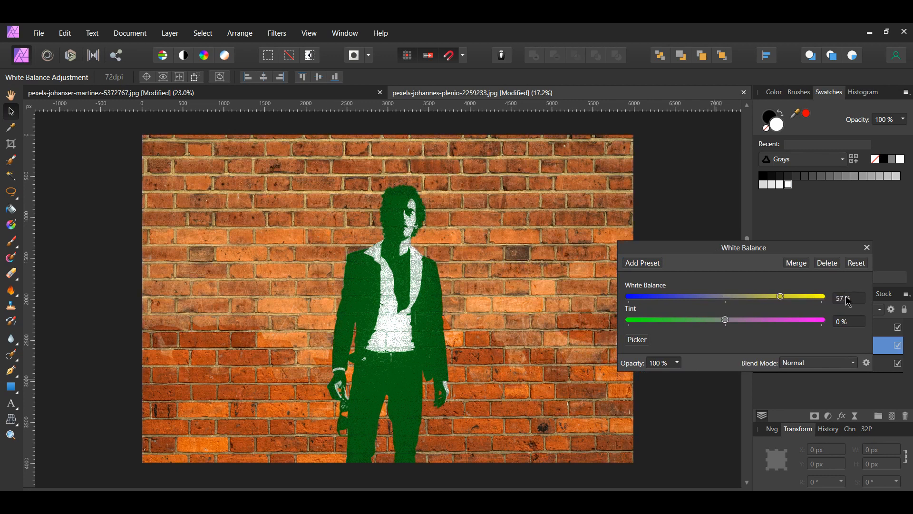
{"action": "left_click", "coordinate": [849, 322]}
{"action": "type", "text": "-21"}
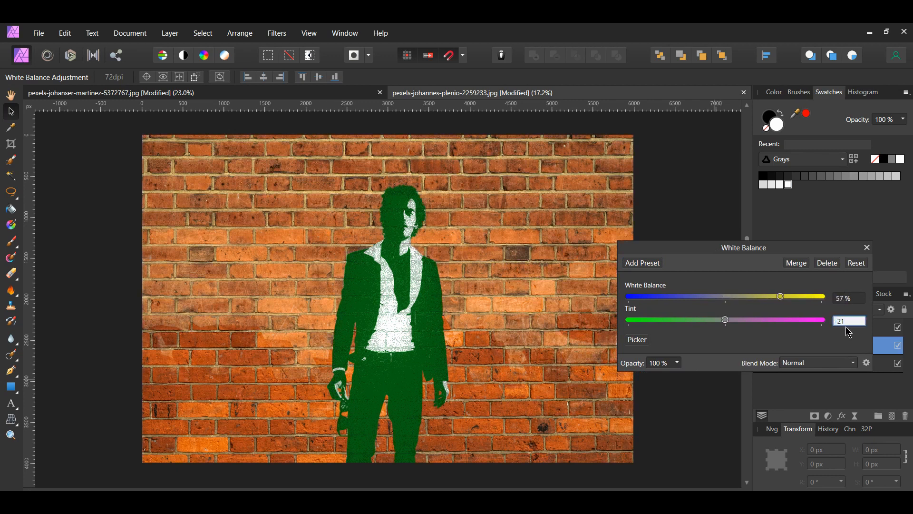
{"action": "key", "text": "Return"}
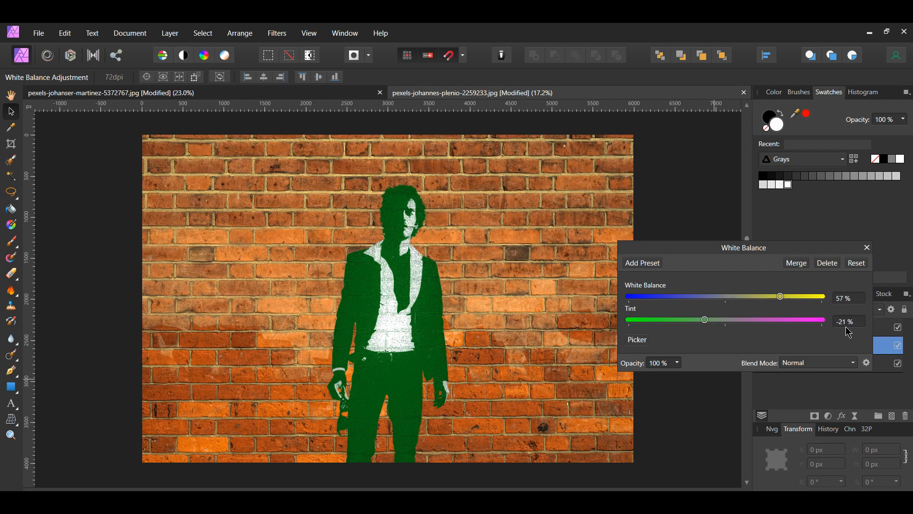
- Set the White Balance adjustment to Contrast Negate blending at 91% opacity, and compare the wall with and without it
{"action": "left_click", "coordinate": [854, 363]}
{"action": "scroll", "coordinate": [856, 352], "scroll_direction": "down", "scroll_amount": 5}
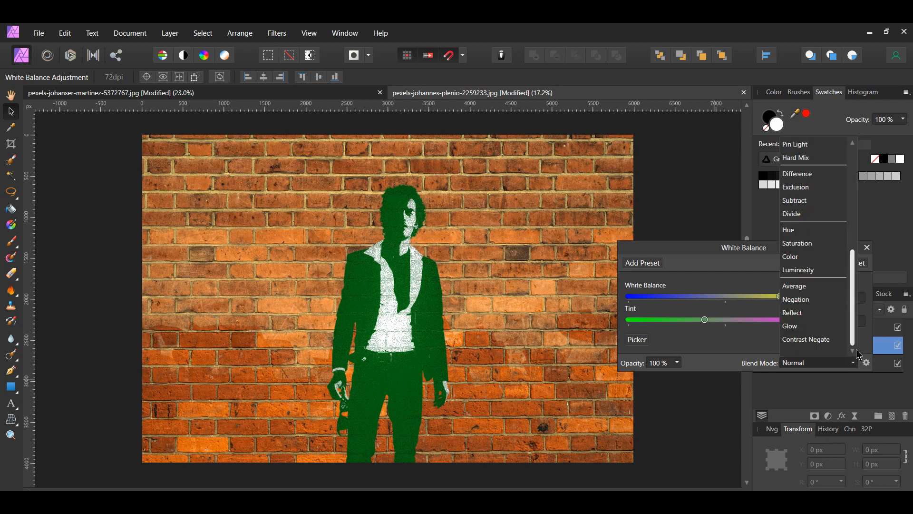
{"action": "left_click", "coordinate": [822, 342]}
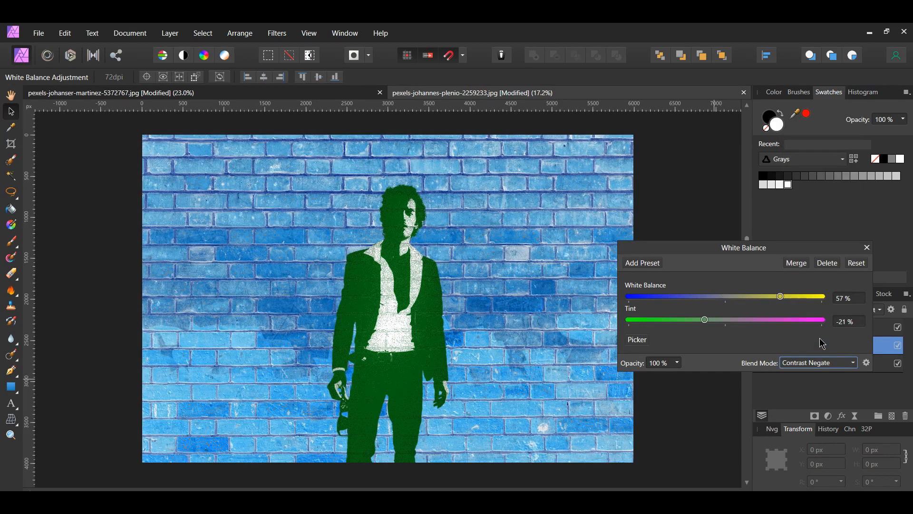
{"action": "left_click", "coordinate": [658, 364]}
{"action": "type", "text": "91"}
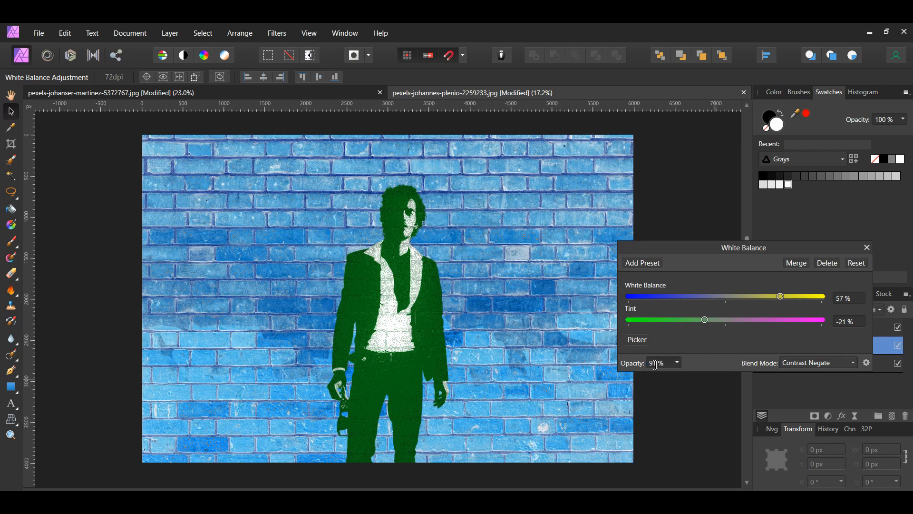
{"action": "key", "text": "Return"}
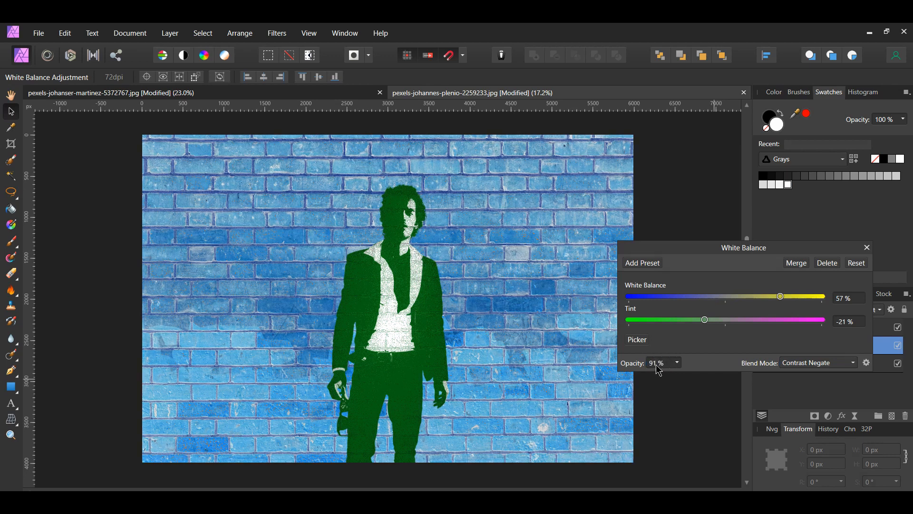
{"action": "left_click", "coordinate": [867, 248]}
{"action": "left_click", "coordinate": [897, 345]}
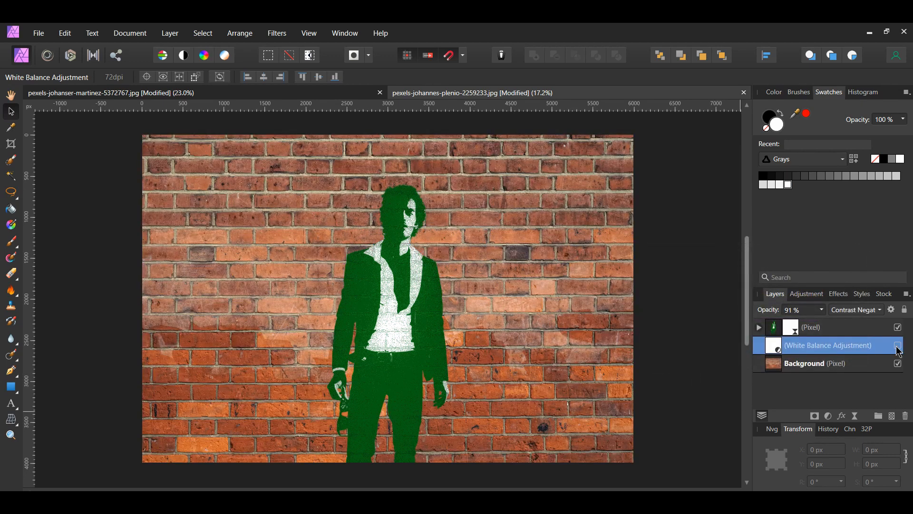
{"action": "left_click", "coordinate": [898, 348]}
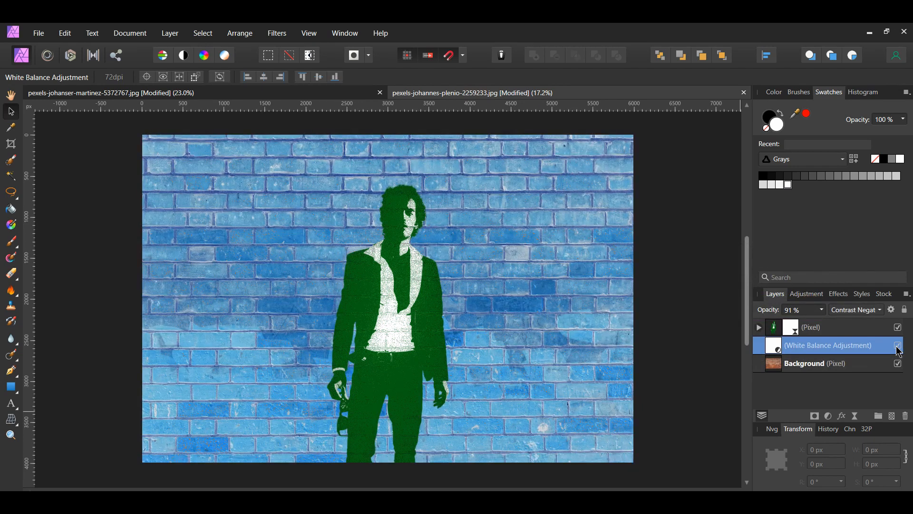